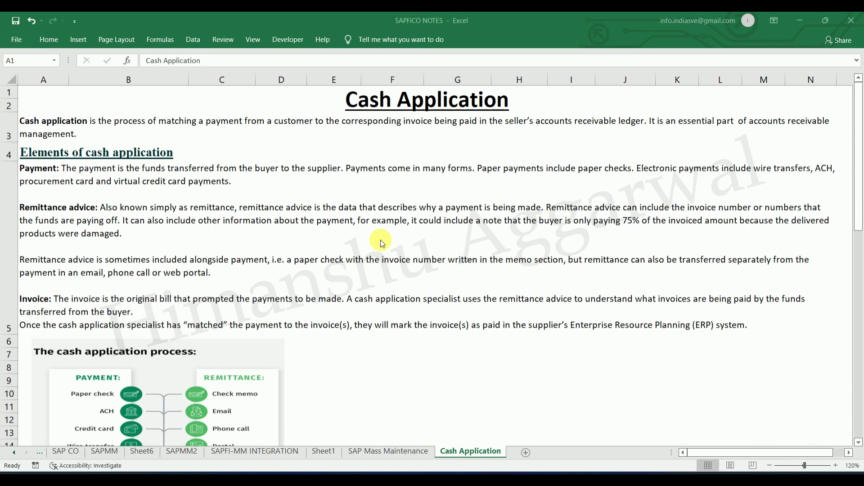
Read through the Cash Application notes, from the payment elements and process diagram to why cash application is important.
{"action": "scroll", "coordinate": [383, 237], "scroll_direction": "down", "scroll_amount": 2}
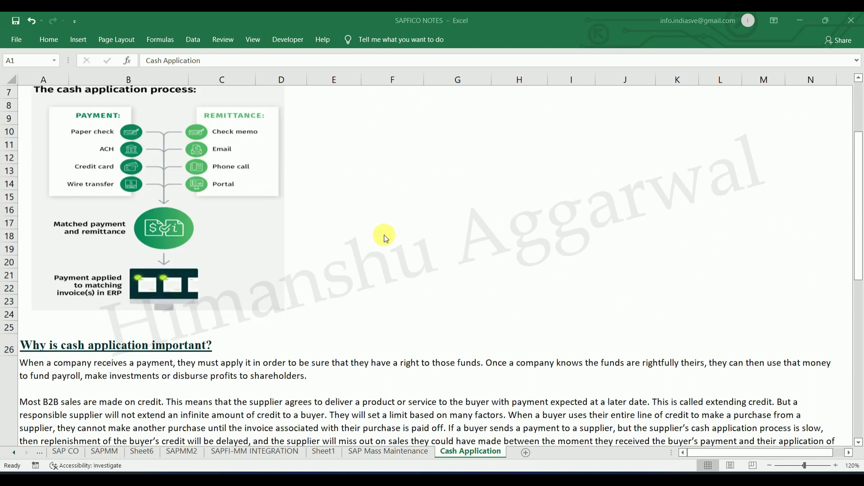
{"action": "scroll", "coordinate": [384, 237], "scroll_direction": "up", "scroll_amount": 1}
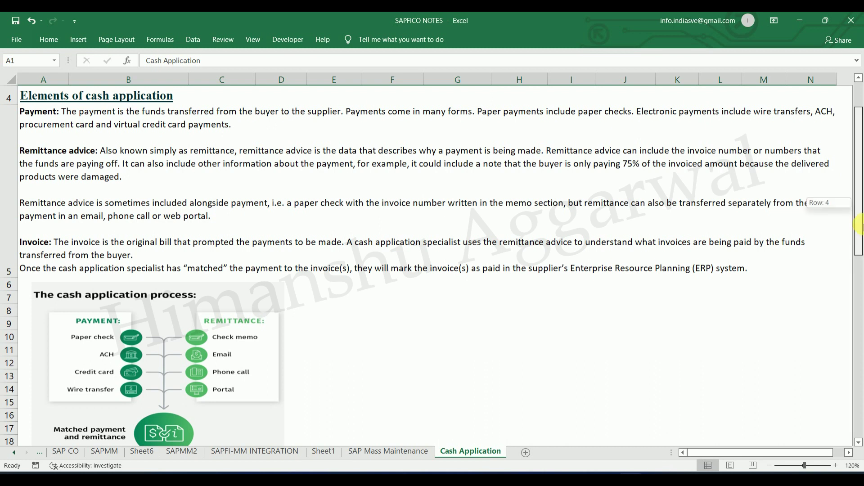
{"action": "scroll", "coordinate": [385, 305], "scroll_direction": "down", "scroll_amount": 1}
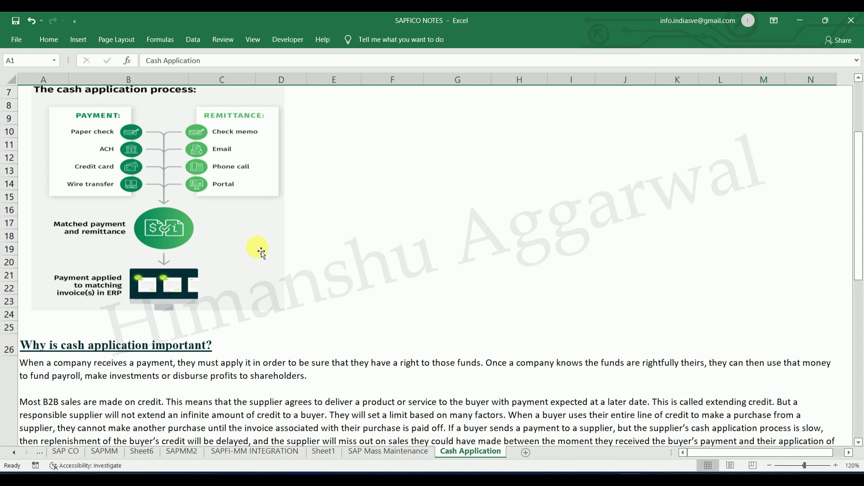
{"action": "scroll", "coordinate": [261, 252], "scroll_direction": "down", "scroll_amount": 1}
{"action": "scroll", "coordinate": [261, 252], "scroll_direction": "down", "scroll_amount": 3}
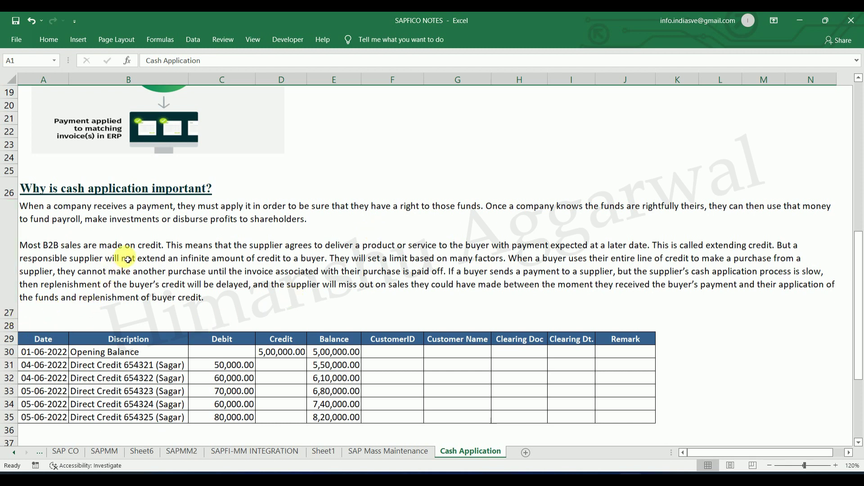
{"action": "scroll", "coordinate": [552, 228], "scroll_direction": "up", "scroll_amount": 3}
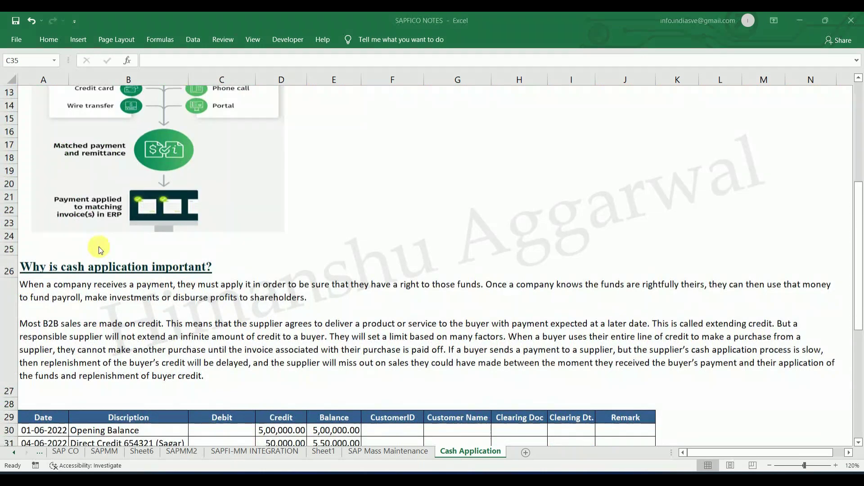
{"action": "scroll", "coordinate": [99, 246], "scroll_direction": "down", "scroll_amount": 4}
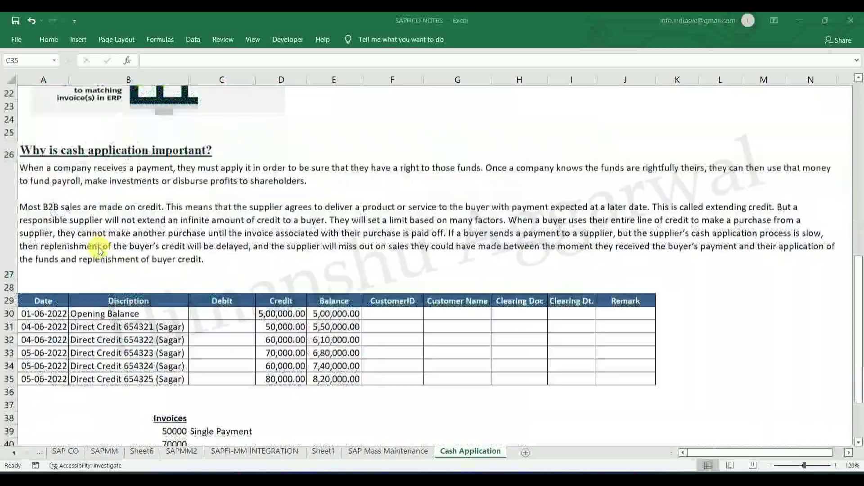
{"action": "scroll", "coordinate": [93, 247], "scroll_direction": "down", "scroll_amount": 1}
{"action": "scroll", "coordinate": [84, 247], "scroll_direction": "up", "scroll_amount": 1}
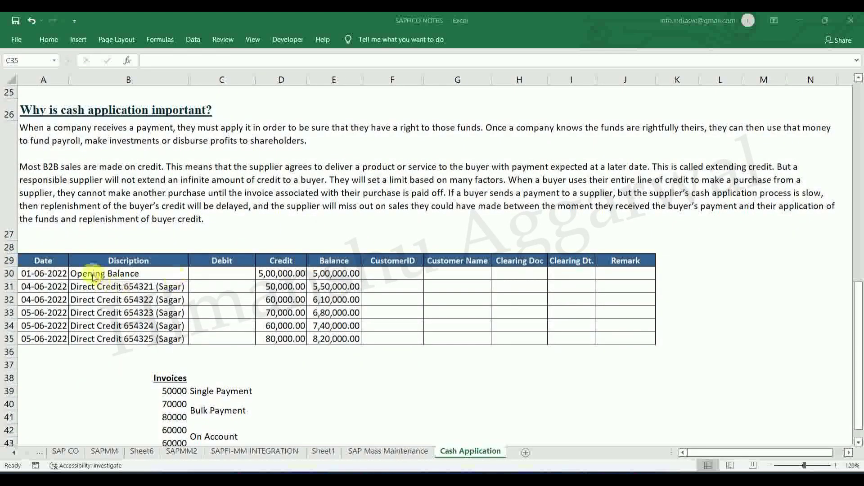
Examine the bank statement table's transaction entries and its empty columns for customer ID, customer name, clearing document, clearing date and remark.
{"action": "left_click", "coordinate": [47, 263]}
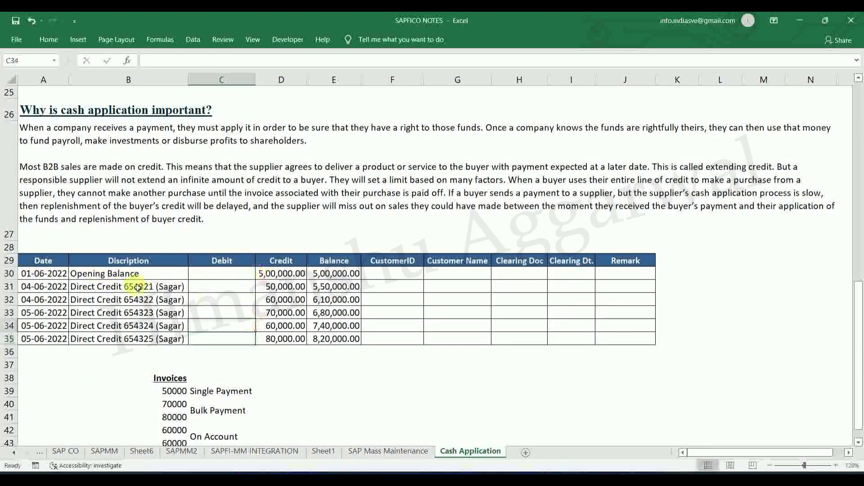
{"action": "left_click_drag", "start_coordinate": [61, 261], "coordinate": [351, 342]}
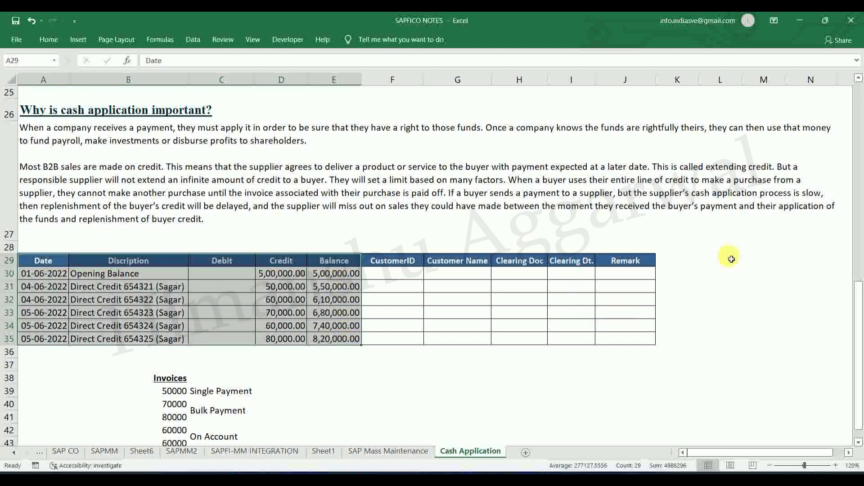
{"action": "left_click", "coordinate": [192, 314]}
{"action": "left_click_drag", "start_coordinate": [151, 289], "coordinate": [126, 341]}
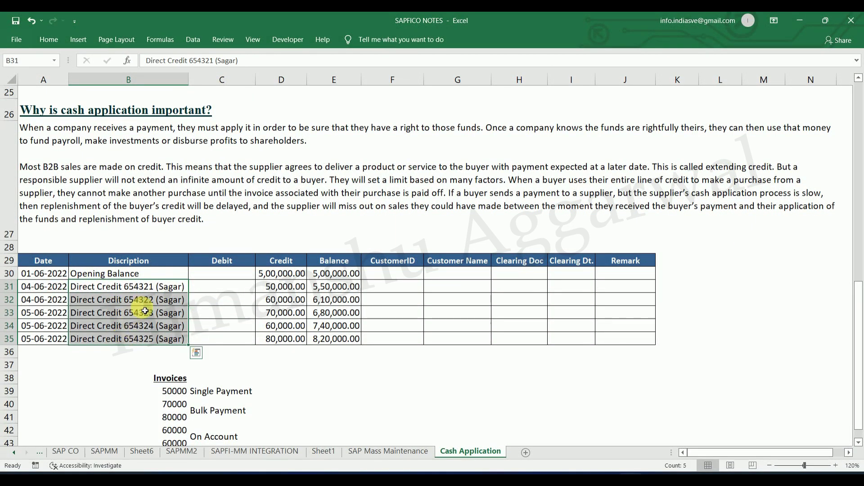
{"action": "left_click", "coordinate": [400, 291]}
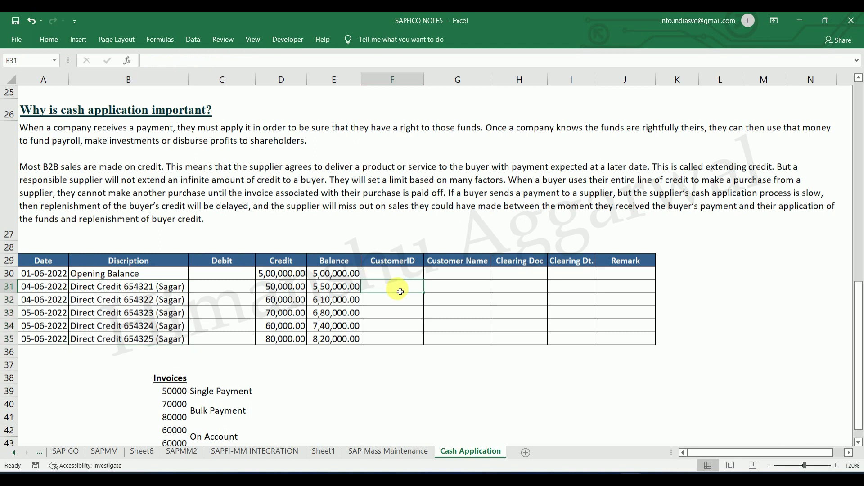
{"action": "left_click", "coordinate": [463, 291]}
{"action": "left_click_drag", "start_coordinate": [392, 262], "coordinate": [634, 260]}
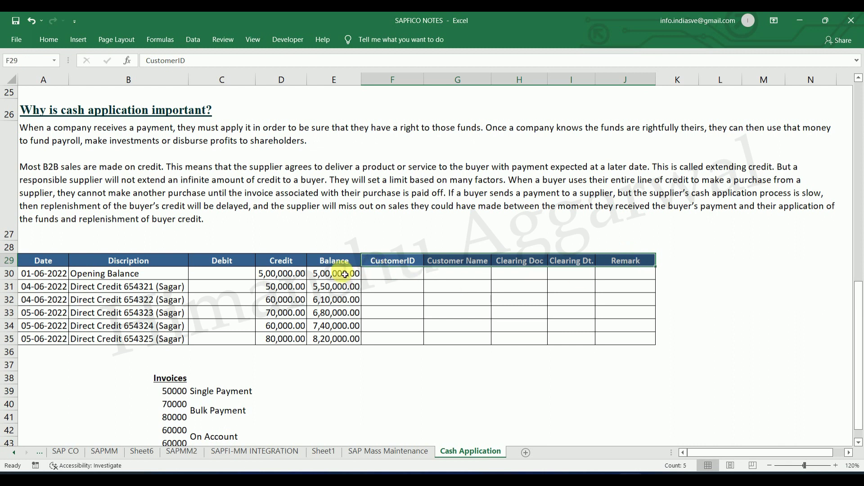
{"action": "left_click", "coordinate": [332, 260]}
{"action": "left_click_drag", "start_coordinate": [63, 261], "coordinate": [331, 338]}
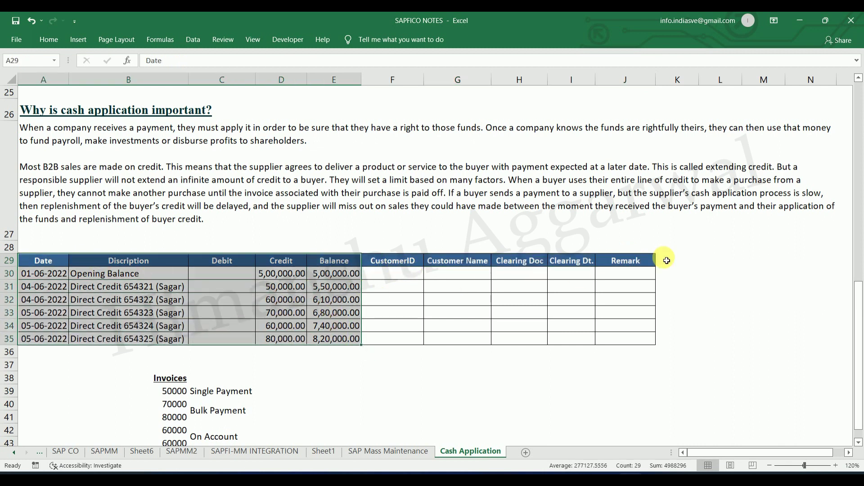
{"action": "left_click", "coordinate": [409, 291]}
{"action": "left_click", "coordinate": [455, 277]}
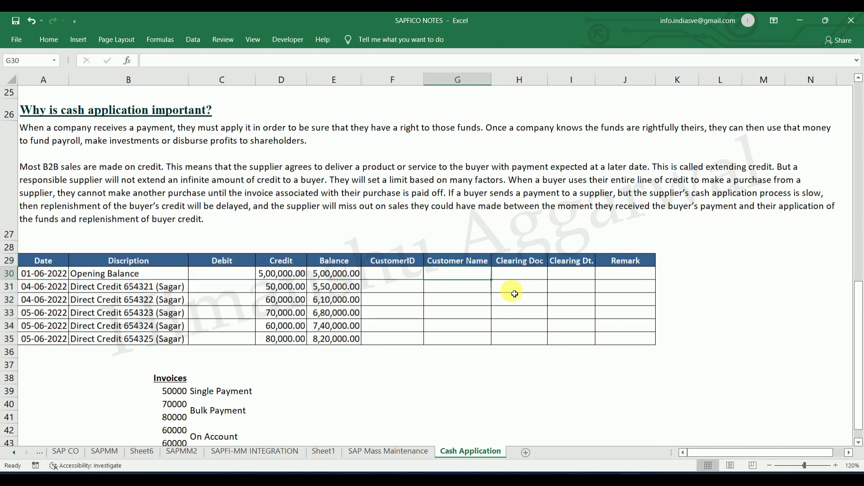
{"action": "left_click", "coordinate": [522, 290]}
{"action": "left_click", "coordinate": [576, 290]}
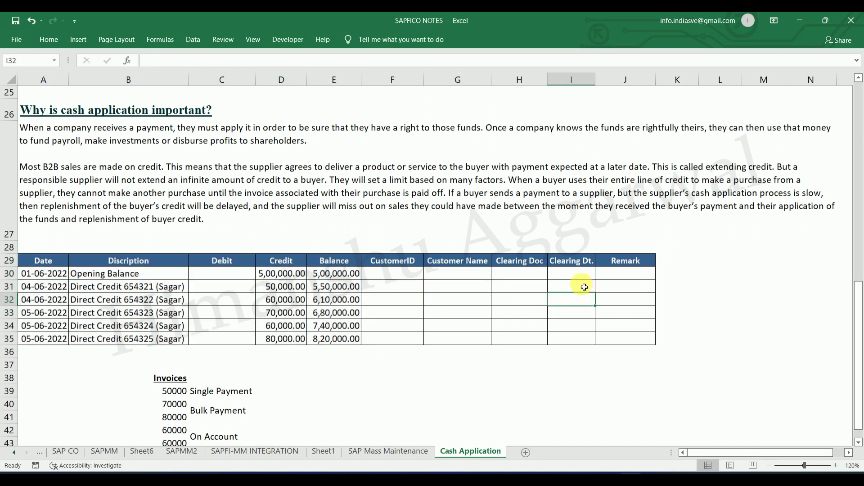
{"action": "left_click", "coordinate": [638, 291]}
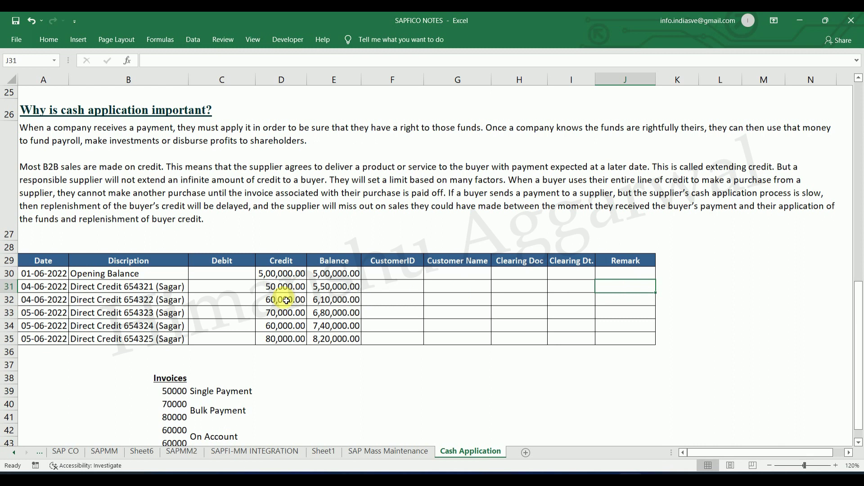
Review the Invoices list below the statement, including its single payment, bulk payment and on account entries.
{"action": "scroll", "coordinate": [286, 300], "scroll_direction": "down", "scroll_amount": 1}
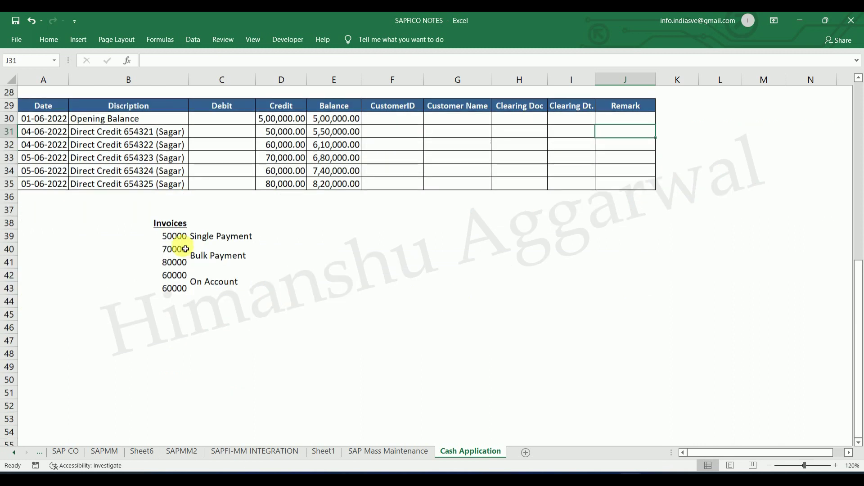
{"action": "left_click", "coordinate": [188, 238]}
{"action": "left_click", "coordinate": [205, 236]}
{"action": "left_click_drag", "start_coordinate": [175, 249], "coordinate": [216, 265]}
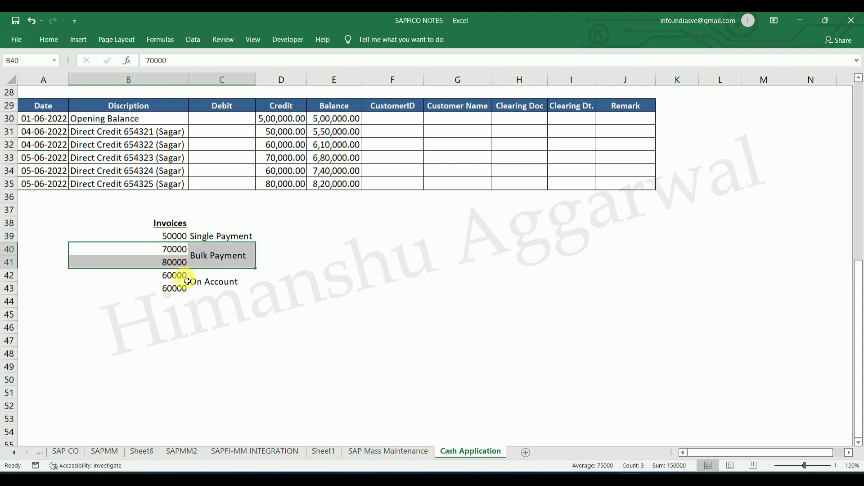
{"action": "left_click", "coordinate": [187, 280]}
{"action": "key", "text": "Down"}
{"action": "scroll", "coordinate": [215, 288], "scroll_direction": "up", "scroll_amount": 1}
{"action": "scroll", "coordinate": [215, 288], "scroll_direction": "up", "scroll_amount": 1}
{"action": "scroll", "coordinate": [215, 288], "scroll_direction": "down", "scroll_amount": 1}
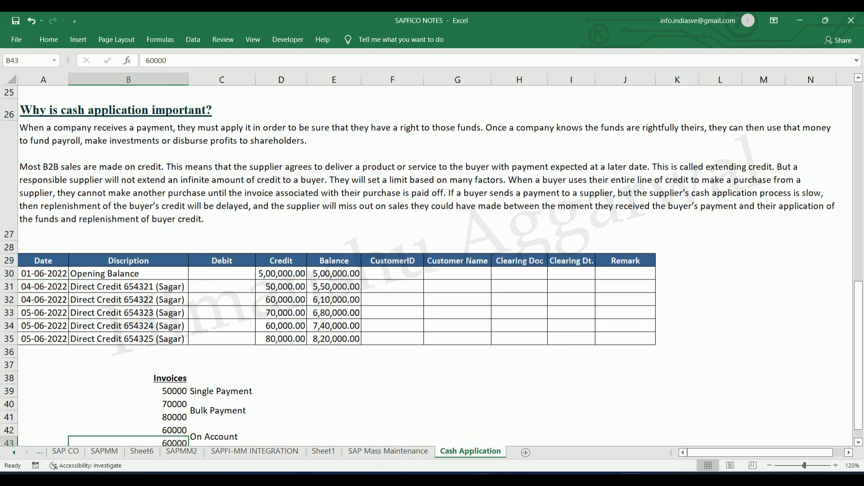
Switch to SAP and open the Customer Line Item Display transaction.
{"action": "left_click", "coordinate": [594, 415]}
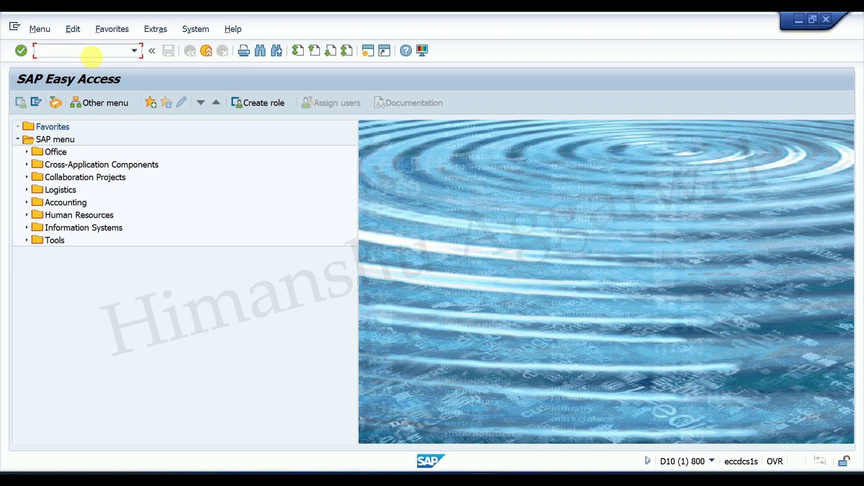
{"action": "type", "text": "fb"}
{"action": "key", "text": "Return"}
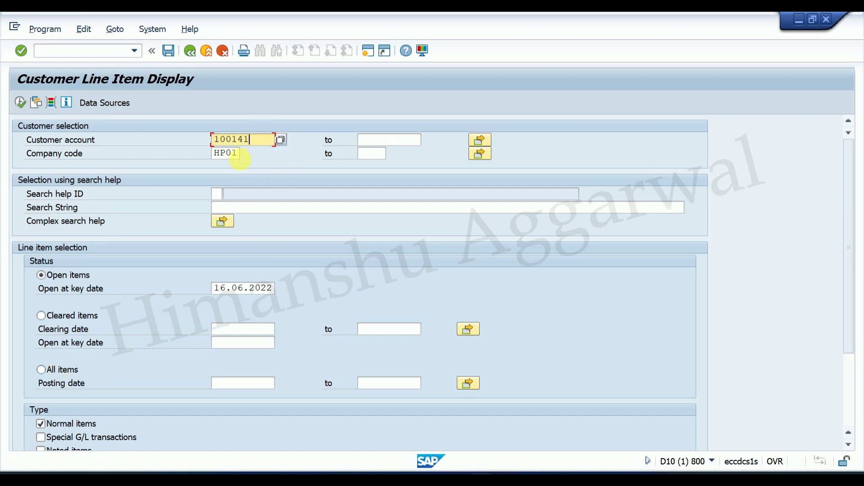
Look up the customer account through its search help and pick the matching customer, keeping company code HP01.
{"action": "left_click", "coordinate": [231, 153]}
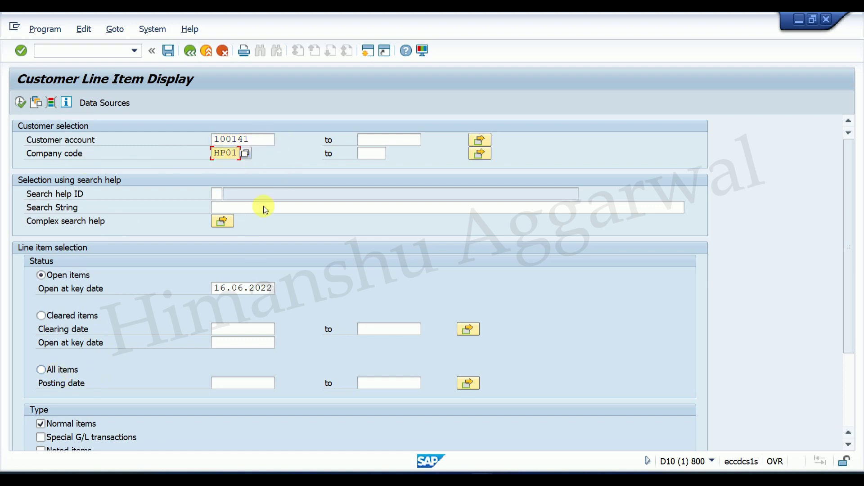
{"action": "left_click", "coordinate": [269, 140]}
{"action": "left_click", "coordinate": [279, 141]}
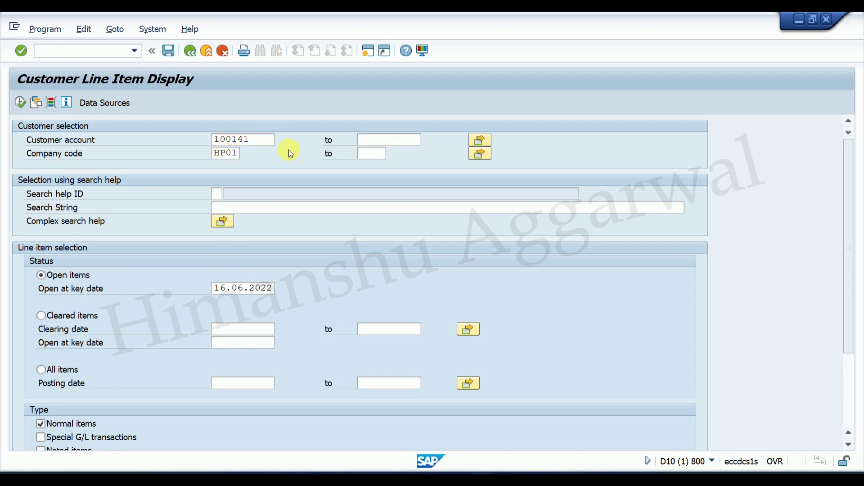
{"action": "left_click", "coordinate": [611, 452]}
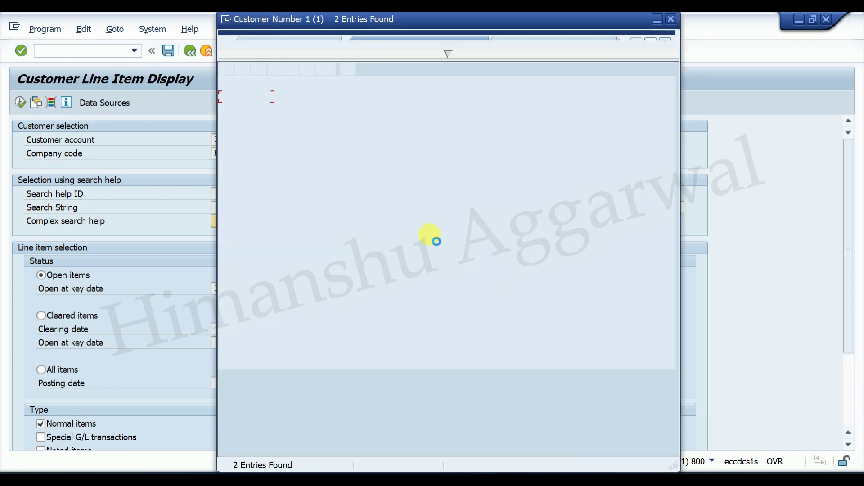
{"action": "double_click", "coordinate": [364, 113]}
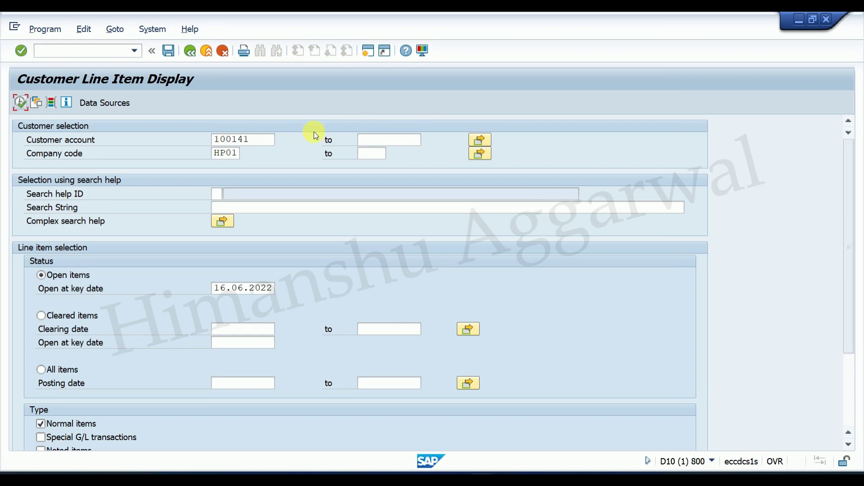
Copy the customer account number and paste it into cell F31 under CustomerID in the Excel statement table.
{"action": "left_click_drag", "start_coordinate": [252, 140], "coordinate": [215, 143]}
{"action": "key", "text": "ctrl+c"}
{"action": "left_click", "coordinate": [215, 143]}
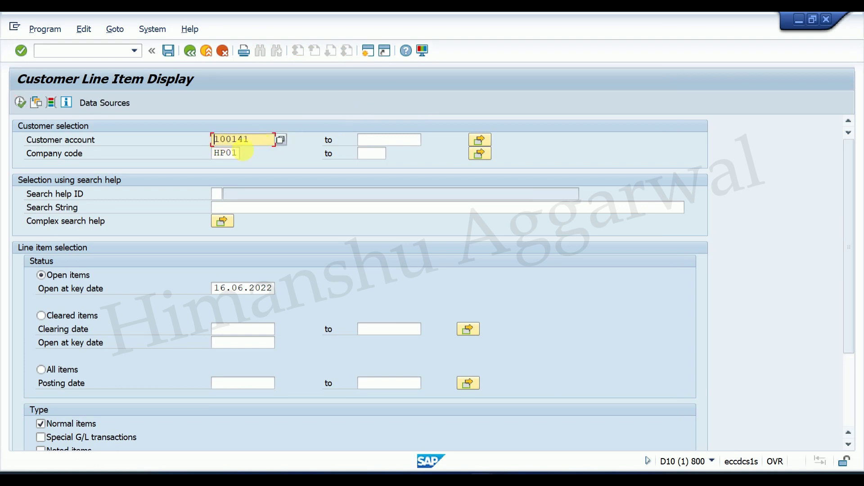
{"action": "left_click", "coordinate": [629, 480]}
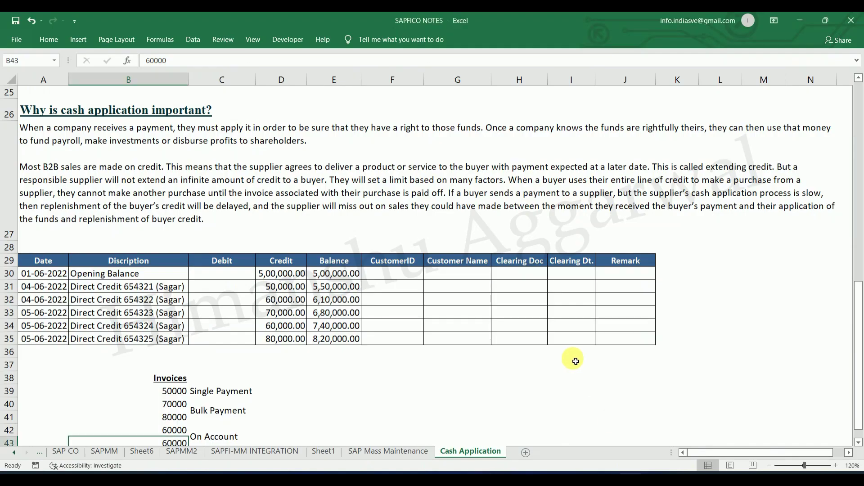
{"action": "left_click", "coordinate": [406, 288]}
{"action": "key", "text": "ctrl+v"}
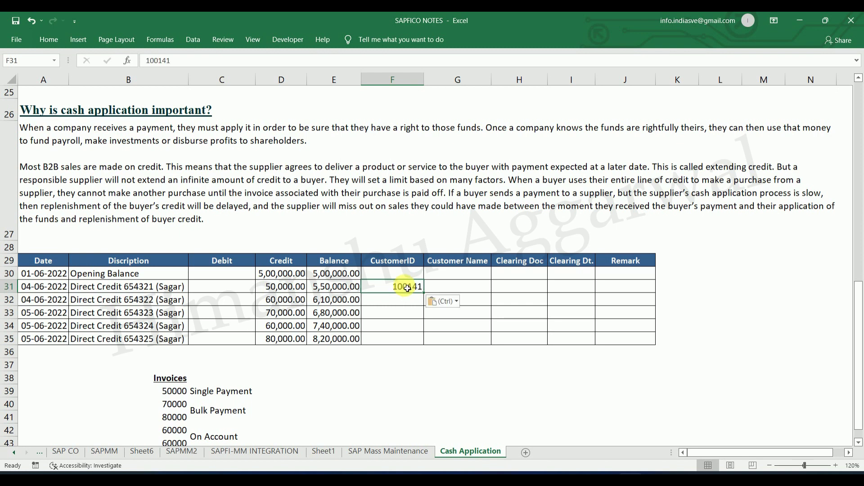
Fill the customer ID down through F31:F35 and centre the values horizontally.
{"action": "left_click_drag", "start_coordinate": [408, 288], "coordinate": [410, 342]}
{"action": "key", "text": "ctrl+d"}
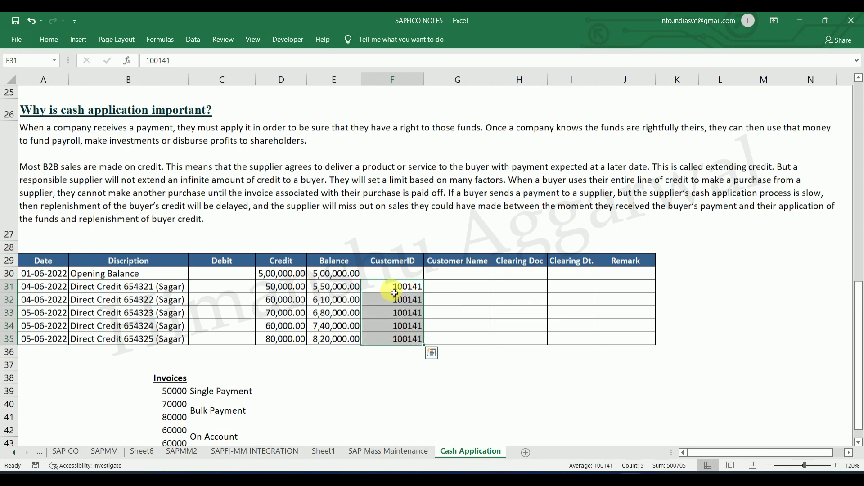
{"action": "left_click", "coordinate": [49, 40]}
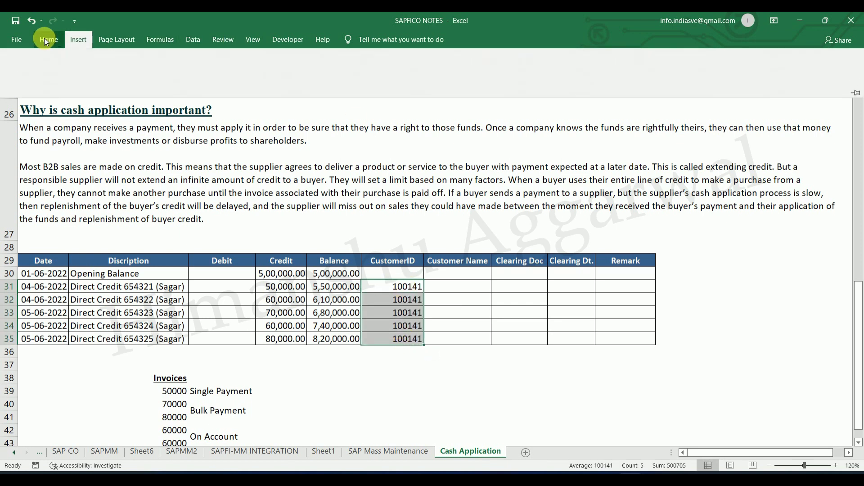
{"action": "left_click", "coordinate": [247, 78]}
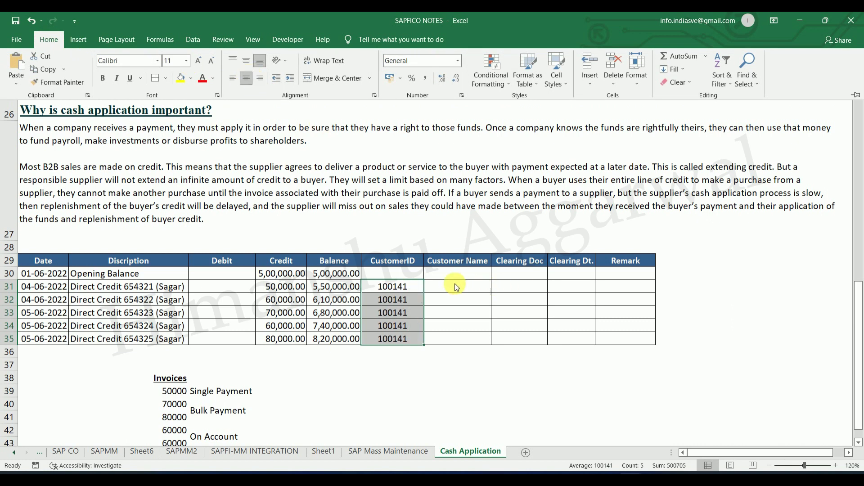
Switch back to SAP and run the line item display for the customer's open items at key date 16.06.2022.
{"action": "left_click", "coordinate": [455, 285]}
{"action": "left_click", "coordinate": [482, 477]}
{"action": "left_click", "coordinate": [468, 421]}
{"action": "left_click", "coordinate": [235, 136]}
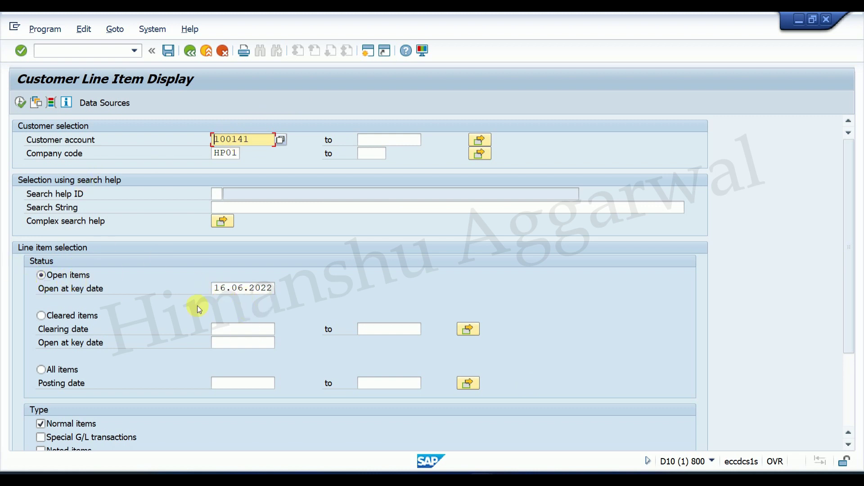
{"action": "left_click", "coordinate": [24, 100]}
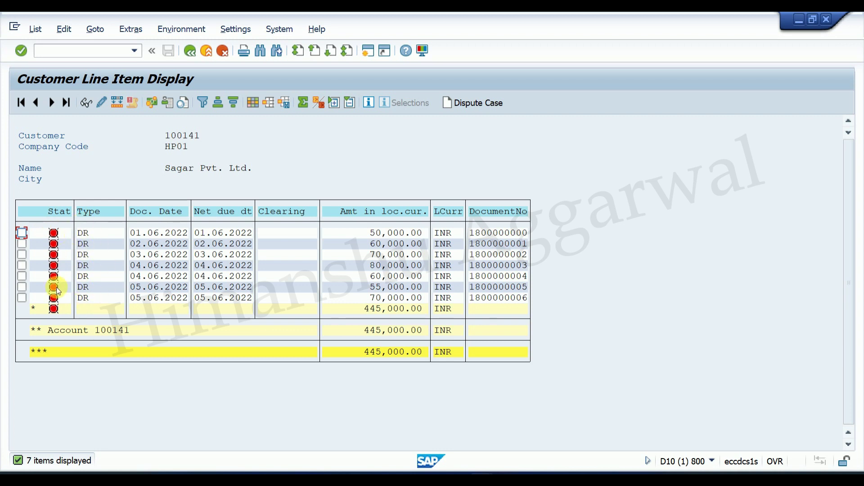
Open the 50,000.00 INR line item dated 01.06.2022 and display its document overview.
{"action": "left_click", "coordinate": [161, 236]}
{"action": "double_click", "coordinate": [161, 236]}
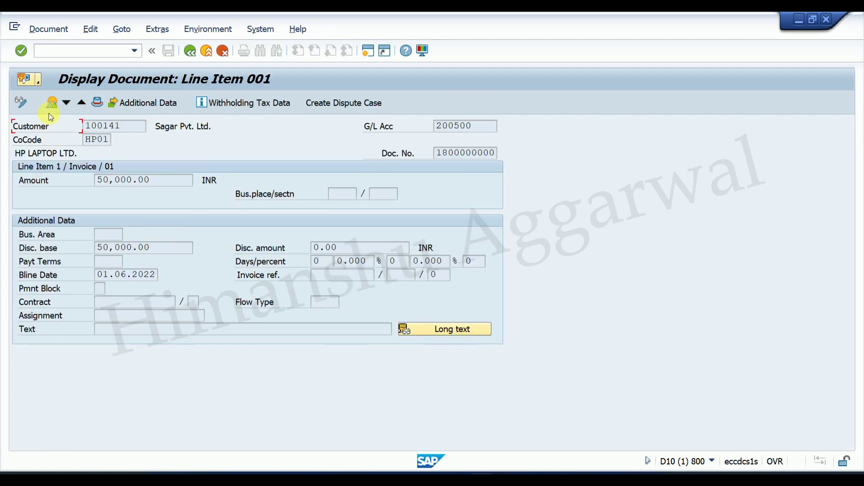
{"action": "left_click", "coordinate": [53, 106]}
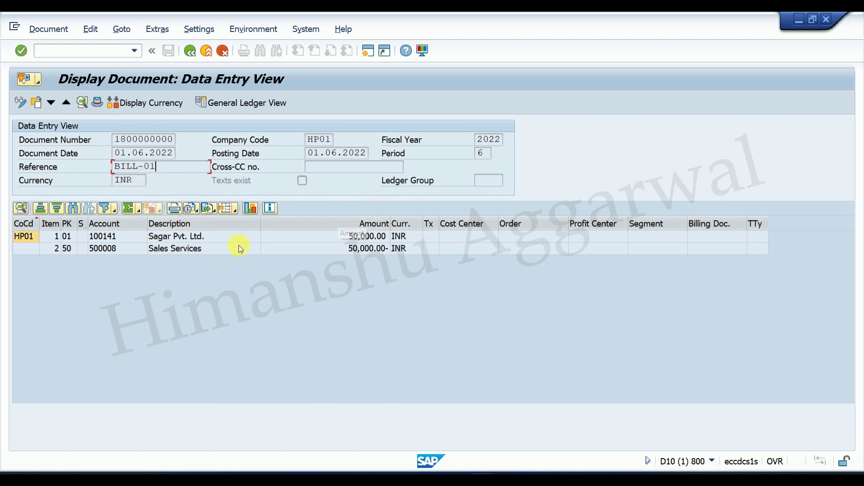
Return to the customer line item list and go through the document types and totals of the open items.
{"action": "left_click", "coordinate": [190, 50]}
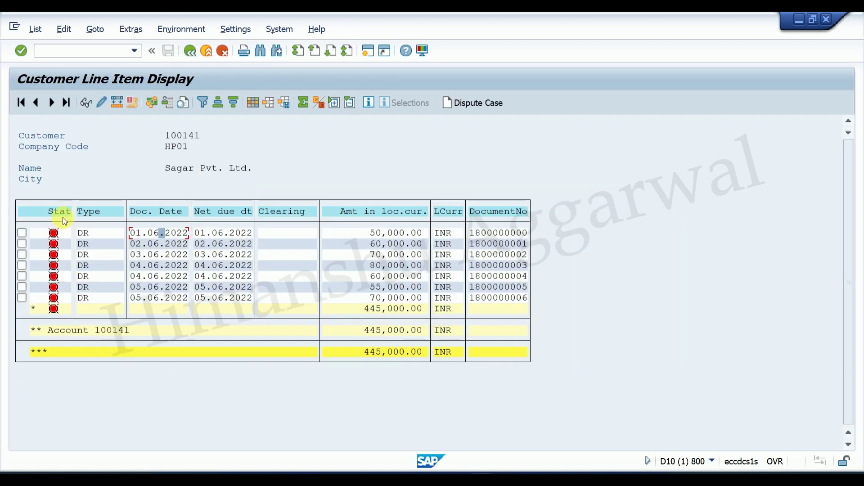
{"action": "left_click", "coordinate": [92, 234]}
{"action": "left_click", "coordinate": [90, 244]}
{"action": "left_click", "coordinate": [90, 255]}
{"action": "left_click", "coordinate": [89, 277]}
{"action": "left_click", "coordinate": [89, 288]}
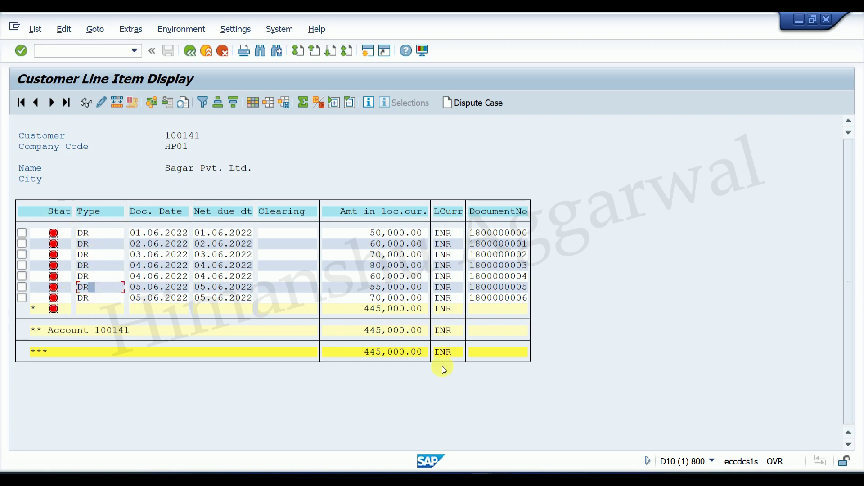
{"action": "left_click", "coordinate": [366, 335]}
Copy the customer name from the SAP line item list into Excel cell G31 under Customer Name and fill it down through G35.
{"action": "left_click_drag", "start_coordinate": [169, 173], "coordinate": [256, 166]}
{"action": "key", "text": "ctrl+c"}
{"action": "left_click", "coordinate": [632, 475]}
{"action": "left_click", "coordinate": [468, 279]}
{"action": "key", "text": "ctrl+v"}
{"action": "key", "text": "ctrl+z"}
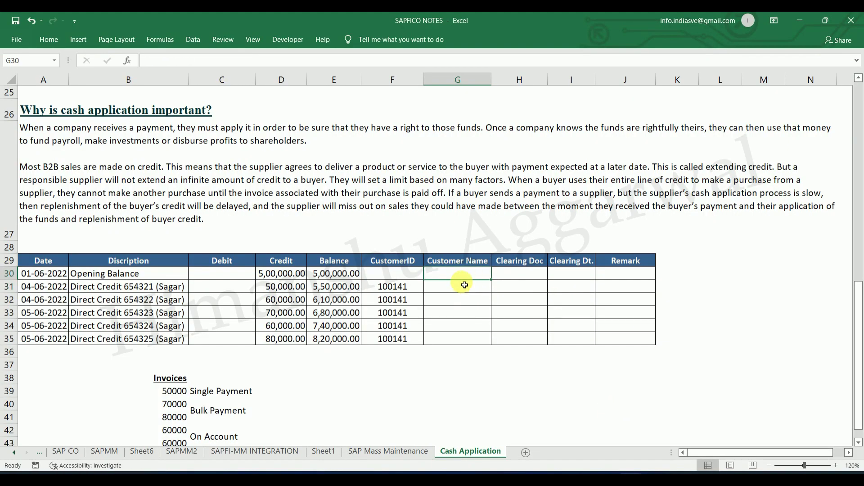
{"action": "left_click", "coordinate": [469, 289]}
{"action": "key", "text": "ctrl+v"}
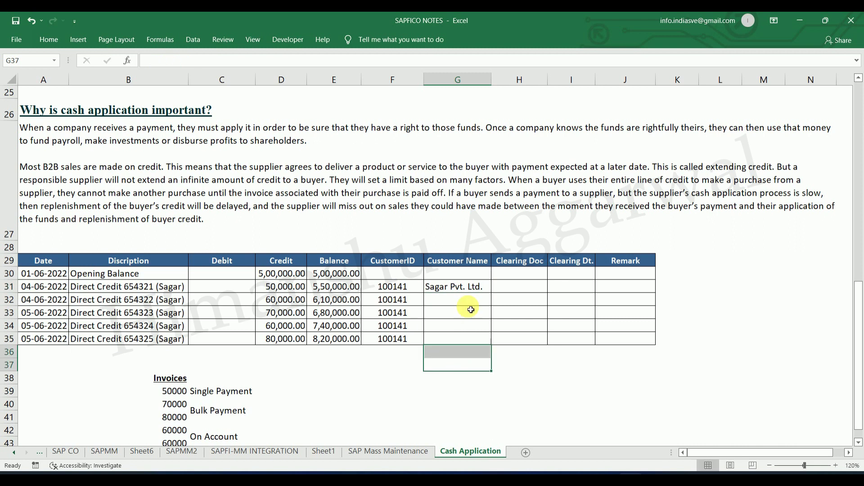
{"action": "left_click_drag", "start_coordinate": [468, 289], "coordinate": [468, 338]}
{"action": "type", "text": "Sagar Pvt. Ltd. Sagar Pvt. Ltd. Sagar Pvt. Ltd. Sagar Pvt. Ltd."}
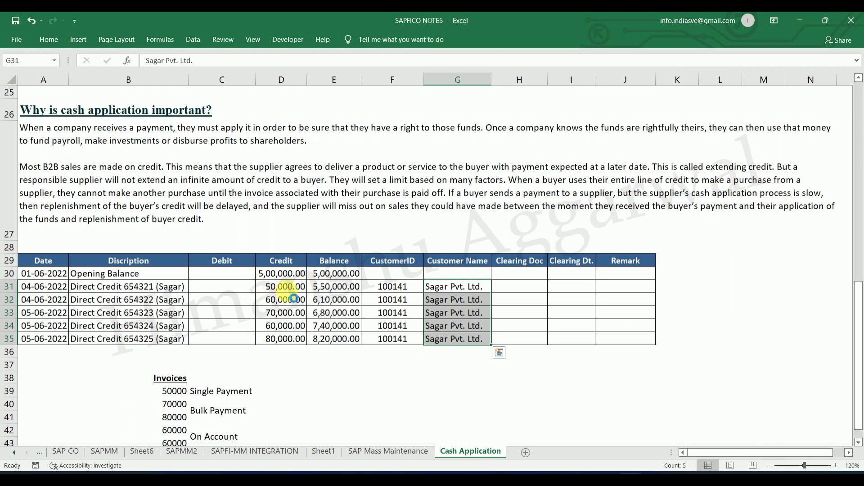
Review the first receipt's credit, balance and description in row 31, along with the remittance advice notes at the start of the sheet.
{"action": "left_click", "coordinate": [288, 286]}
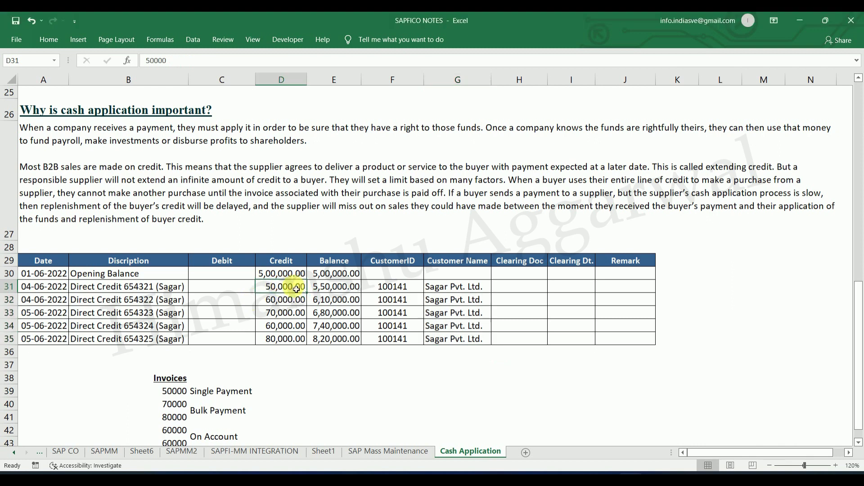
{"action": "left_click", "coordinate": [329, 286]}
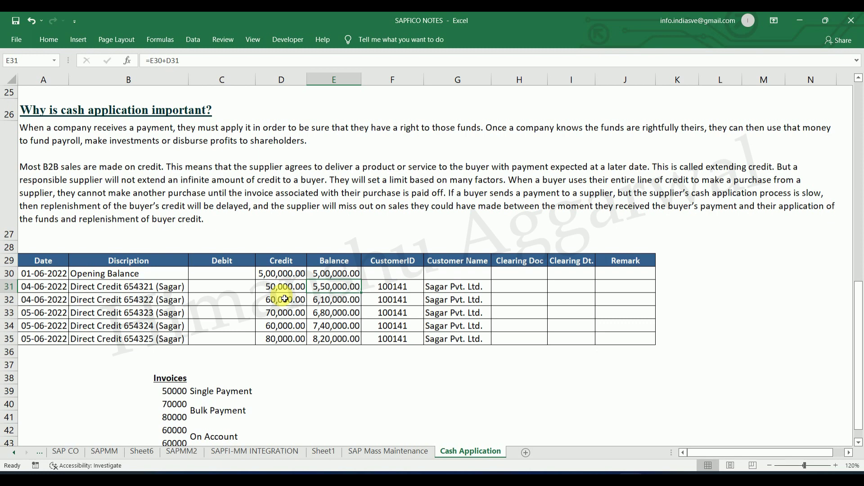
{"action": "scroll", "coordinate": [284, 299], "scroll_direction": "up", "scroll_amount": 10}
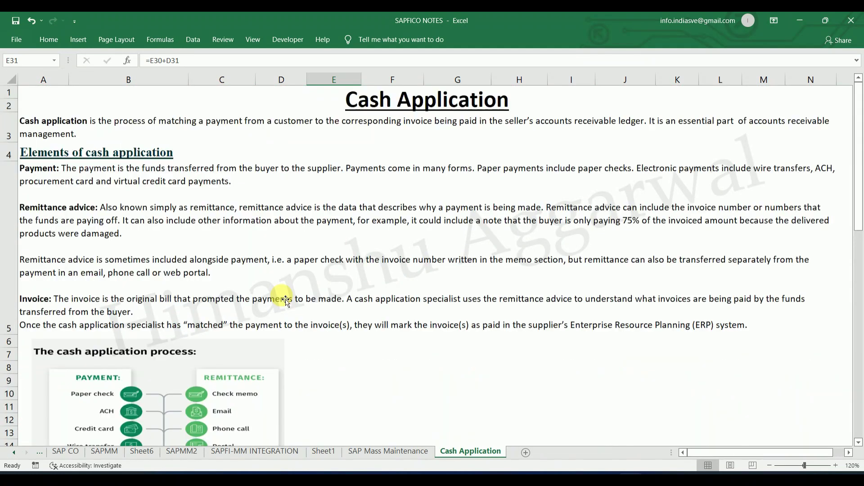
{"action": "left_click", "coordinate": [69, 203]}
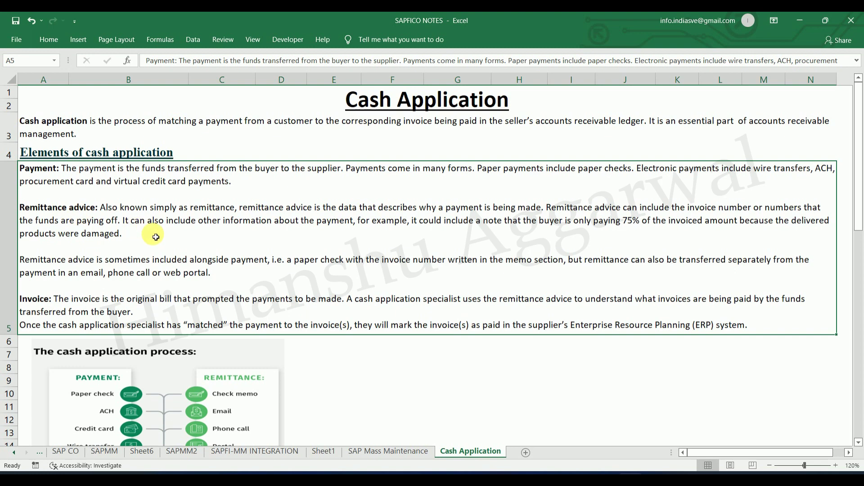
{"action": "scroll", "coordinate": [153, 238], "scroll_direction": "down", "scroll_amount": 4}
{"action": "scroll", "coordinate": [163, 246], "scroll_direction": "down", "scroll_amount": 4}
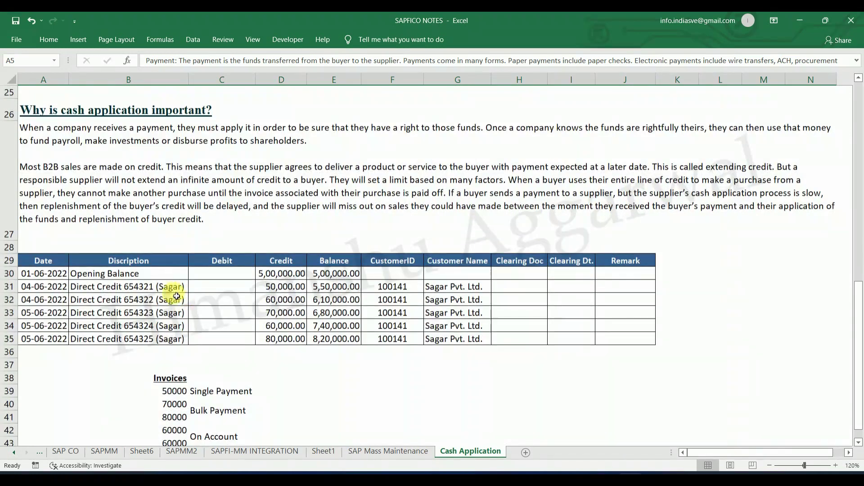
{"action": "left_click", "coordinate": [165, 290]}
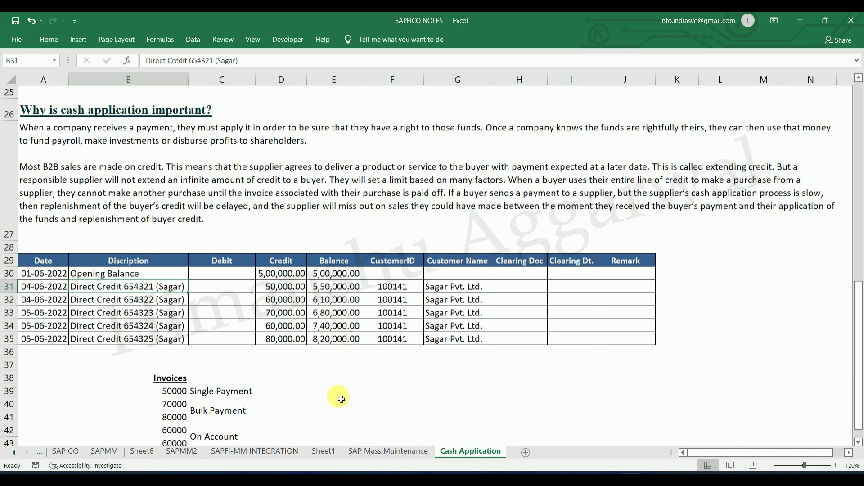
Enter the bold heading "Incoming Payment" in cell F38 and the transaction code F-28 below it in F39.
{"action": "left_click", "coordinate": [348, 382]}
{"action": "left_click", "coordinate": [406, 379]}
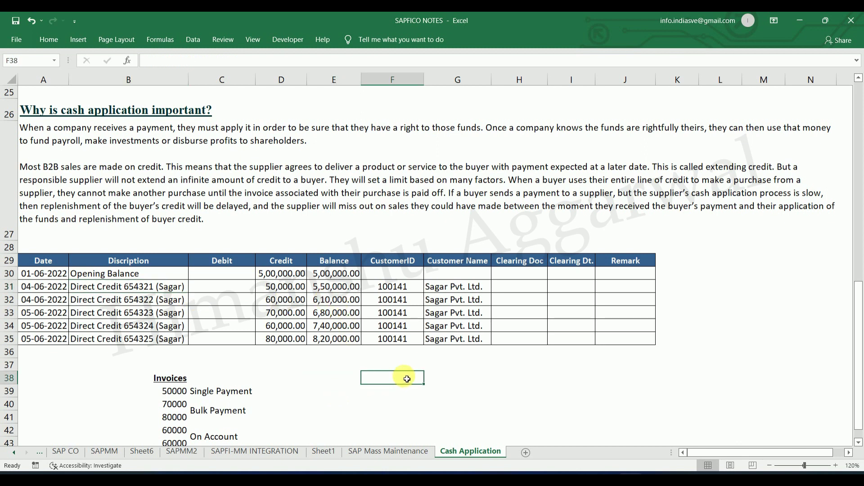
{"action": "type", "text": "Incoming Payment"}
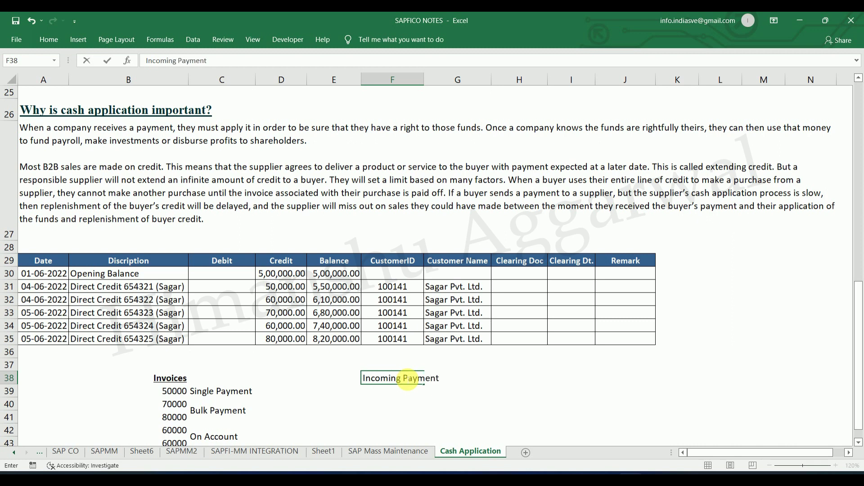
{"action": "key", "text": "Return"}
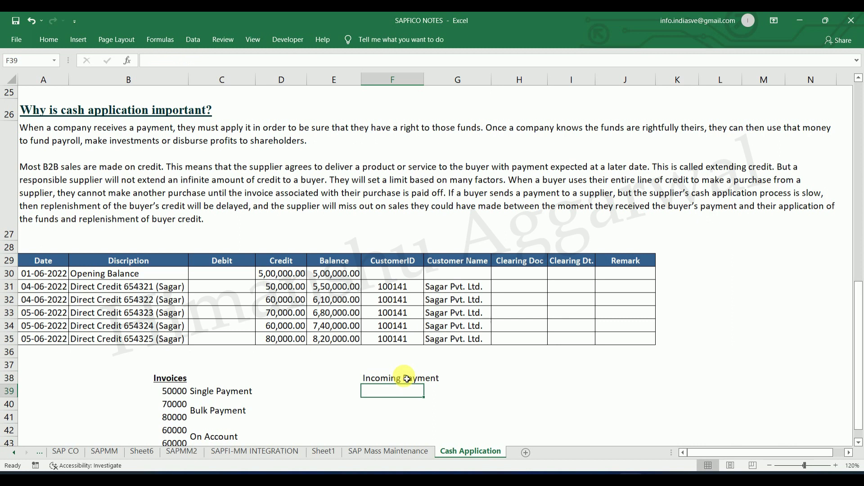
{"action": "type", "text": "F-"}
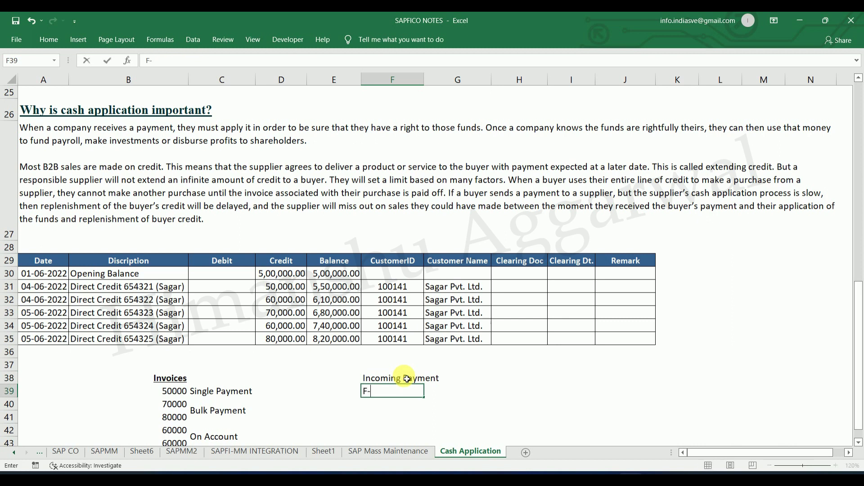
{"action": "type", "text": "28"}
{"action": "left_click", "coordinate": [392, 380]}
{"action": "key", "text": "ctrl+b"}
{"action": "left_click", "coordinate": [396, 391]}
Switch to SAP, open a new session and start transaction F-28 for posting incoming payments.
{"action": "left_click", "coordinate": [531, 434]}
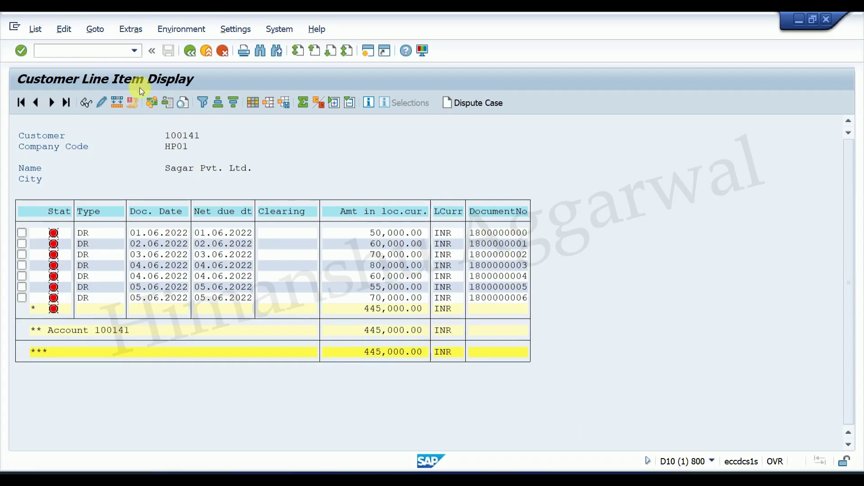
{"action": "left_click", "coordinate": [367, 50]}
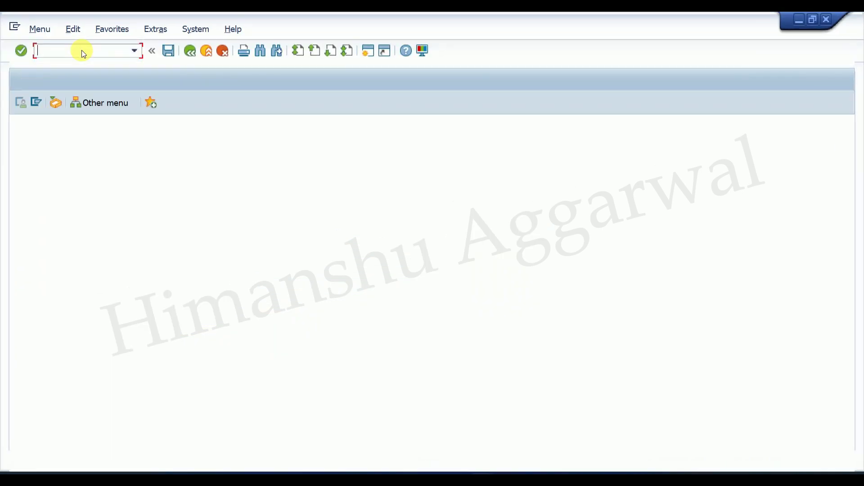
{"action": "type", "text": "F-28"}
{"action": "key", "text": "Return"}
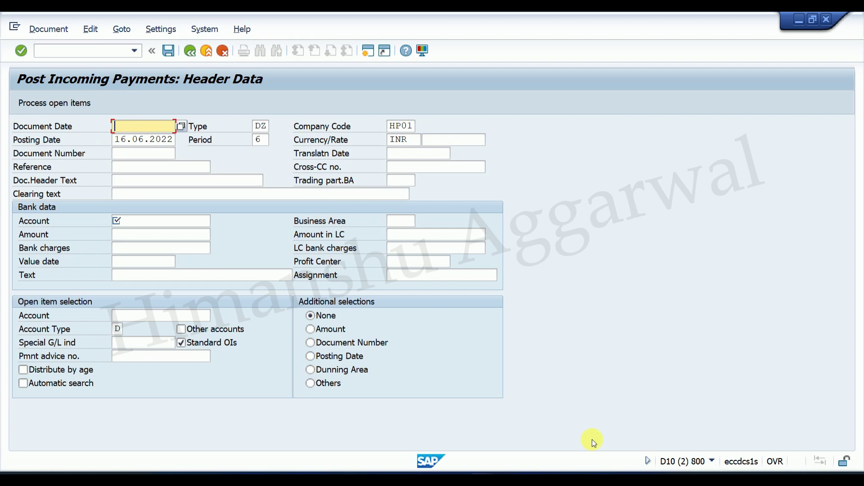
Check the first receipt's date in the Excel statement, then set the SAP posting date and document date to 04.06.2022.
{"action": "mouse_move", "coordinate": [630, 478]}
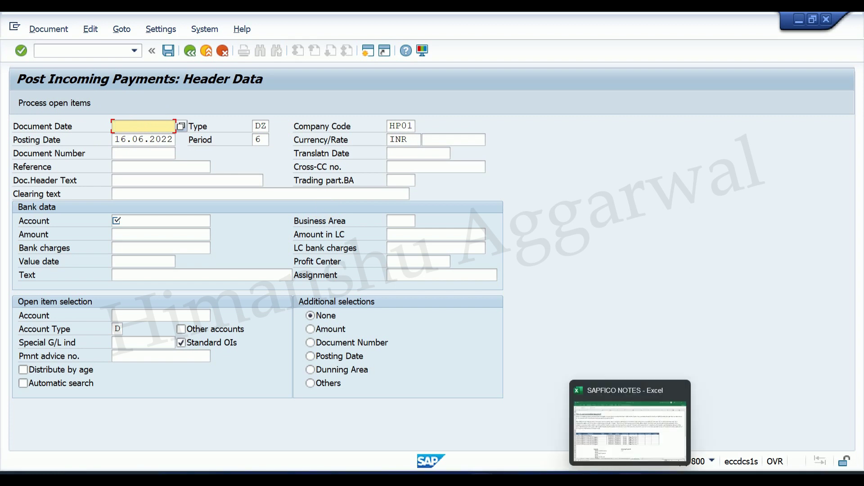
{"action": "left_click", "coordinate": [635, 455]}
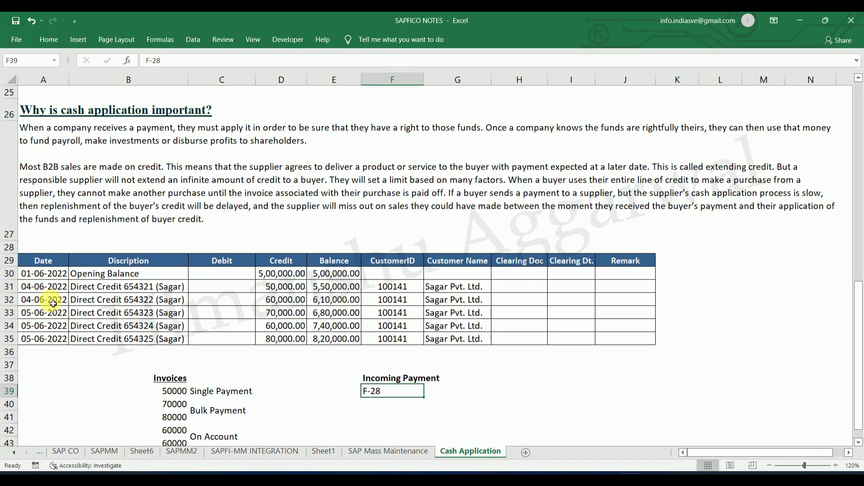
{"action": "mouse_move", "coordinate": [491, 473]}
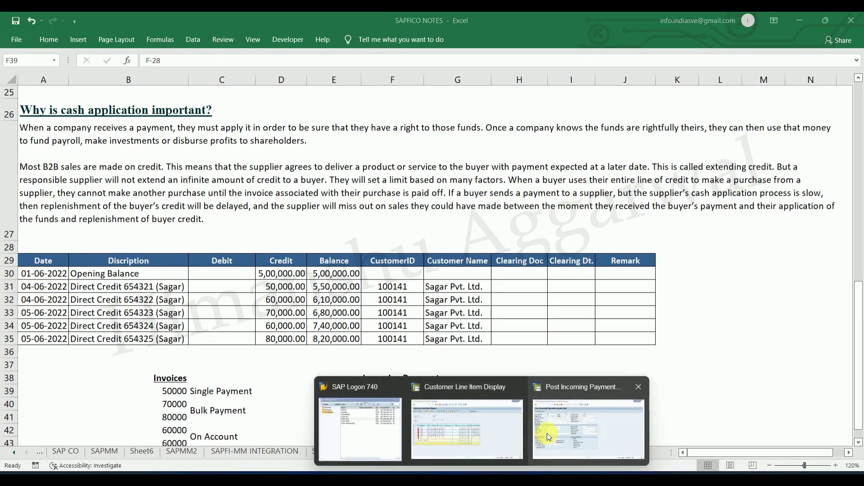
{"action": "left_click", "coordinate": [547, 433]}
{"action": "left_click", "coordinate": [115, 139]}
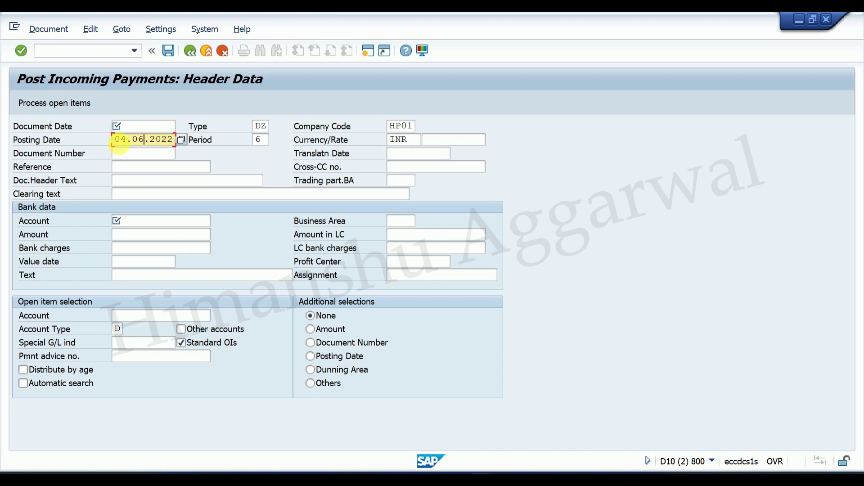
{"action": "left_click_drag", "start_coordinate": [116, 140], "coordinate": [173, 140]}
{"action": "key", "text": "ctrl+c"}
{"action": "left_click", "coordinate": [145, 125]}
{"action": "key", "text": "ctrl+v"}
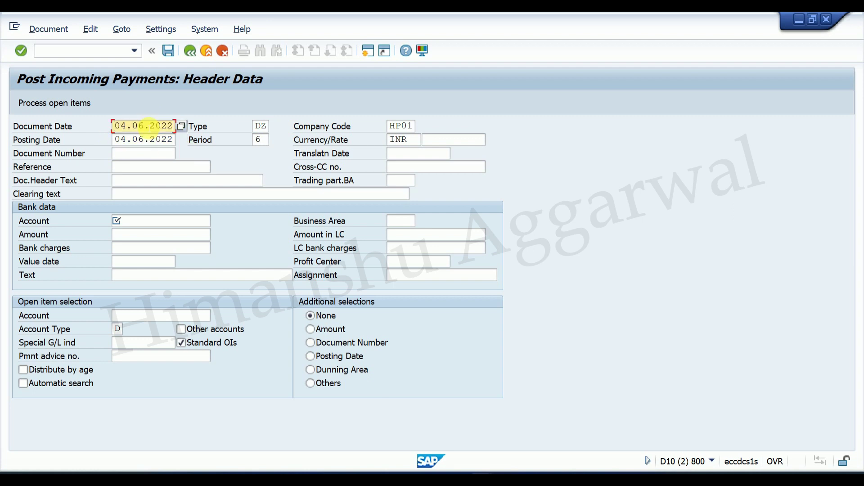
Enter Bill-01 as the reference and "Rec from Sagar Pvt. Ltd." as the document header text.
{"action": "left_click", "coordinate": [135, 182]}
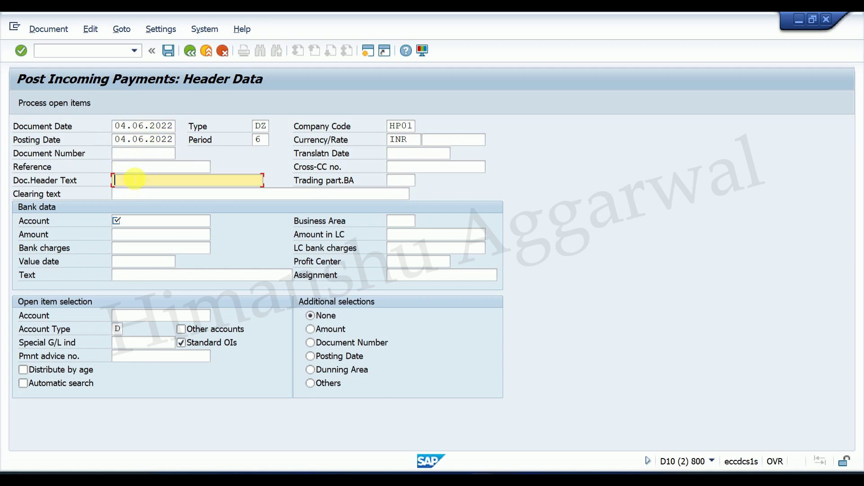
{"action": "left_click", "coordinate": [135, 168]}
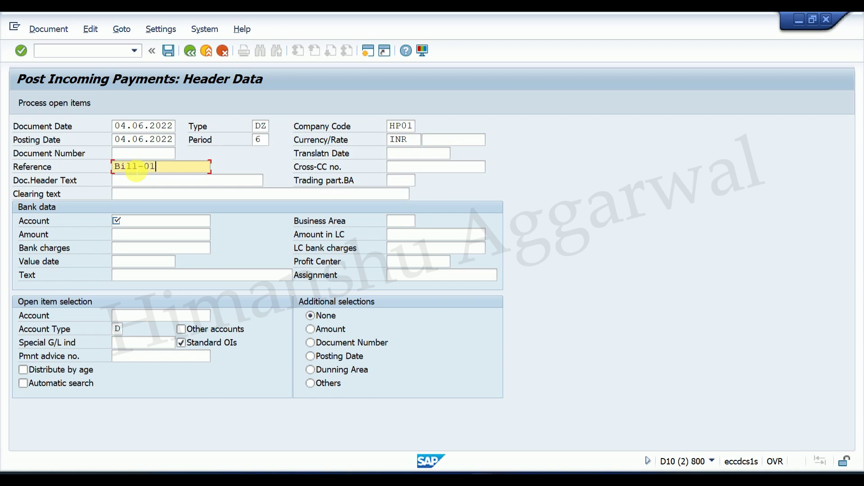
{"action": "left_click", "coordinate": [146, 183]}
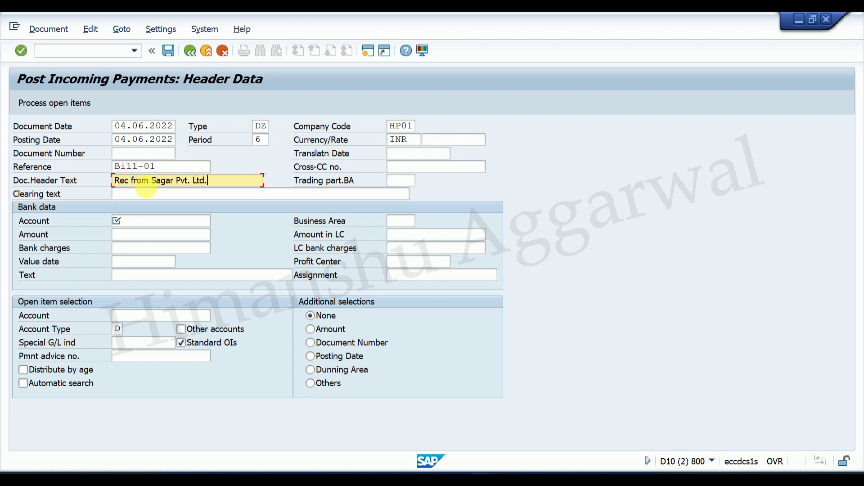
{"action": "left_click_drag", "start_coordinate": [210, 185], "coordinate": [116, 184]}
{"action": "left_click", "coordinate": [115, 184]}
Look up the G/L accounts of company code HP01 and choose Icici Bank A/c as the bank account.
{"action": "left_click", "coordinate": [189, 223]}
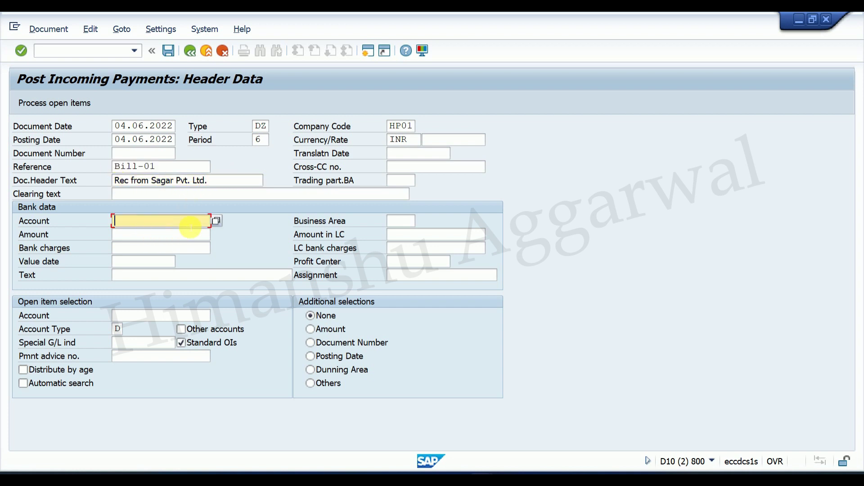
{"action": "left_click", "coordinate": [218, 223]}
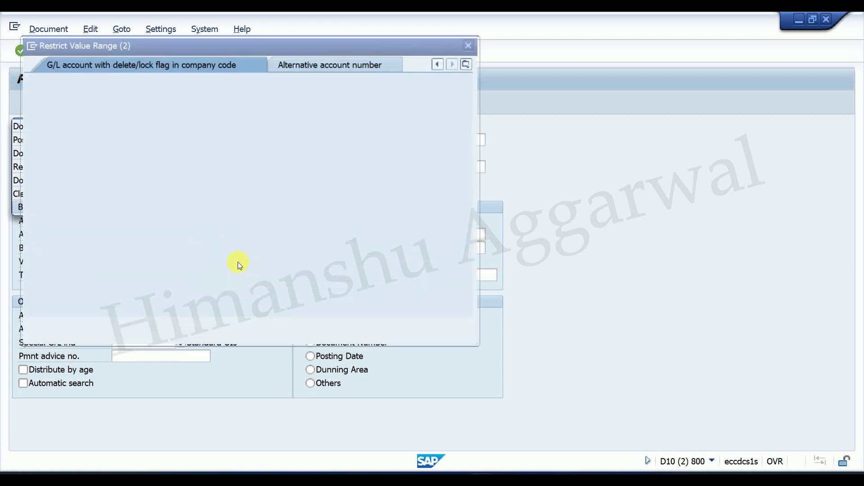
{"action": "left_click", "coordinate": [416, 328]}
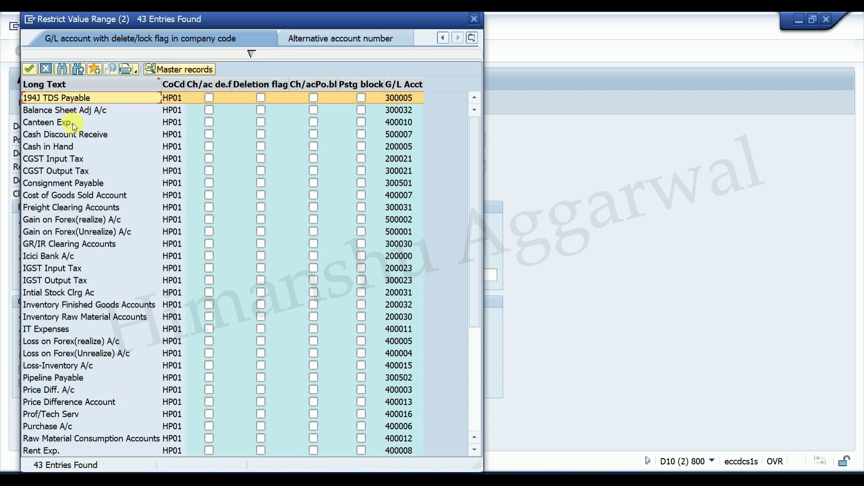
{"action": "left_click", "coordinate": [55, 256]}
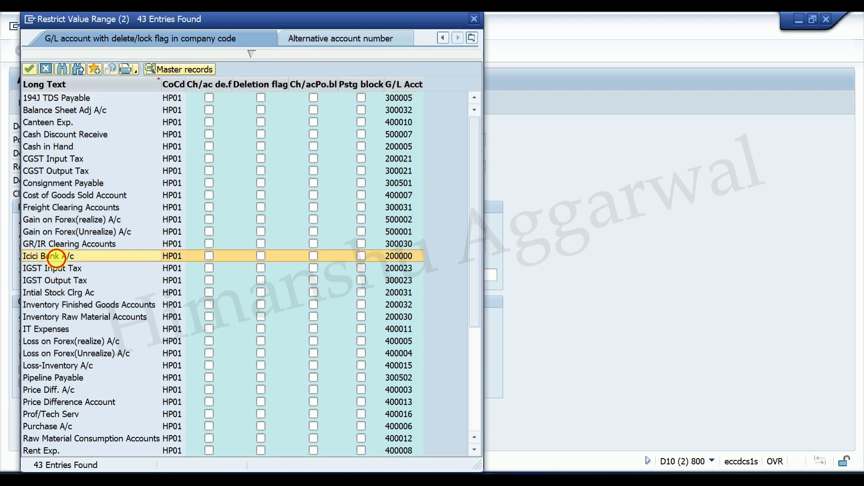
{"action": "double_click", "coordinate": [56, 256]}
Check the first receipt's credit in Excel cell D31 and enter 50000 as the amount in the SAP bank data.
{"action": "left_click", "coordinate": [142, 234]}
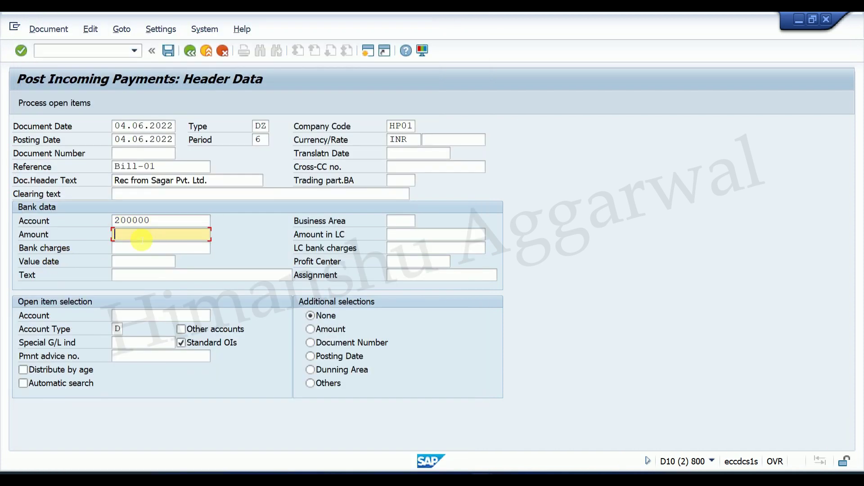
{"action": "left_click", "coordinate": [632, 482]}
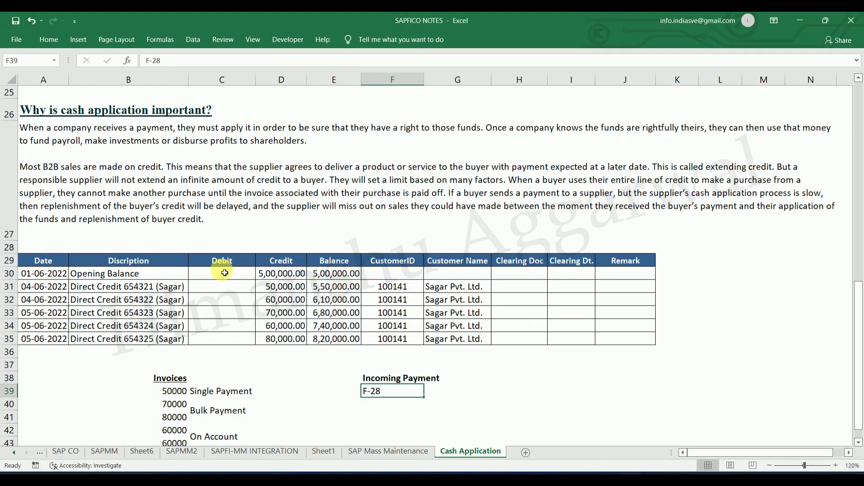
{"action": "left_click", "coordinate": [95, 290]}
{"action": "left_click", "coordinate": [287, 290]}
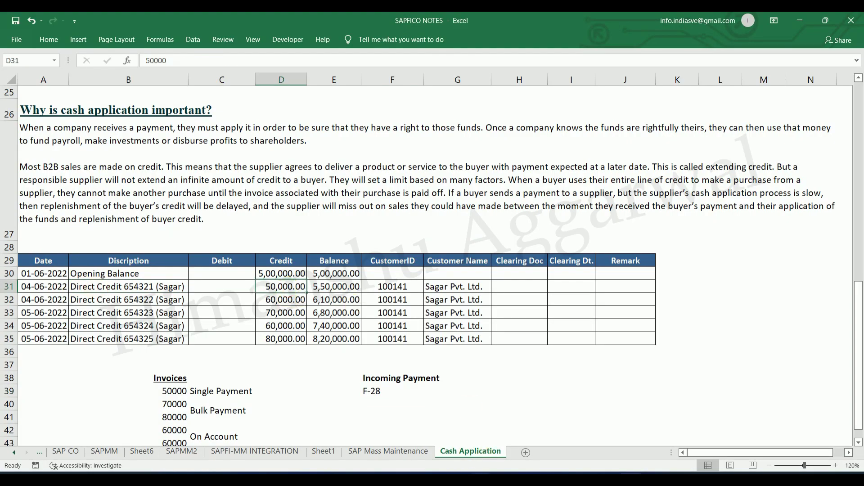
{"action": "mouse_move", "coordinate": [482, 481]}
{"action": "left_click", "coordinate": [558, 432]}
{"action": "type", "text": "50000"}
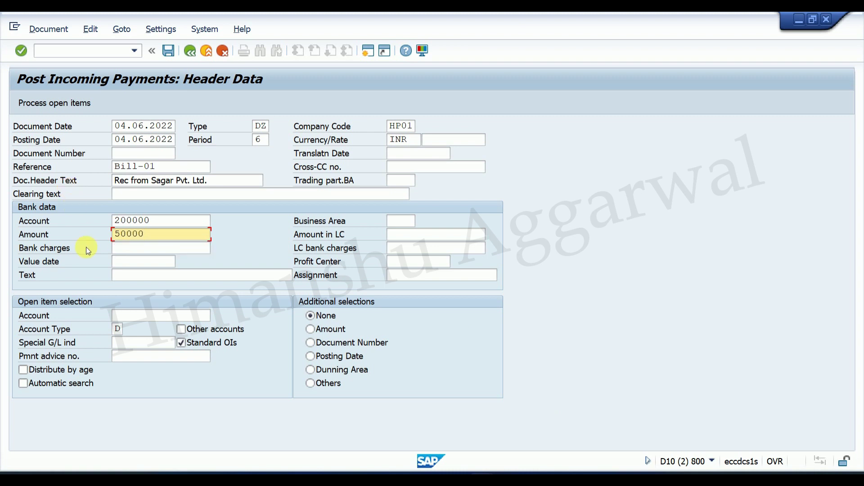
Copy the document header text "Rec from Sagar Pvt. Ltd." into the bank data text.
{"action": "left_click_drag", "start_coordinate": [220, 181], "coordinate": [118, 182]}
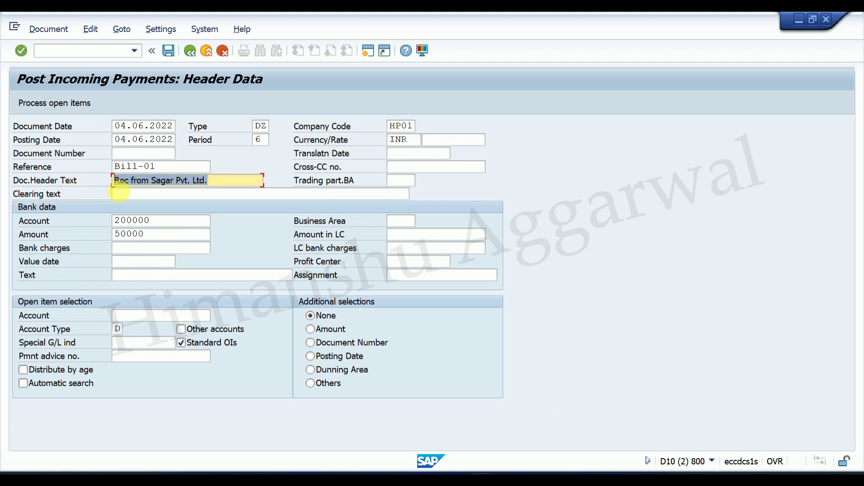
{"action": "key", "text": "ctrl+c"}
{"action": "left_click", "coordinate": [147, 274]}
{"action": "key", "text": "ctrl+v"}
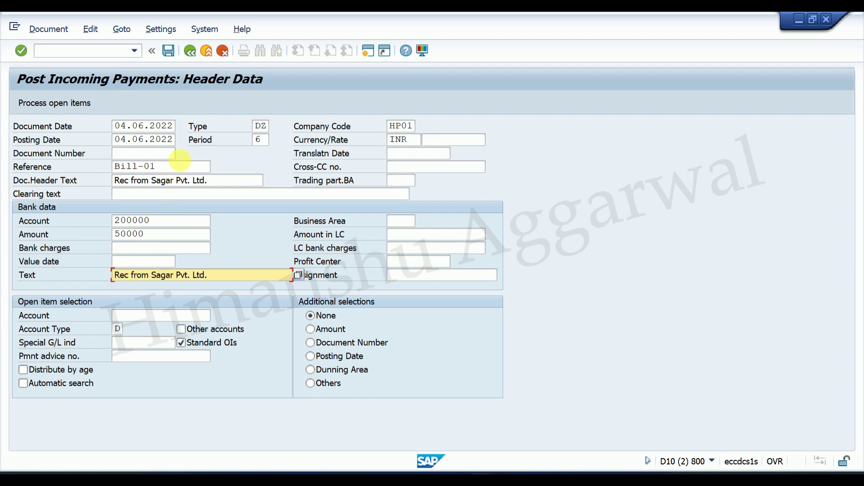
Copy the posting date 04.06.2022 into the value date and validate the header data.
{"action": "left_click_drag", "start_coordinate": [116, 139], "coordinate": [175, 140]}
{"action": "key", "text": "ctrl+c"}
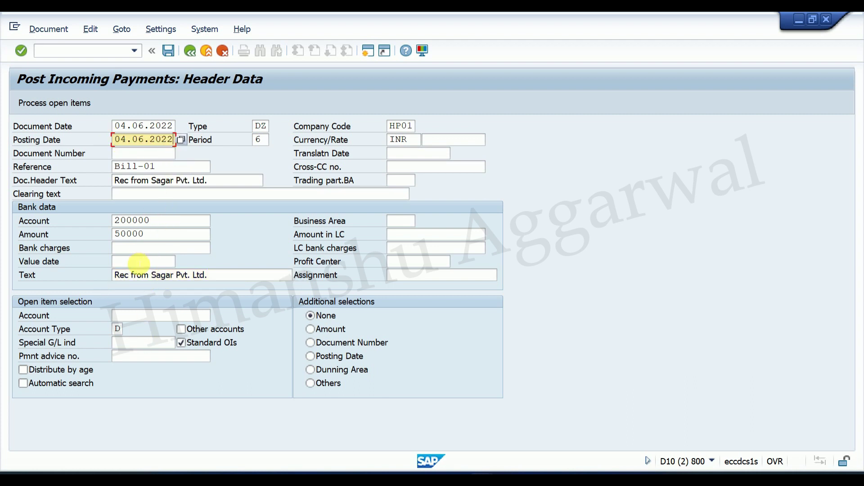
{"action": "left_click", "coordinate": [139, 262]}
{"action": "key", "text": "ctrl+v"}
{"action": "key", "text": "Return"}
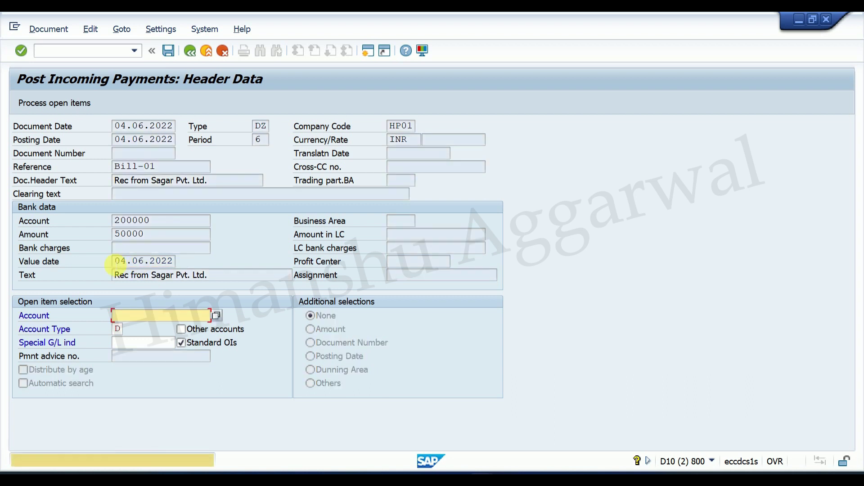
Look up the customers of company code HP01, choose Sagar Pvt. Ltd. for open item selection, and process its open items.
{"action": "left_click", "coordinate": [216, 316]}
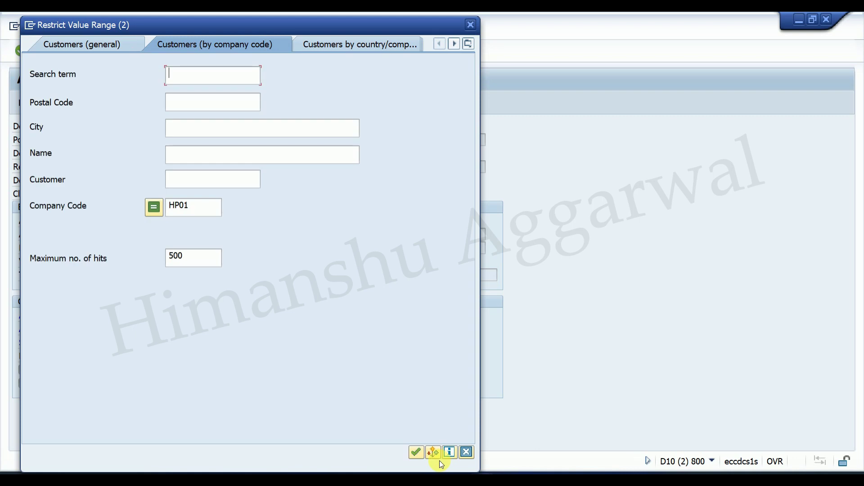
{"action": "left_click", "coordinate": [423, 457]}
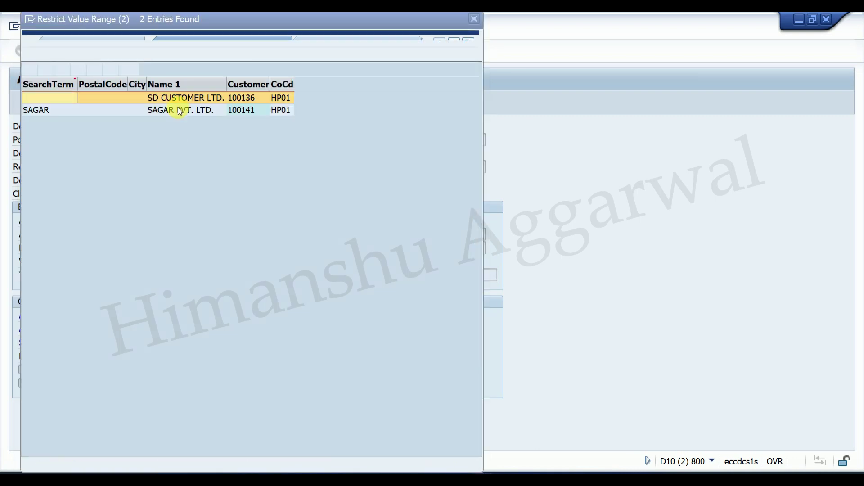
{"action": "double_click", "coordinate": [170, 110]}
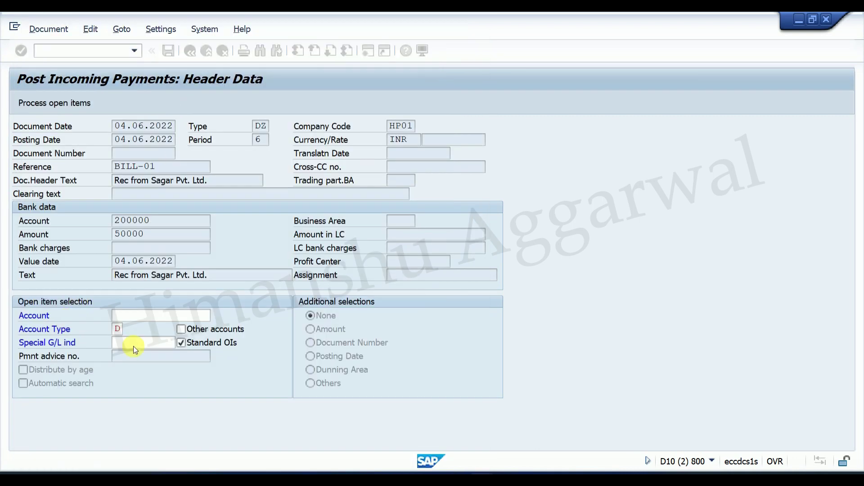
{"action": "left_click", "coordinate": [45, 103]}
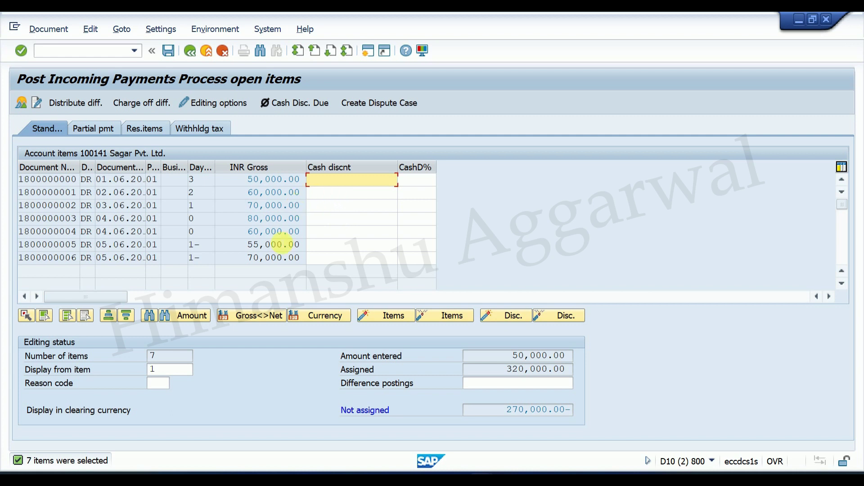
Assign the 55,000 and 70,000 invoices of 05.06.2022 to the payment and check the first invoice amount in the customer line item display.
{"action": "double_click", "coordinate": [272, 244]}
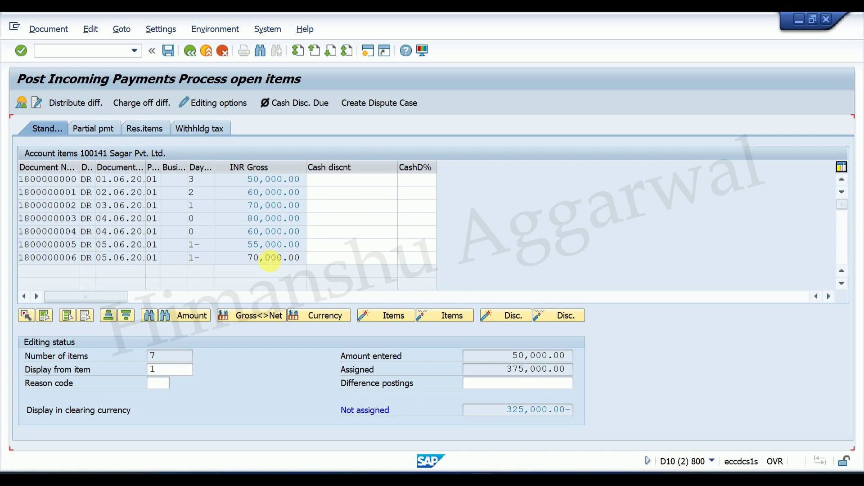
{"action": "double_click", "coordinate": [272, 258]}
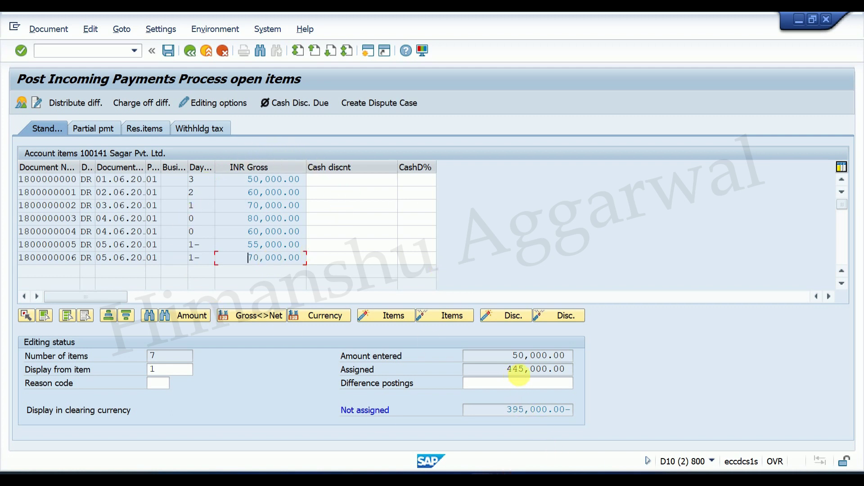
{"action": "mouse_move", "coordinate": [485, 473]}
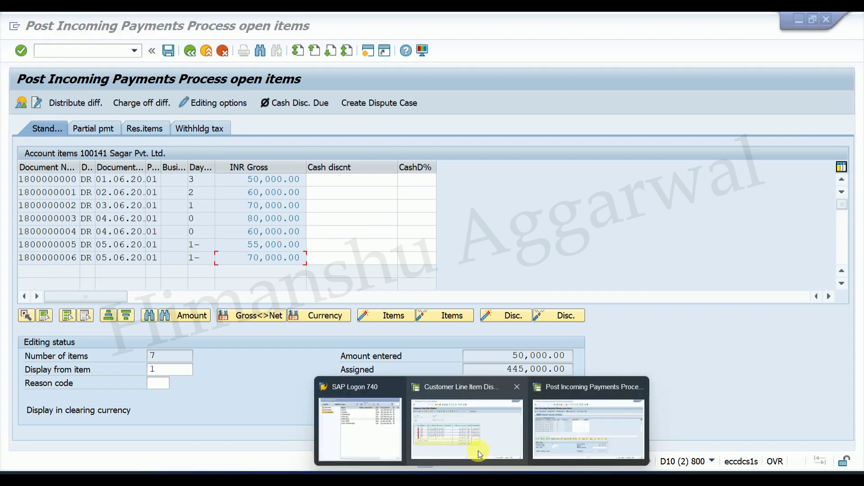
{"action": "left_click", "coordinate": [491, 432]}
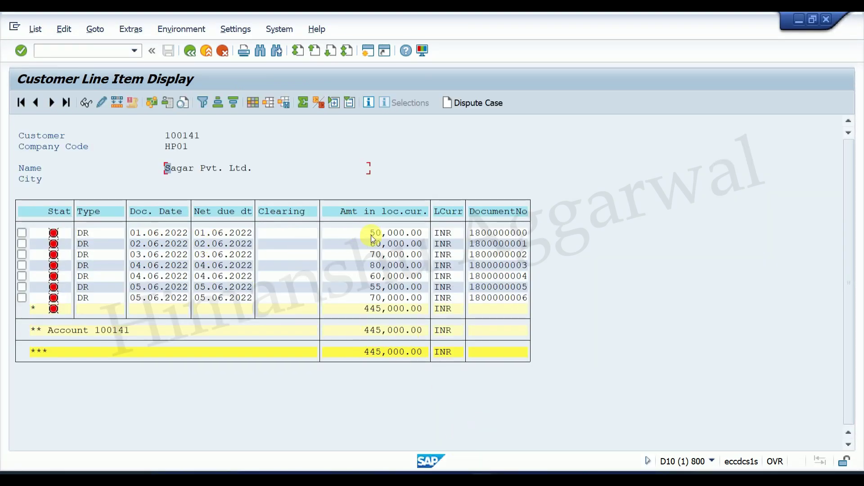
{"action": "left_click_drag", "start_coordinate": [370, 232], "coordinate": [427, 242]}
{"action": "key", "text": "ctrl+c"}
{"action": "mouse_move", "coordinate": [485, 473]}
{"action": "left_click", "coordinate": [546, 438]}
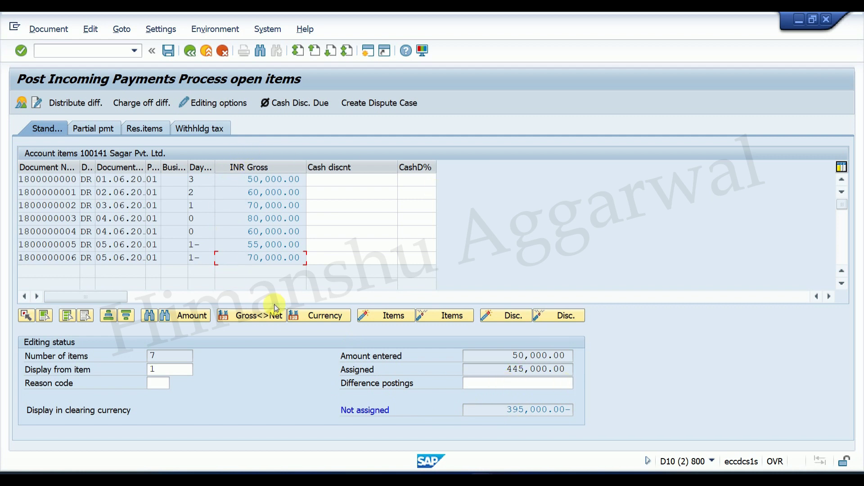
Deactivate all open items of the payment together, and reactivate the invoices one by one.
{"action": "left_click", "coordinate": [71, 317]}
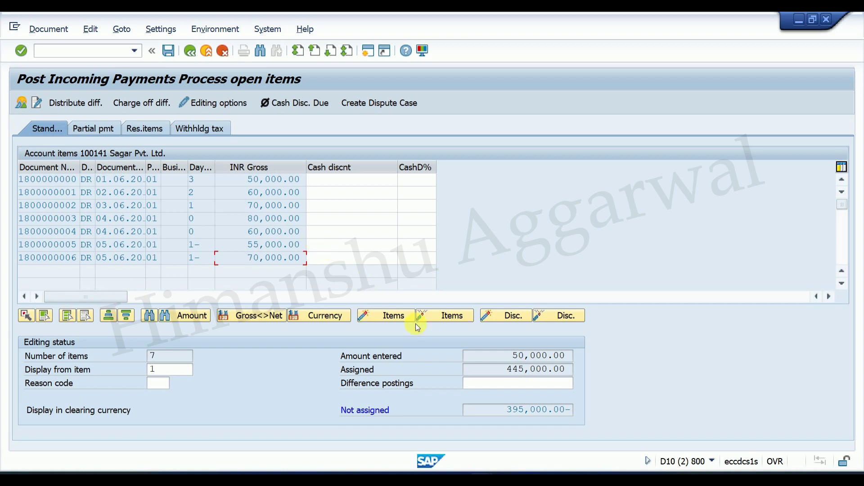
{"action": "left_click", "coordinate": [442, 316]}
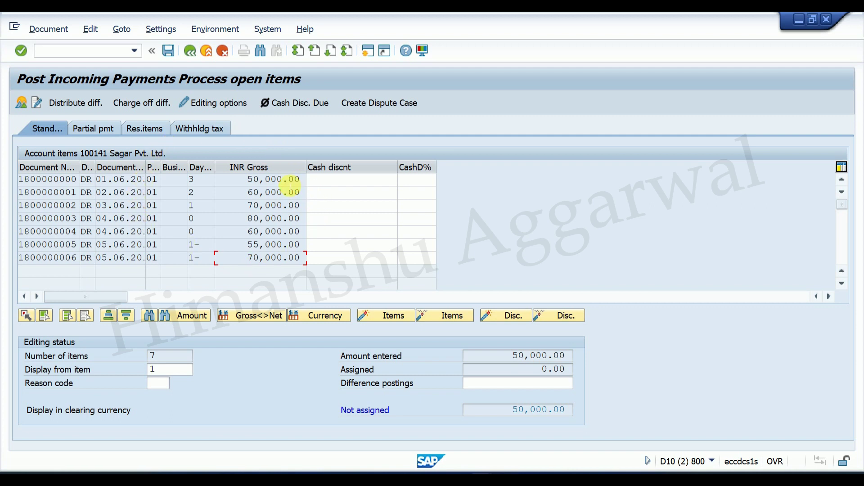
{"action": "double_click", "coordinate": [276, 179]}
{"action": "double_click", "coordinate": [276, 192]}
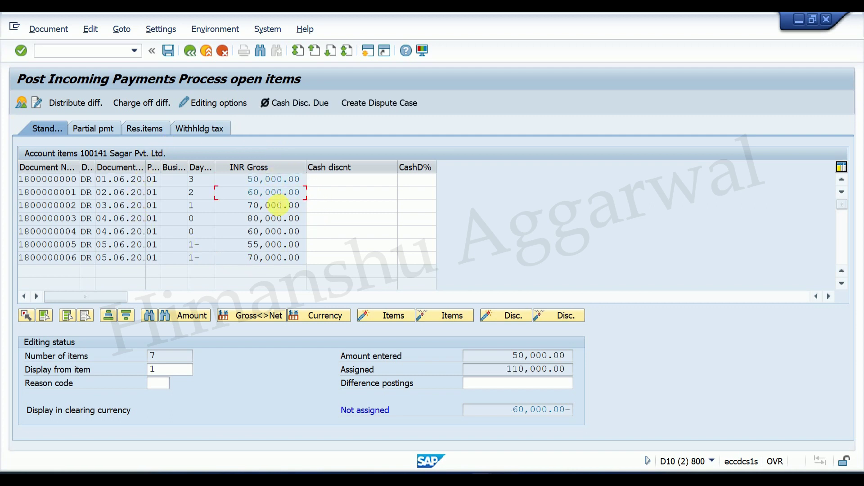
{"action": "double_click", "coordinate": [274, 218]}
{"action": "double_click", "coordinate": [273, 231]}
{"action": "double_click", "coordinate": [274, 244]}
{"action": "double_click", "coordinate": [274, 258]}
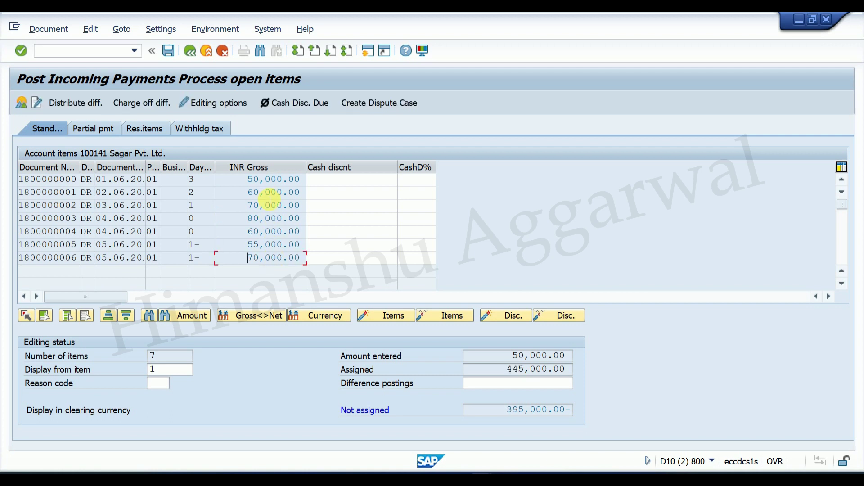
Toggle the assignment of the first three invoices off and on individually.
{"action": "double_click", "coordinate": [270, 179]}
{"action": "double_click", "coordinate": [274, 192]}
{"action": "double_click", "coordinate": [276, 206]}
{"action": "double_click", "coordinate": [273, 192]}
{"action": "double_click", "coordinate": [272, 179]}
{"action": "double_click", "coordinate": [278, 207]}
Deactivate all open items, assign only the 50,000 invoice of 01.06.2022, and post the payment.
{"action": "left_click", "coordinate": [68, 315]}
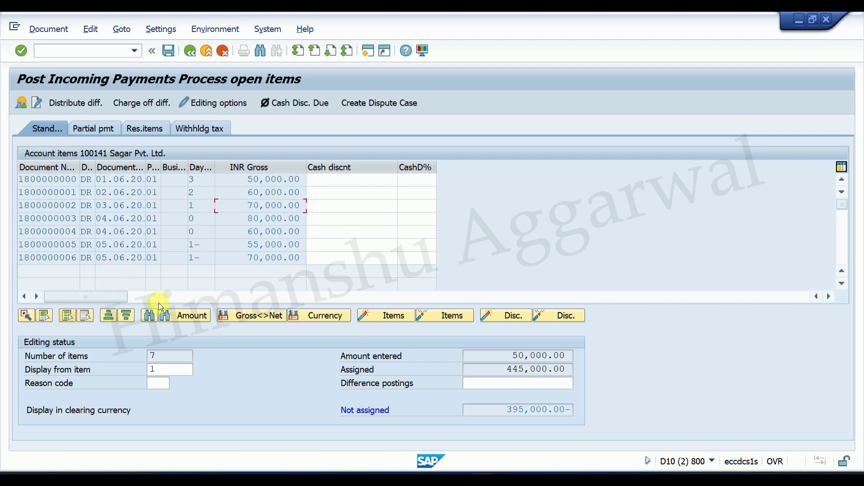
{"action": "left_click", "coordinate": [444, 316]}
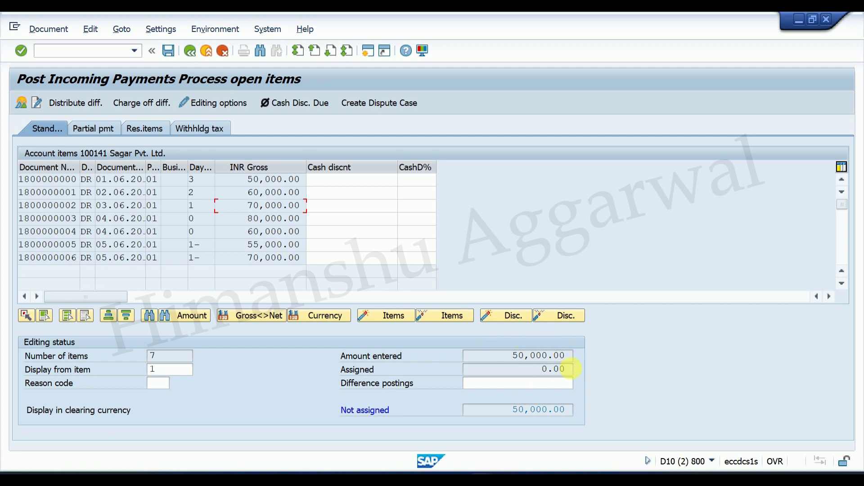
{"action": "double_click", "coordinate": [263, 180]}
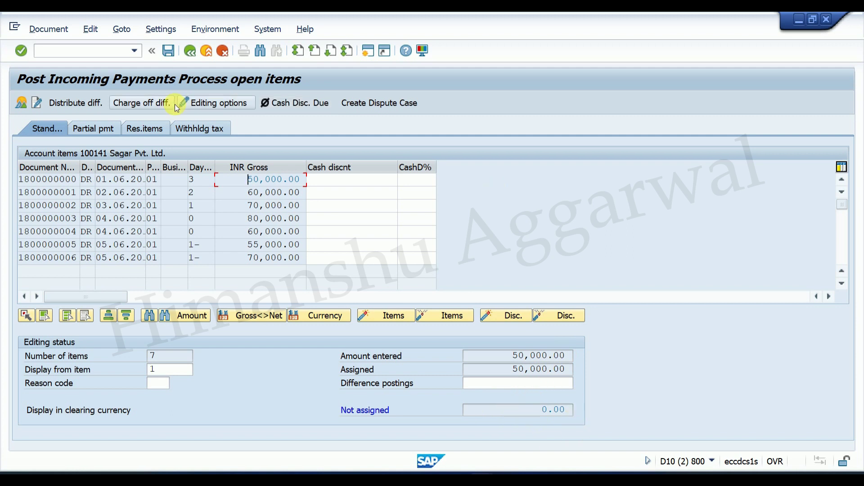
{"action": "left_click", "coordinate": [178, 58]}
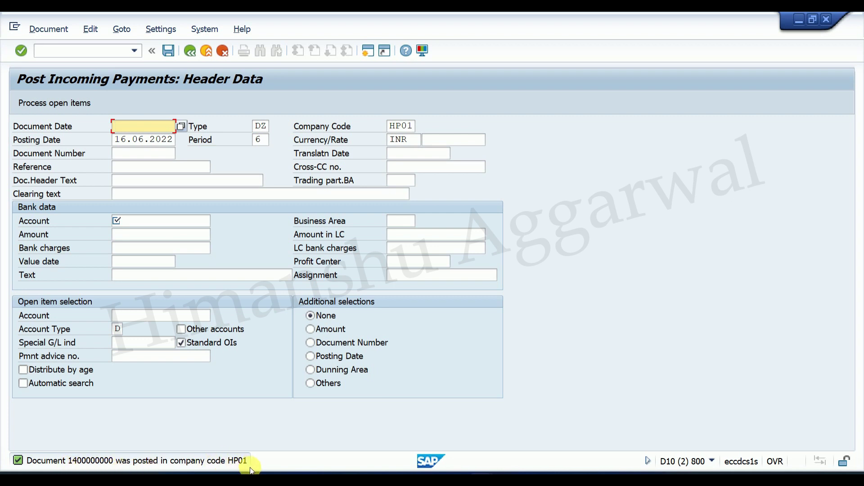
Display the line items of the payment document just posted, and return to the incoming payment header.
{"action": "left_click", "coordinate": [64, 33]}
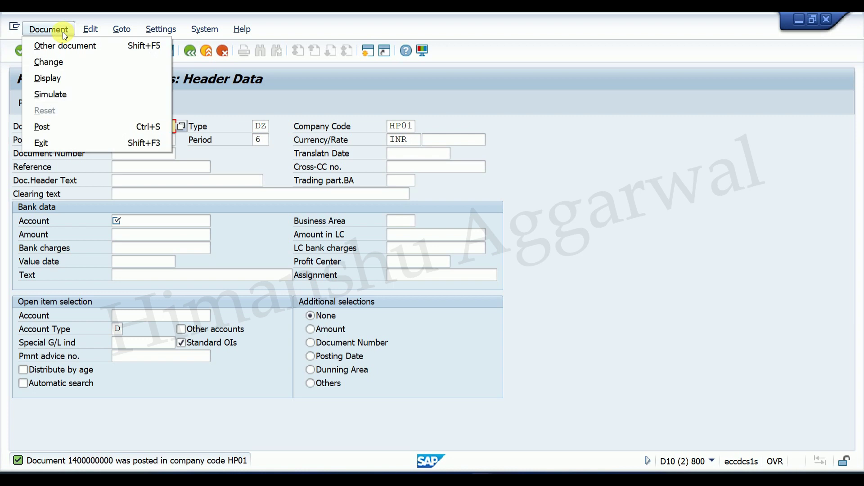
{"action": "left_click", "coordinate": [57, 79]}
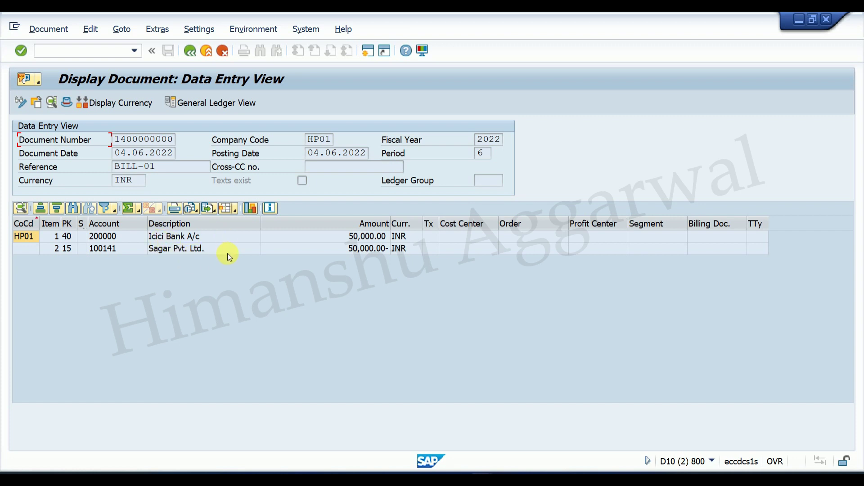
{"action": "left_click", "coordinate": [206, 50]}
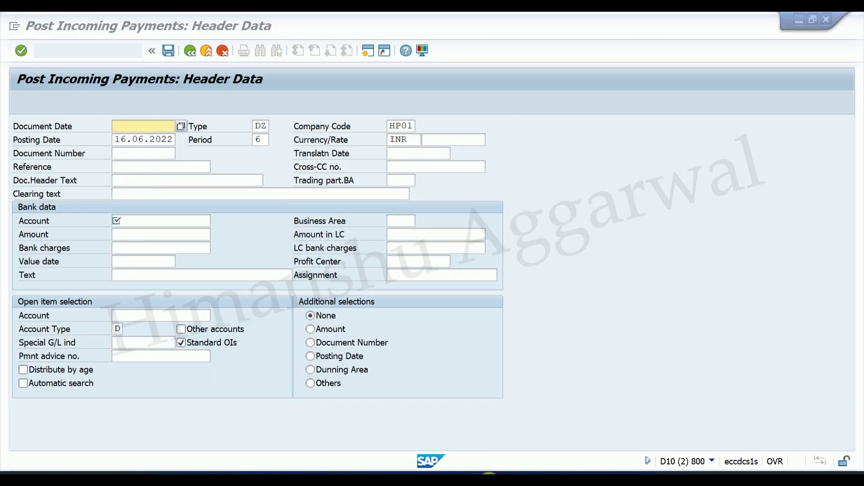
Rerun the customer line item report for Sagar Pvt. Ltd. with all items instead of open items only.
{"action": "left_click", "coordinate": [471, 438]}
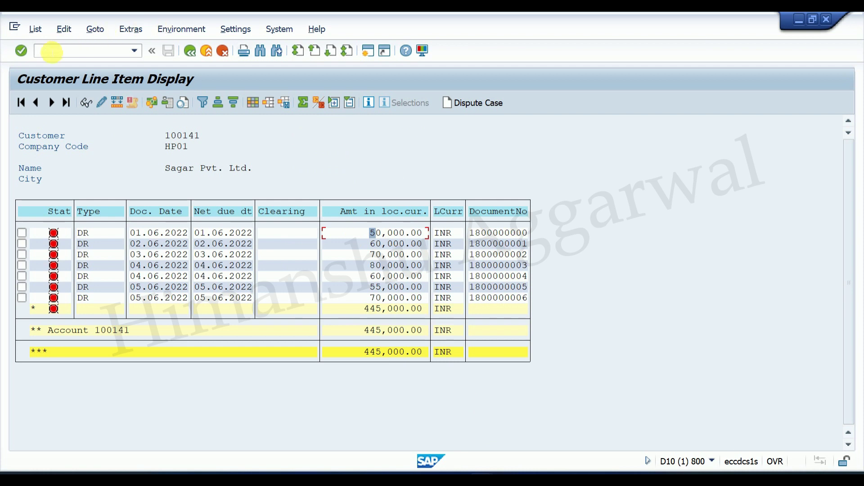
{"action": "left_click", "coordinate": [190, 50]}
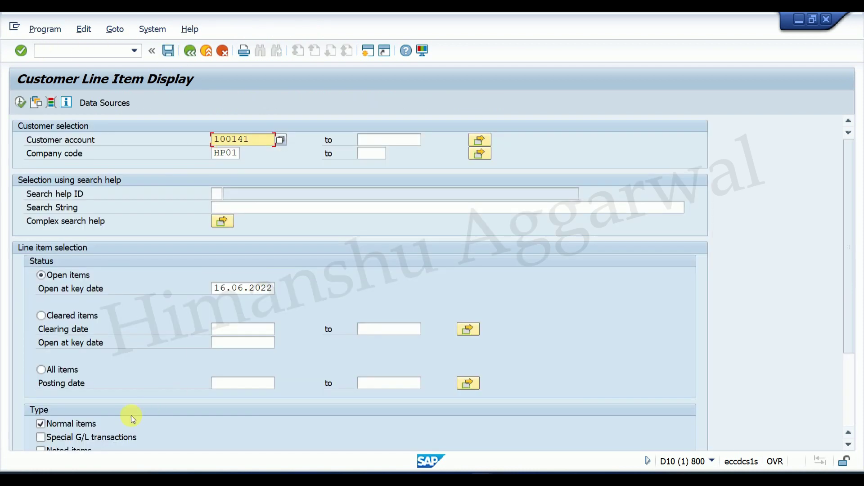
{"action": "left_click", "coordinate": [42, 370]}
{"action": "left_click", "coordinate": [20, 106]}
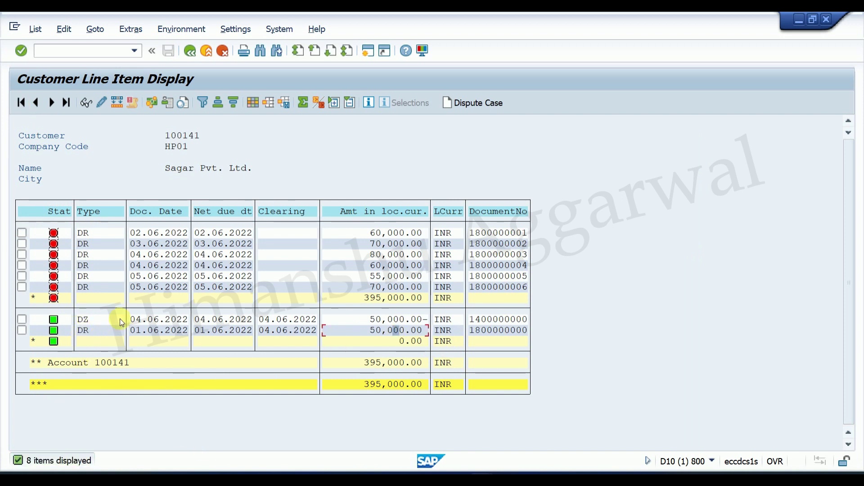
Add the Clearing Document column to the layout of the customer line item list.
{"action": "left_click", "coordinate": [88, 323]}
{"action": "left_click", "coordinate": [255, 102]}
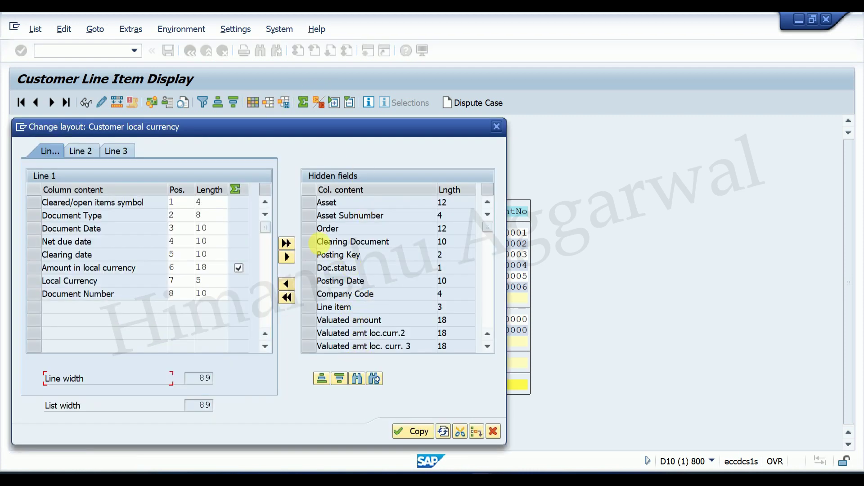
{"action": "left_click", "coordinate": [321, 242]}
{"action": "left_click", "coordinate": [288, 280]}
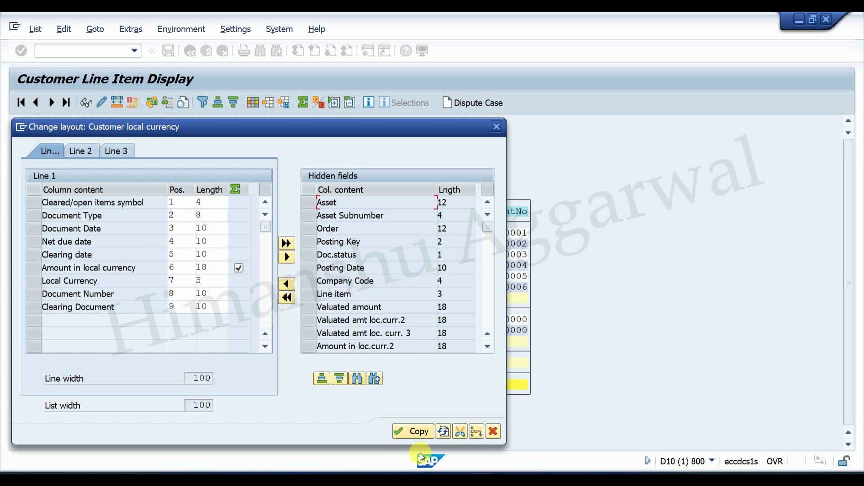
{"action": "left_click", "coordinate": [410, 432]}
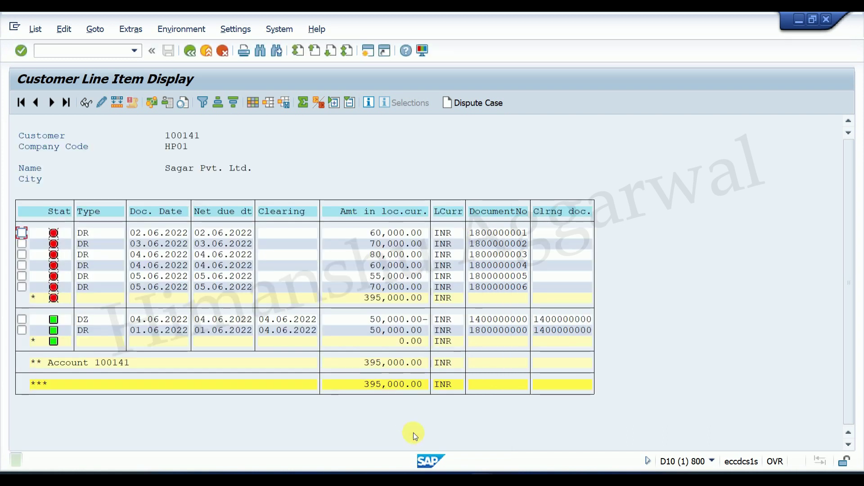
{"action": "left_click", "coordinate": [537, 320]}
{"action": "left_click_drag", "start_coordinate": [575, 331], "coordinate": [591, 320]}
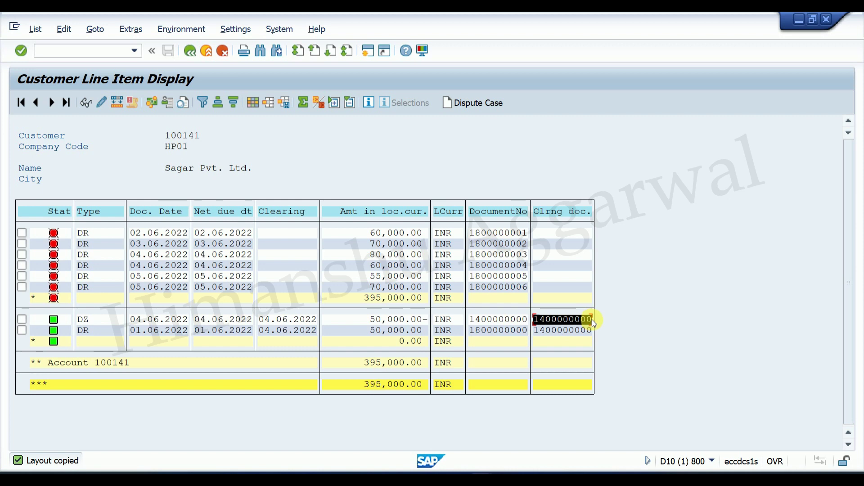
{"action": "left_click_drag", "start_coordinate": [534, 319], "coordinate": [592, 323]}
{"action": "key", "text": "ctrl+c"}
{"action": "left_click", "coordinate": [632, 479]}
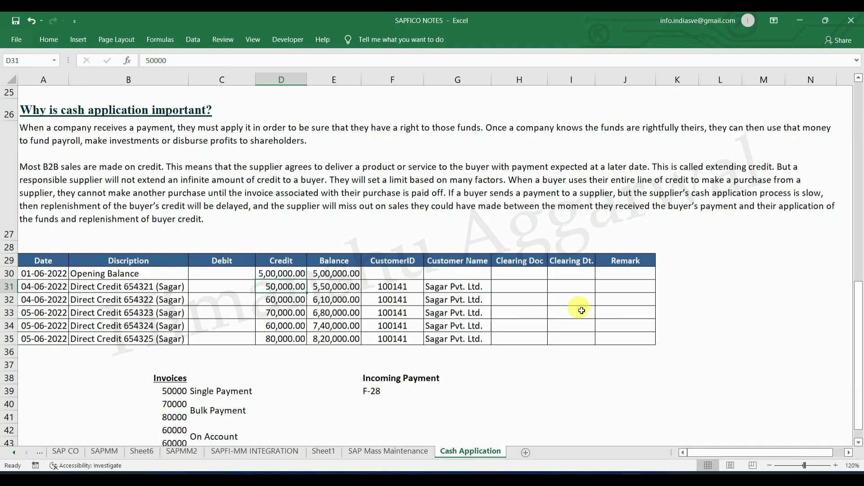
{"action": "left_click", "coordinate": [522, 288]}
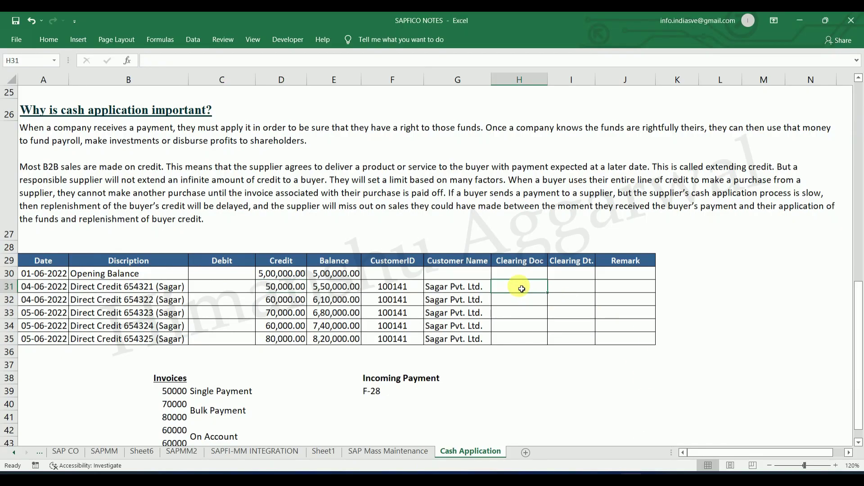
{"action": "key", "text": "ctrl+v"}
Copy the payment's clearing date 04.06.2022 from the SAP customer line items into Excel cell I31, the first receipt's Clearing Dt.
{"action": "left_click", "coordinate": [572, 288]}
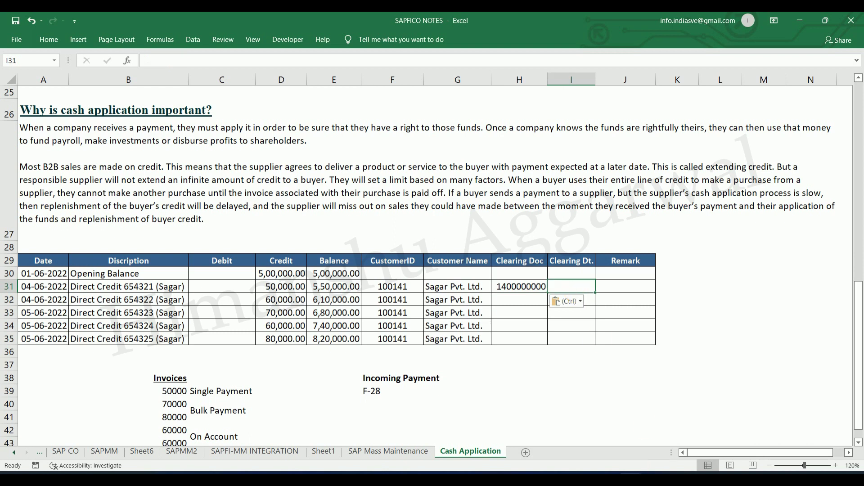
{"action": "left_click", "coordinate": [610, 479]}
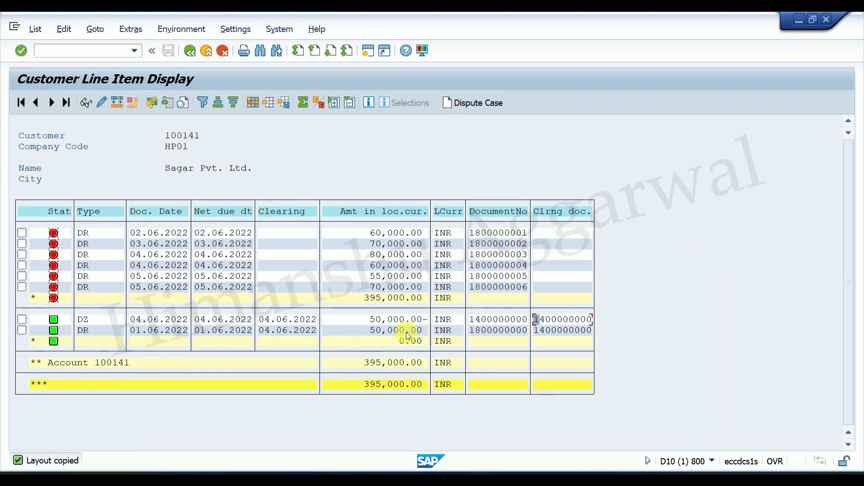
{"action": "left_click_drag", "start_coordinate": [260, 317], "coordinate": [318, 325]}
{"action": "key", "text": "ctrl+c"}
{"action": "key", "text": "alt+Tab"}
{"action": "left_click", "coordinate": [582, 287]}
{"action": "key", "text": "ctrl+v"}
{"action": "key", "text": "Right"}
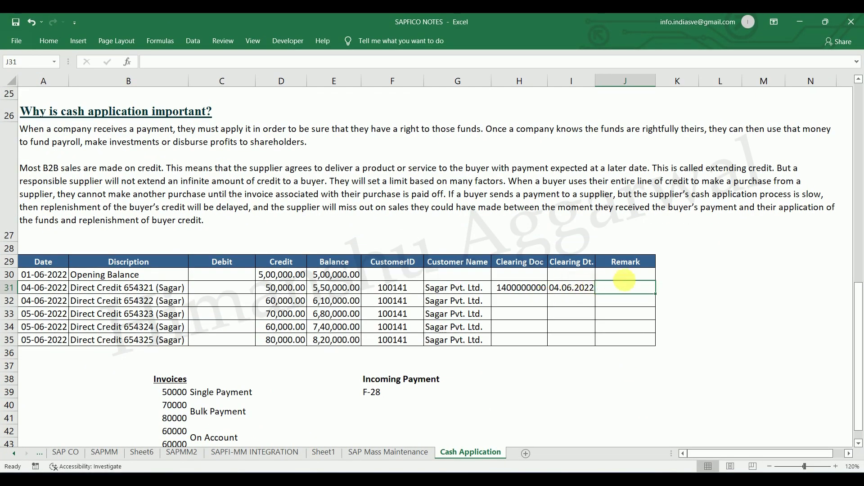
Enter the remark "Applied Credit" for the first receipt in cell J31 and widen the Remark column slightly to fit it.
{"action": "type", "text": "Applied Cre"}
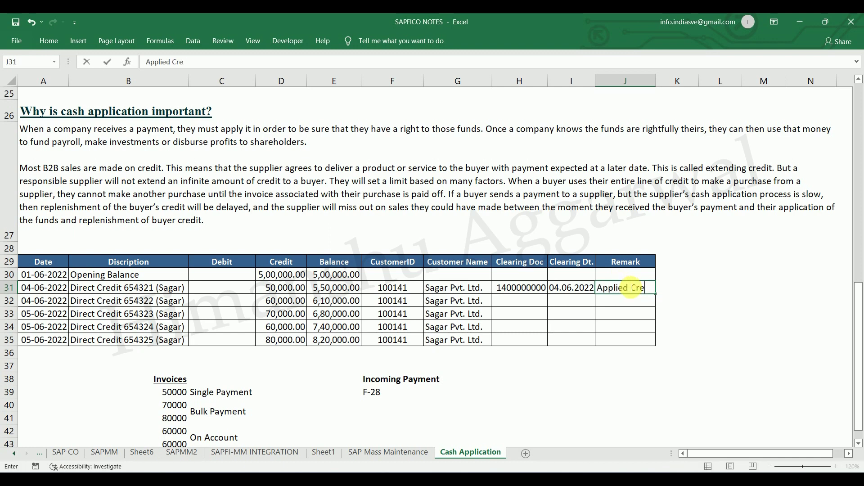
{"action": "type", "text": "dit"}
{"action": "key", "text": "Return"}
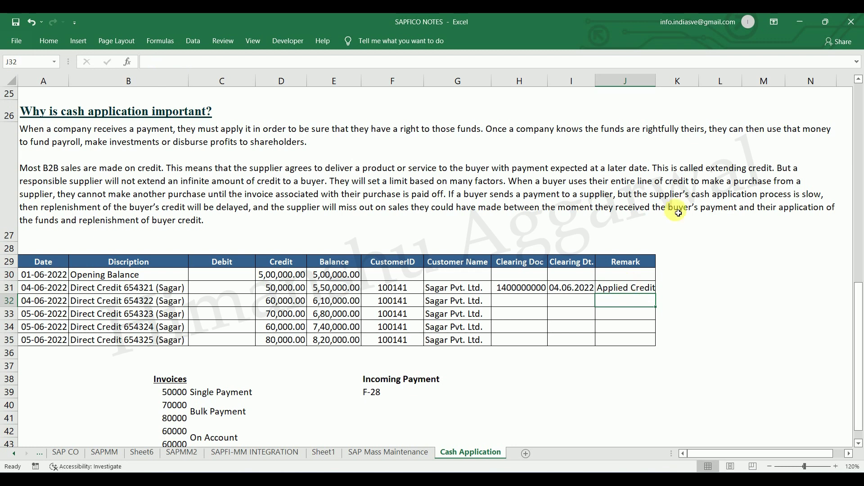
{"action": "left_click_drag", "start_coordinate": [654, 84], "coordinate": [658, 81]}
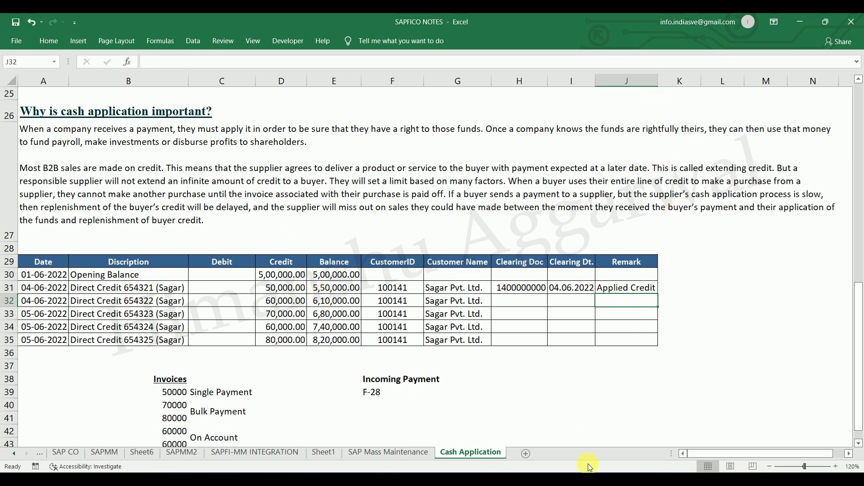
Examine the customer's remaining open invoices in the SAP line item list, focusing on the 80,000 and 55,000 items for a bulk payment.
{"action": "mouse_move", "coordinate": [427, 468]}
{"action": "left_click", "coordinate": [557, 431]}
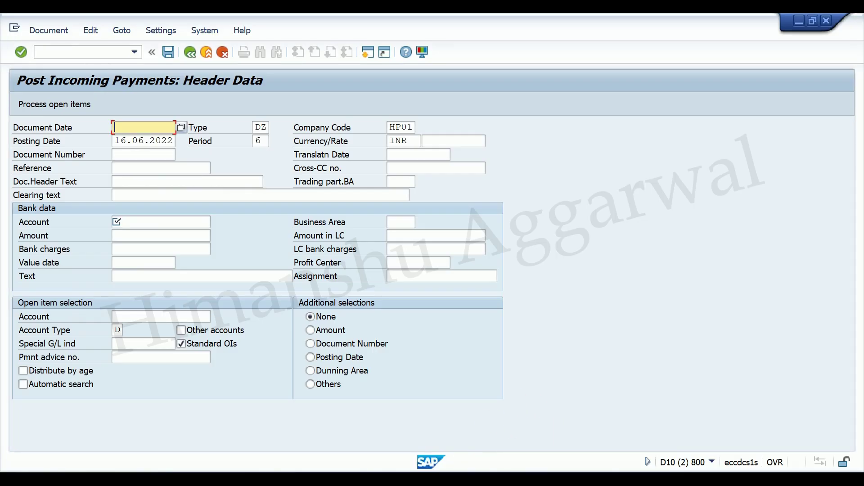
{"action": "left_click", "coordinate": [468, 440]}
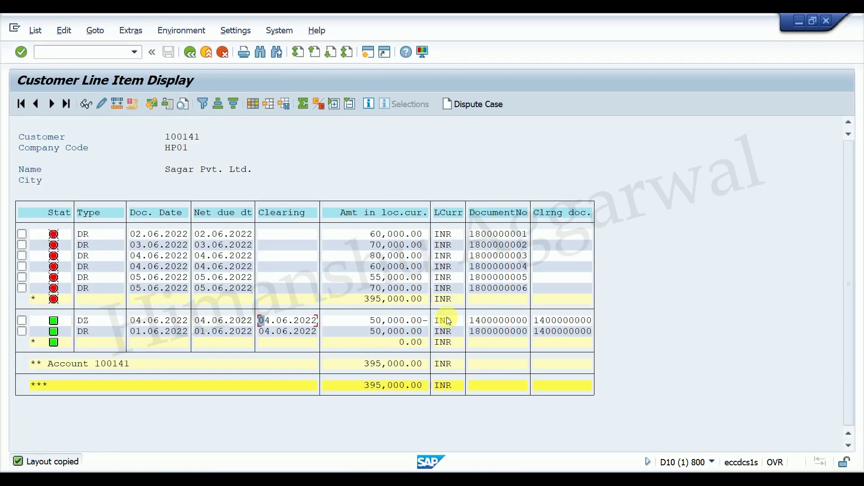
{"action": "mouse_move", "coordinate": [495, 470]}
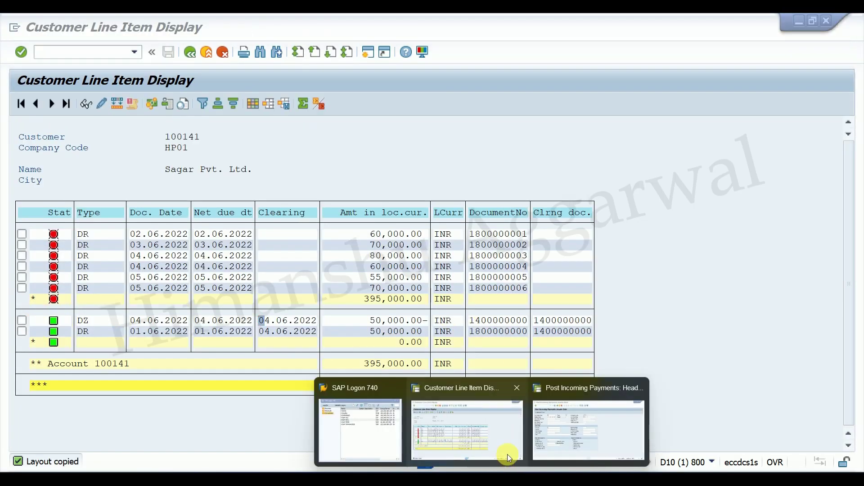
{"action": "left_click", "coordinate": [517, 429]}
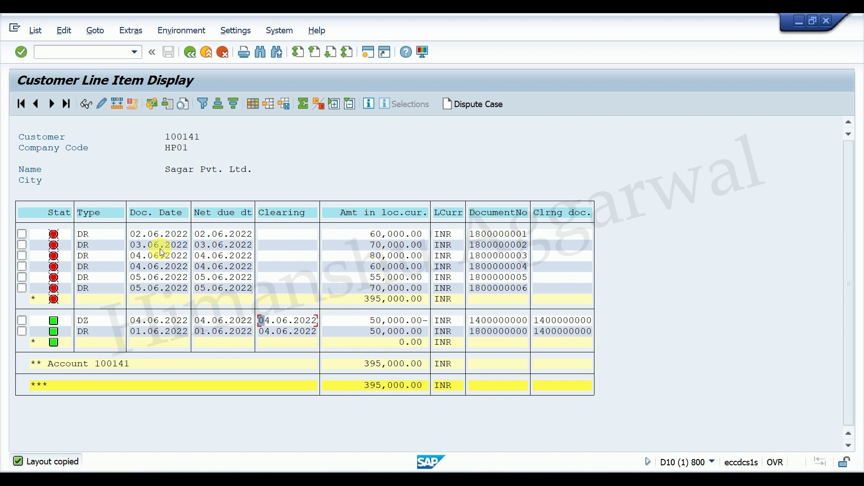
{"action": "left_click", "coordinate": [375, 258]}
{"action": "left_click", "coordinate": [370, 277]}
{"action": "left_click", "coordinate": [373, 256]}
{"action": "left_click", "coordinate": [374, 277]}
{"action": "left_click", "coordinate": [377, 256]}
In the incoming payment header, set the document and posting dates to 05.06.2022 and the header text to "Rec from Sagar Pvt. Ltd.".
{"action": "left_click", "coordinate": [513, 450]}
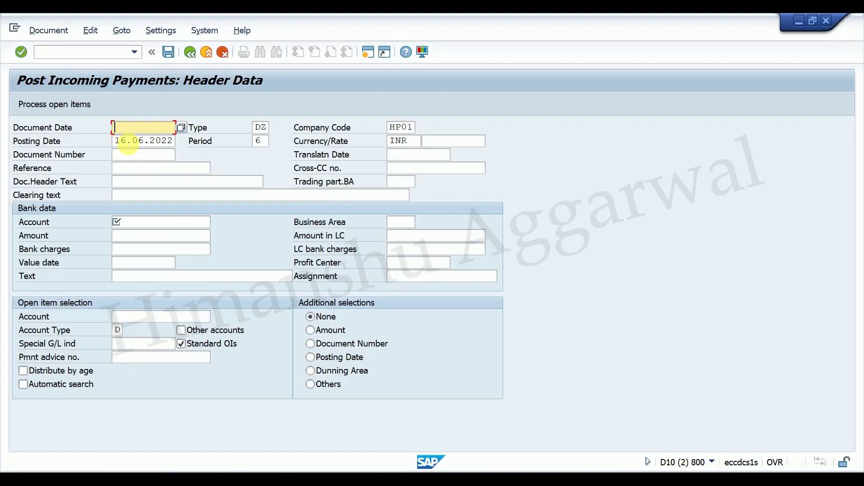
{"action": "left_click", "coordinate": [129, 130]}
{"action": "left_click", "coordinate": [124, 139]}
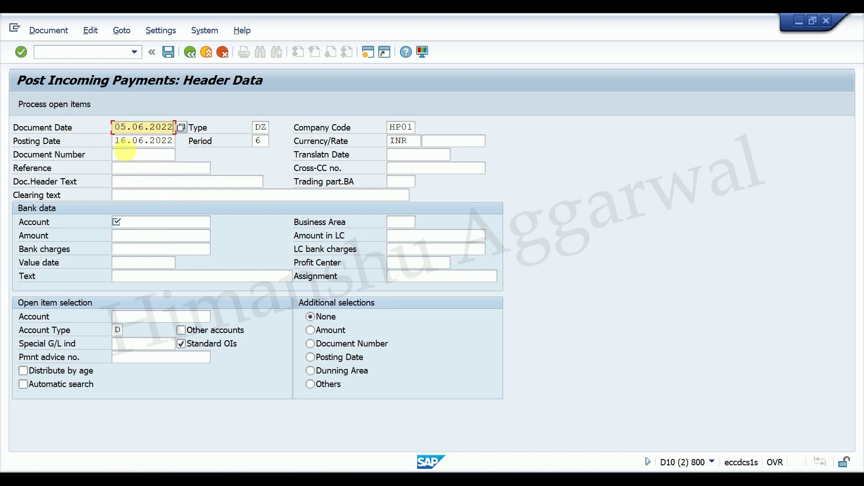
{"action": "left_click", "coordinate": [117, 141]}
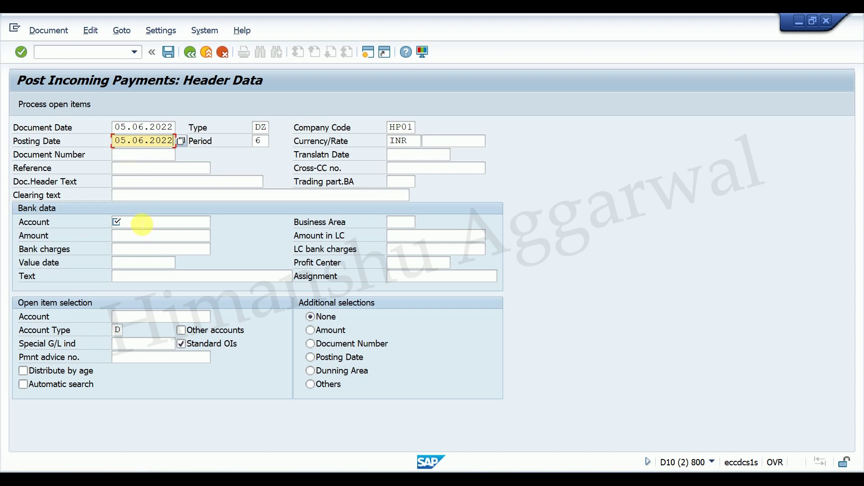
{"action": "left_click", "coordinate": [139, 222]}
{"action": "left_click", "coordinate": [149, 198]}
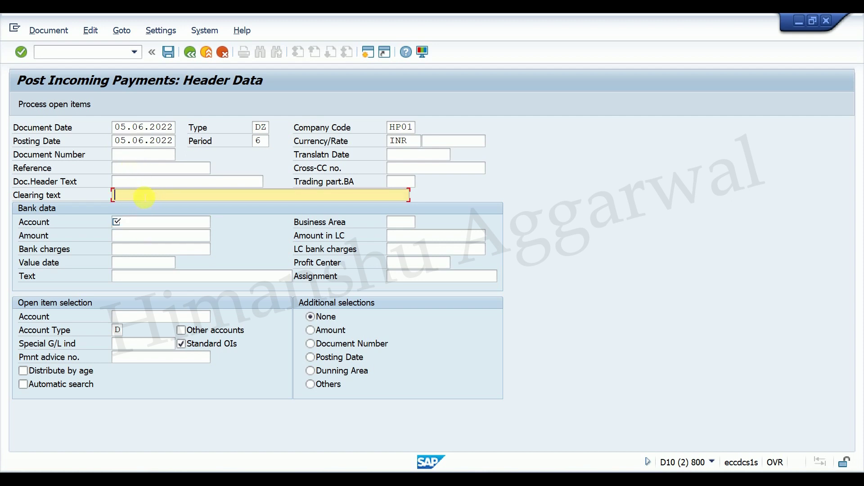
{"action": "left_click", "coordinate": [135, 181]}
{"action": "left_click", "coordinate": [136, 193]}
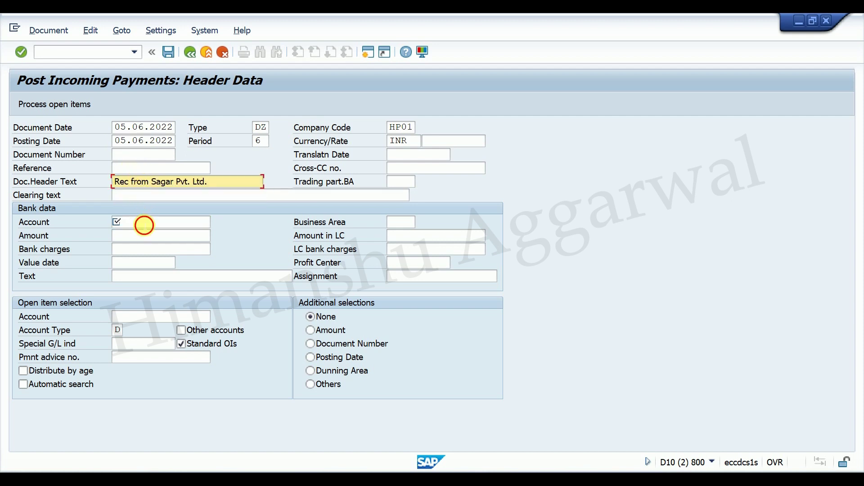
Fill in the bank data with the bank G/L account, amount 135000, value date 05.06.2022 and text "Rec from Sagar Pvt. Ltd.".
{"action": "left_click", "coordinate": [138, 222]}
{"action": "left_click", "coordinate": [139, 234]}
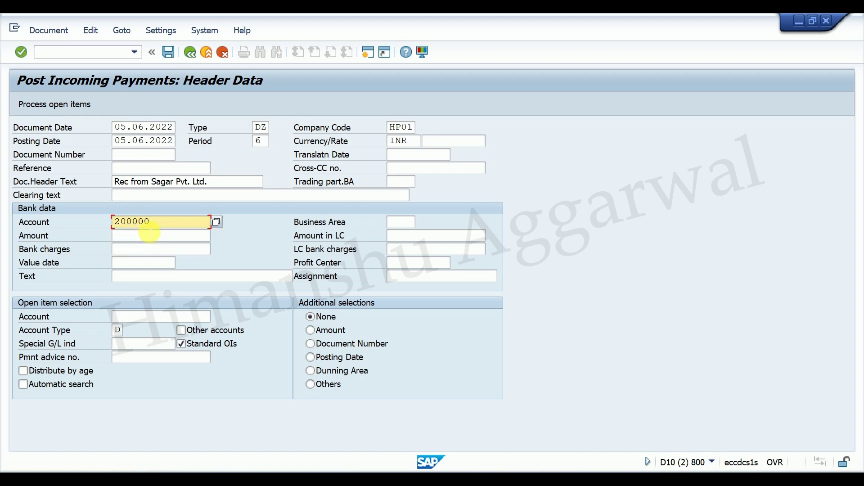
{"action": "left_click", "coordinate": [140, 240]}
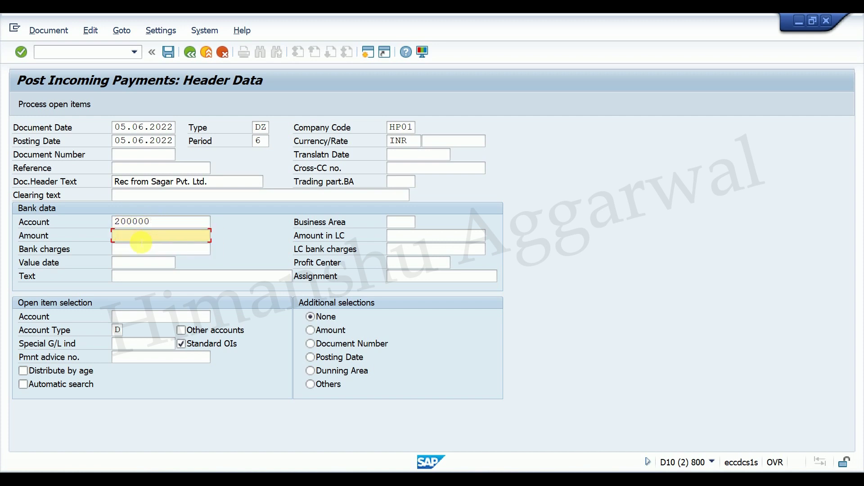
{"action": "type", "text": "135000"}
{"action": "left_click", "coordinate": [138, 276]}
{"action": "left_click", "coordinate": [135, 290]}
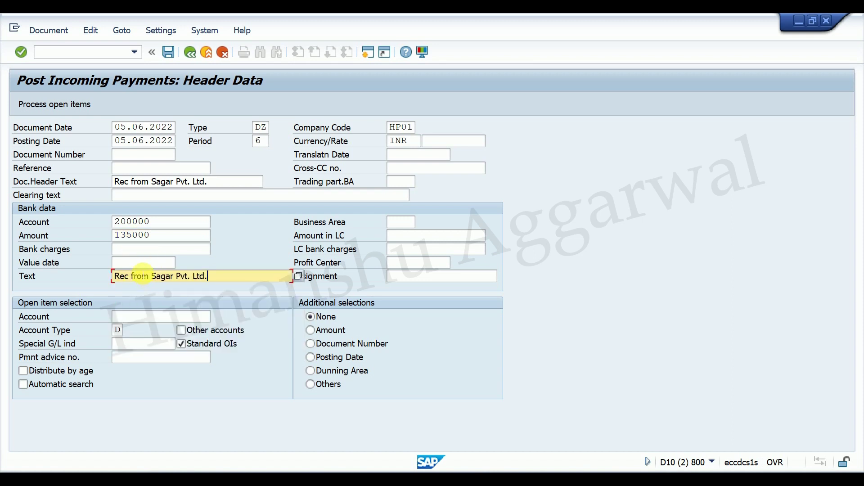
{"action": "left_click", "coordinate": [138, 262]}
{"action": "left_click", "coordinate": [136, 276]}
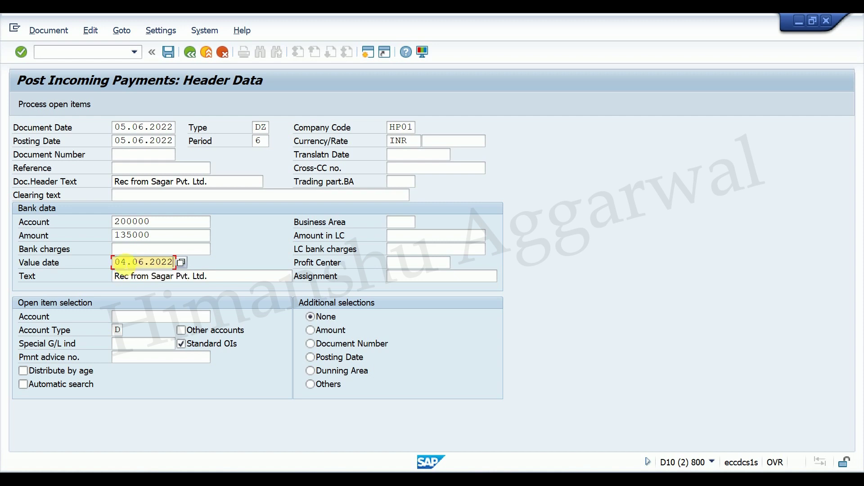
{"action": "type", "text": "5"}
Check the open items against the Excel receipts, and duplicate the last receipt, row 35, into row 36 of the bank table.
{"action": "left_click", "coordinate": [140, 318]}
{"action": "left_click", "coordinate": [638, 480]}
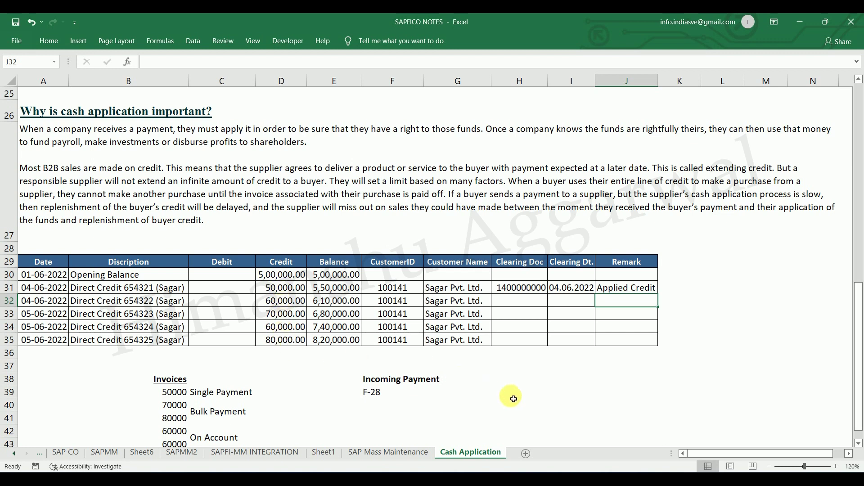
{"action": "left_click", "coordinate": [635, 482]}
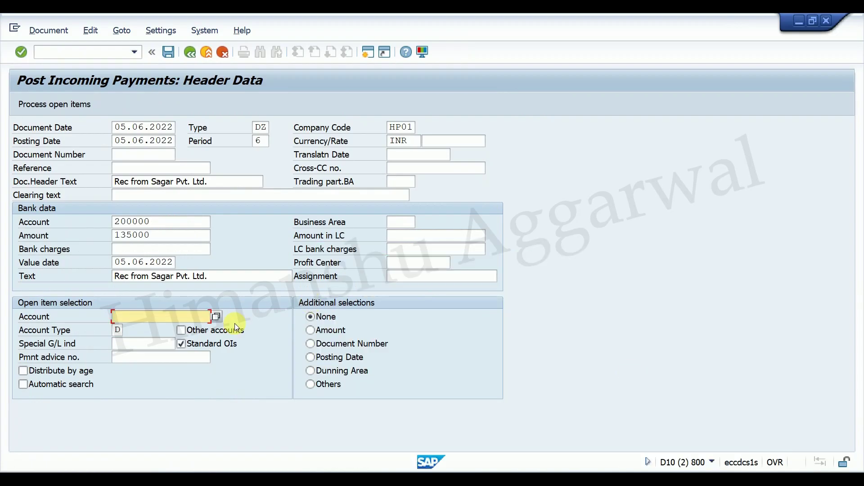
{"action": "left_click", "coordinate": [450, 435]}
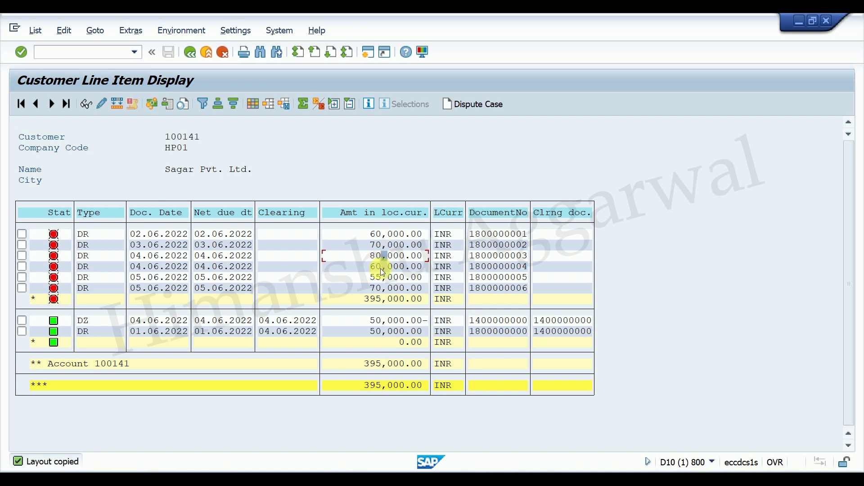
{"action": "left_click", "coordinate": [622, 480]}
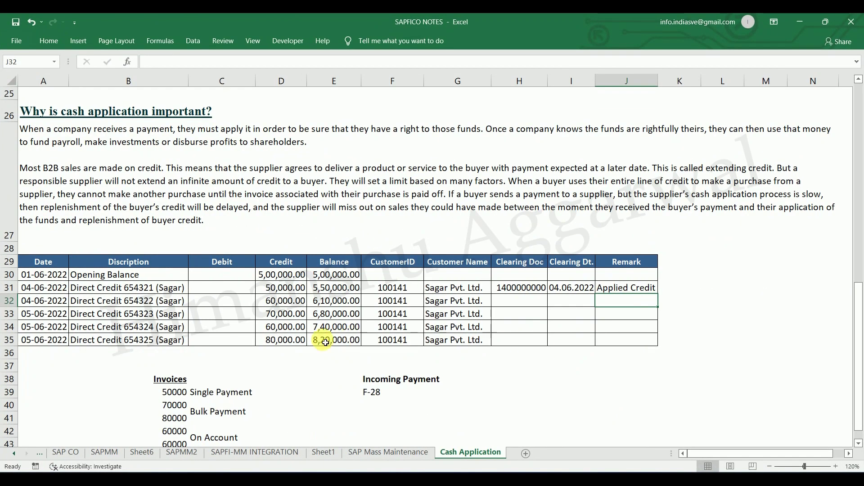
{"action": "left_click", "coordinate": [272, 354]}
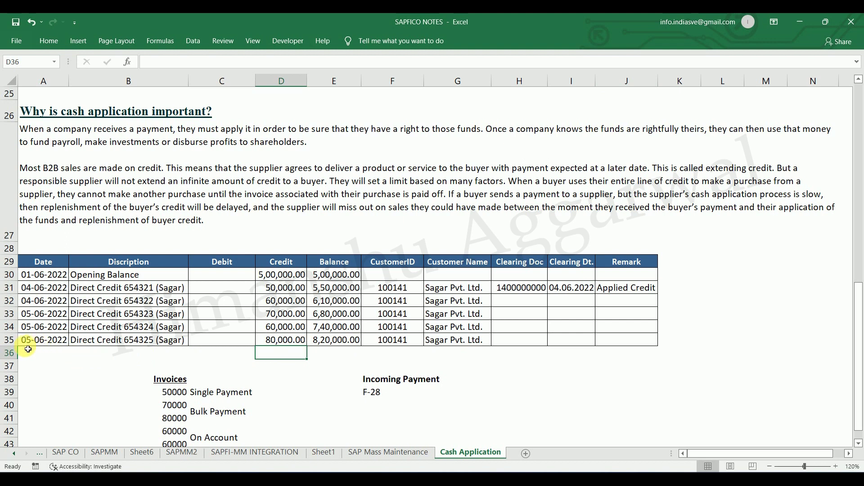
{"action": "left_click_drag", "start_coordinate": [33, 353], "coordinate": [635, 349]}
{"action": "key", "text": "ctrl+d"}
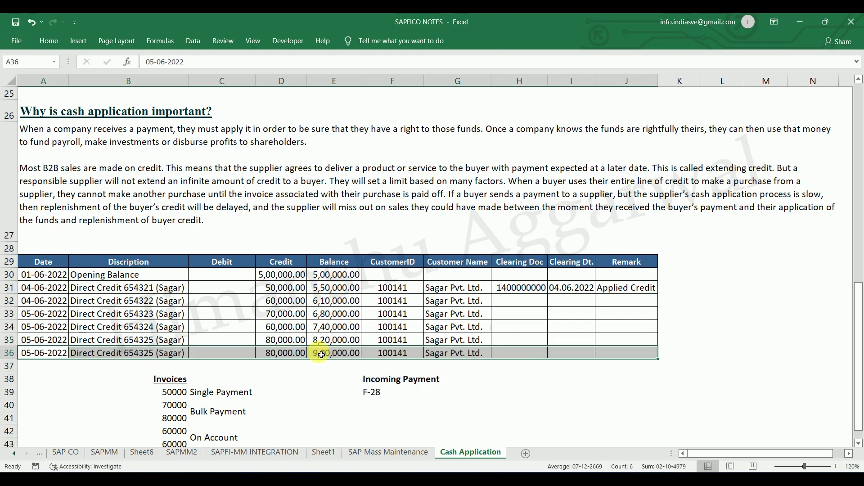
Set the new receipt's credit in D36 to 55000 and its description in B36 to "Direct Credit 654326 (Sagar)".
{"action": "left_click", "coordinate": [290, 353]}
{"action": "type", "text": "55,"}
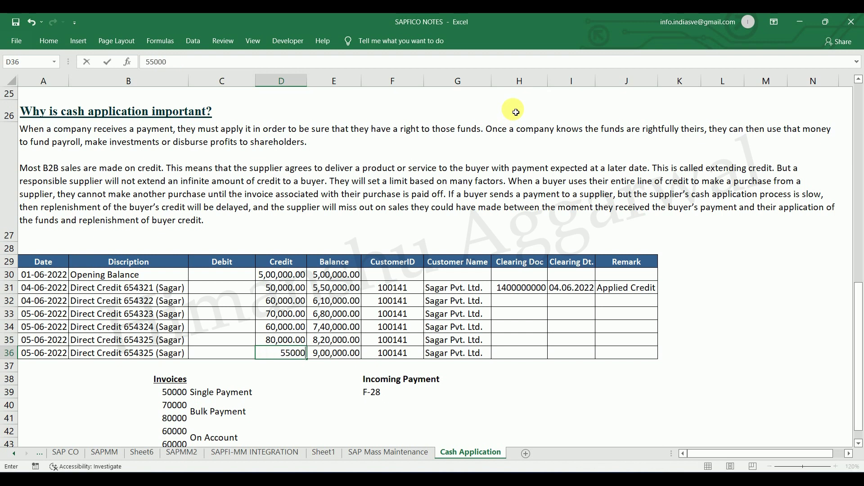
{"action": "type", "text": "000"}
{"action": "key", "text": "Return"}
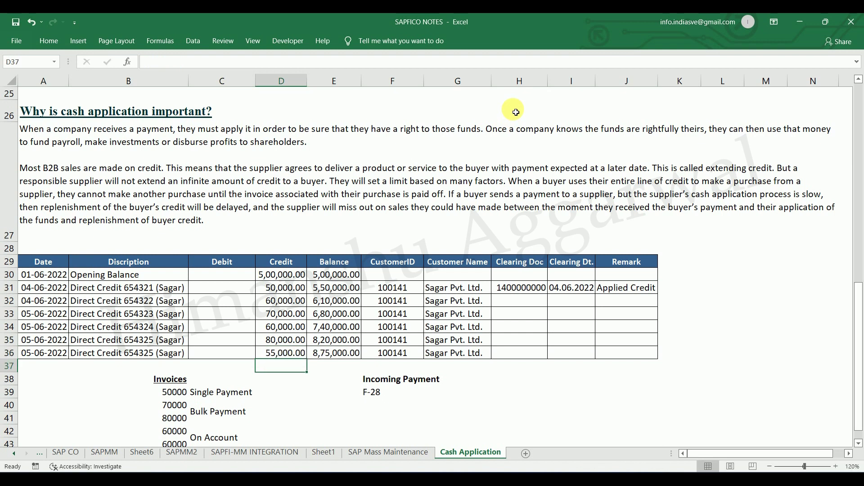
{"action": "double_click", "coordinate": [158, 357]}
{"action": "key", "text": "BackSpace"}
{"action": "type", "text": "6"}
{"action": "key", "text": "Return"}
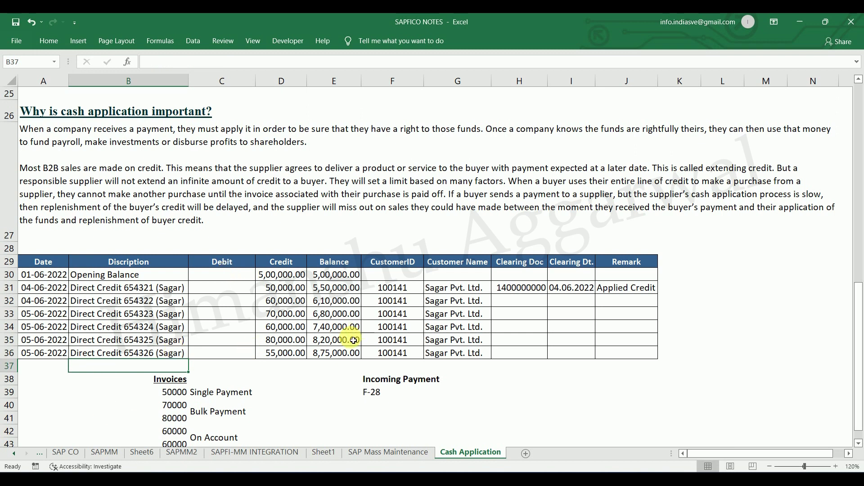
Enter the customer's account number for open item selection in the SAP incoming payment and bring up the open items for processing.
{"action": "left_click", "coordinate": [288, 357]}
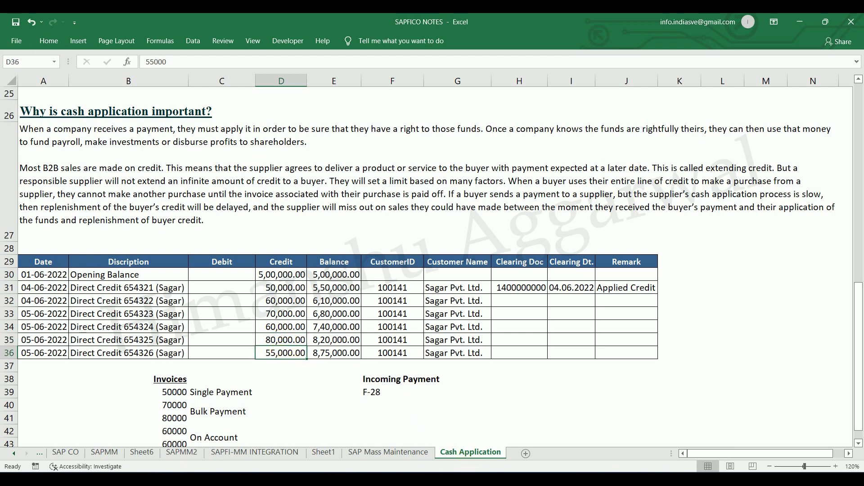
{"action": "mouse_move", "coordinate": [520, 449]}
{"action": "left_click", "coordinate": [484, 438]}
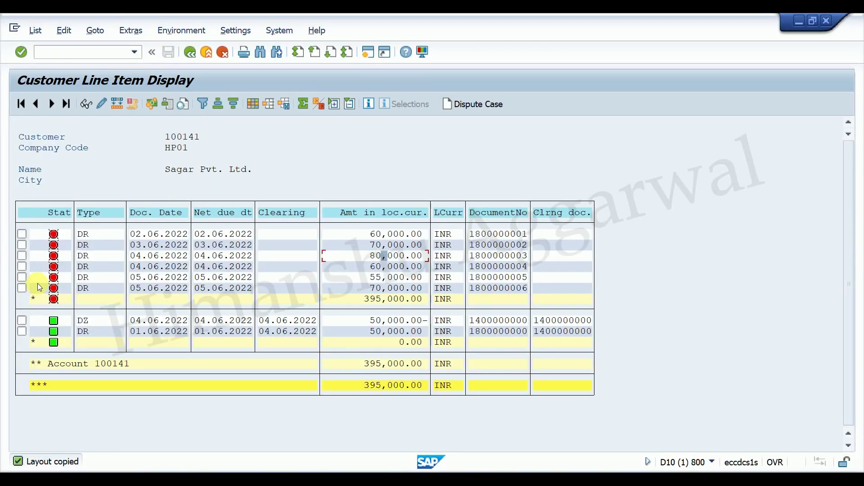
{"action": "key", "text": "alt+Tab"}
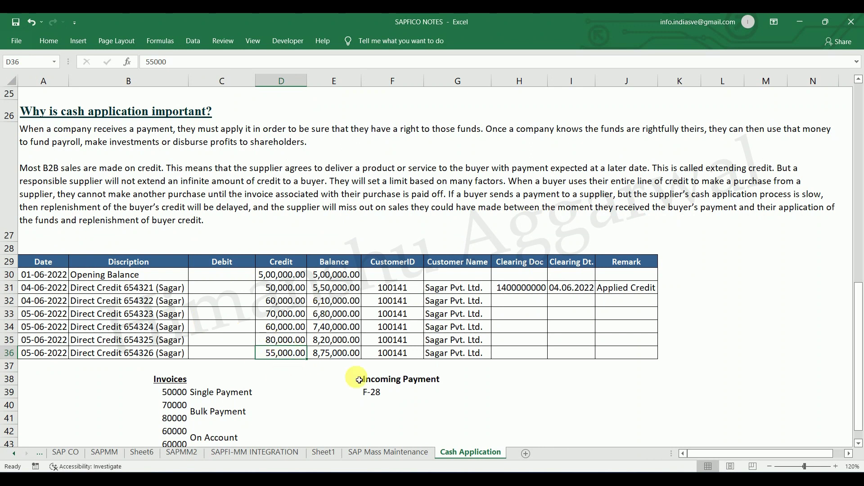
{"action": "left_click", "coordinate": [484, 478]}
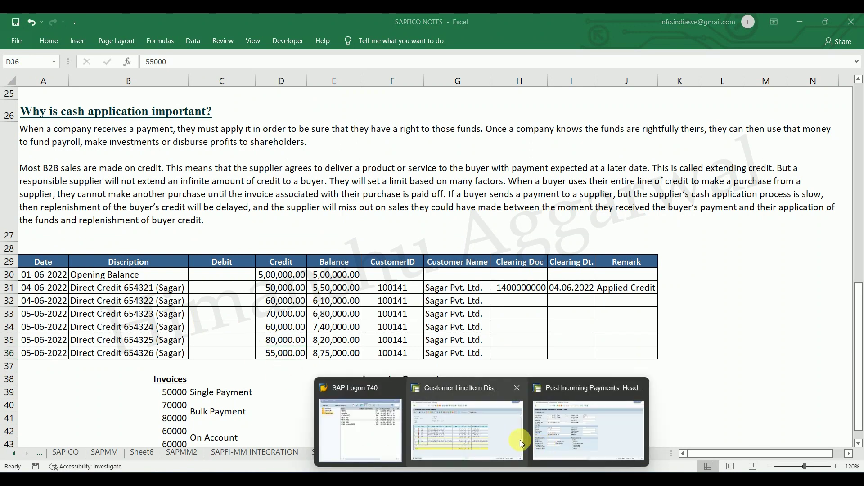
{"action": "left_click", "coordinate": [538, 448]}
{"action": "type", "text": "100141"}
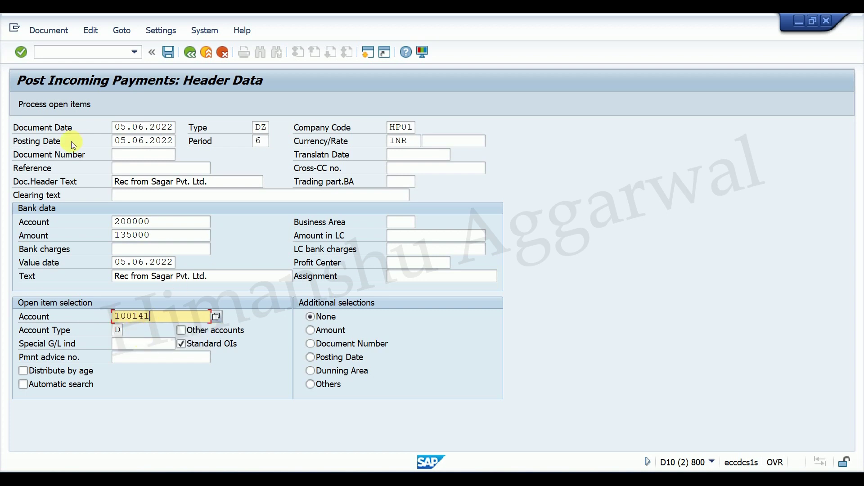
{"action": "left_click", "coordinate": [47, 106]}
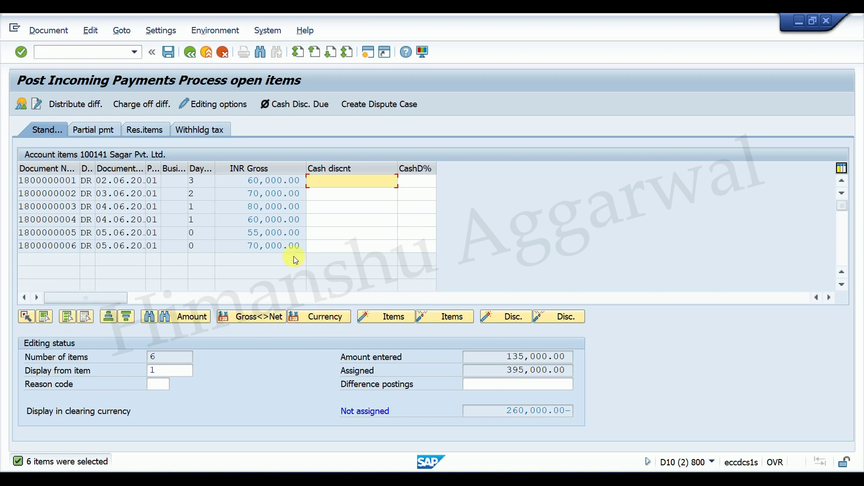
{"action": "left_click", "coordinate": [273, 232]}
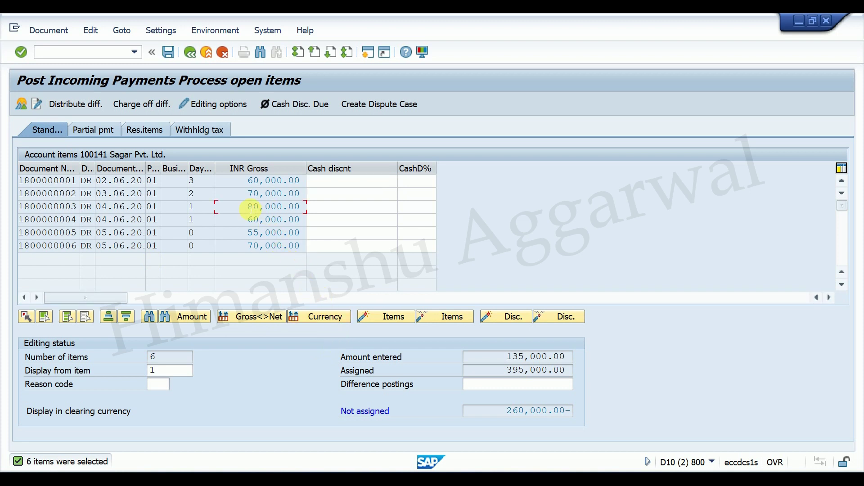
Assign only the 80,000 and 55,000 invoices to the 135,000 payment and post it.
{"action": "left_click", "coordinate": [440, 323]}
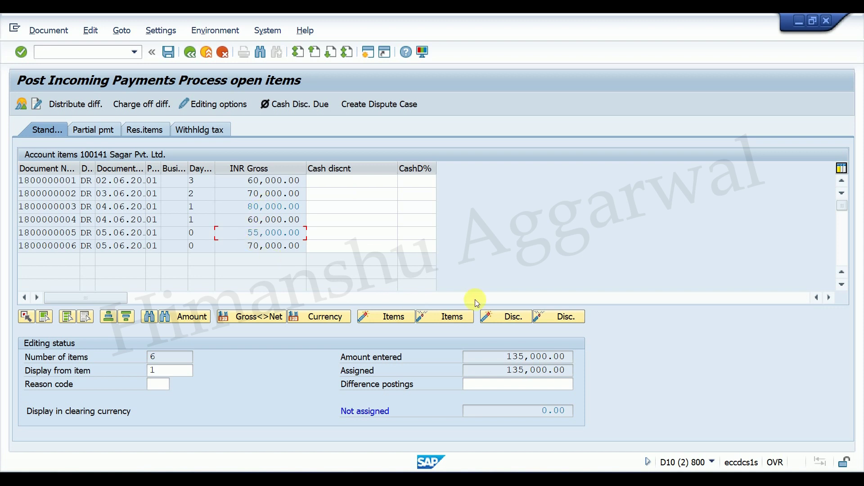
{"action": "left_click", "coordinate": [169, 53]}
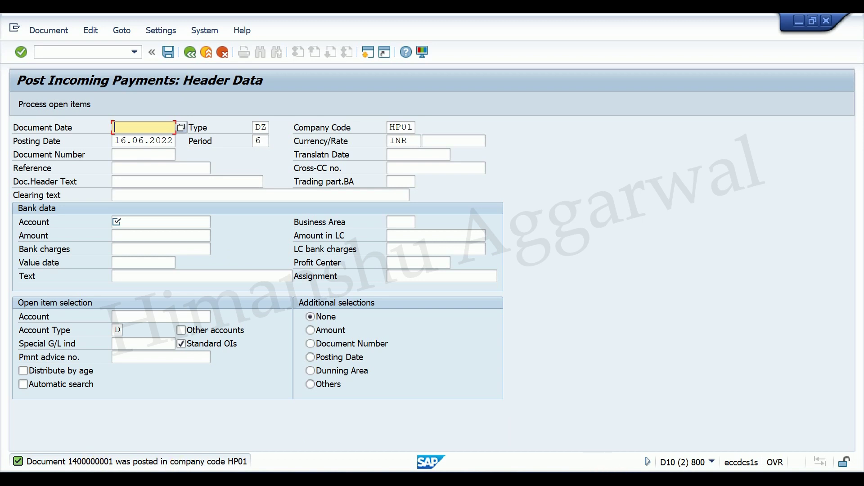
Rerun the customer line item display and examine the cleared payments and invoices.
{"action": "left_click", "coordinate": [481, 479]}
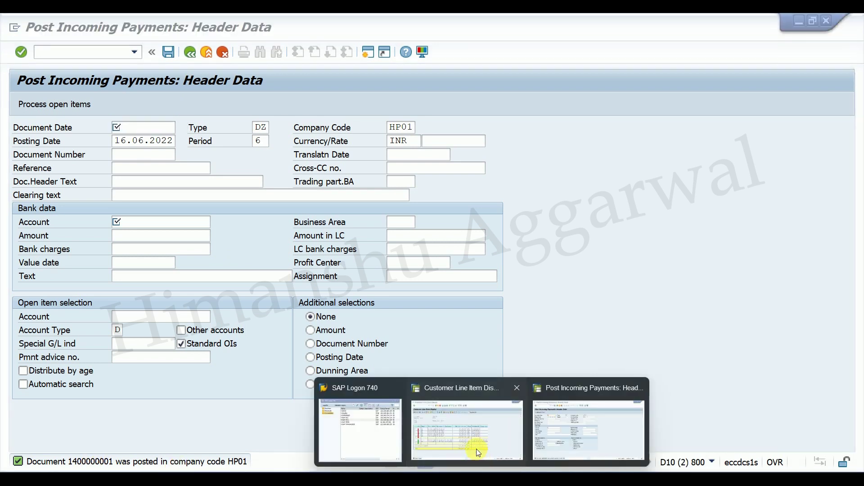
{"action": "left_click", "coordinate": [468, 432]}
{"action": "left_click", "coordinate": [189, 53]}
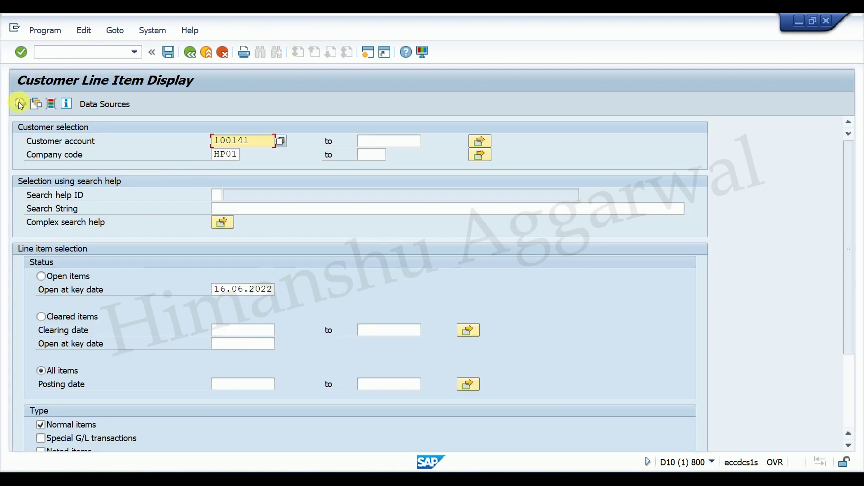
{"action": "left_click", "coordinate": [20, 103]}
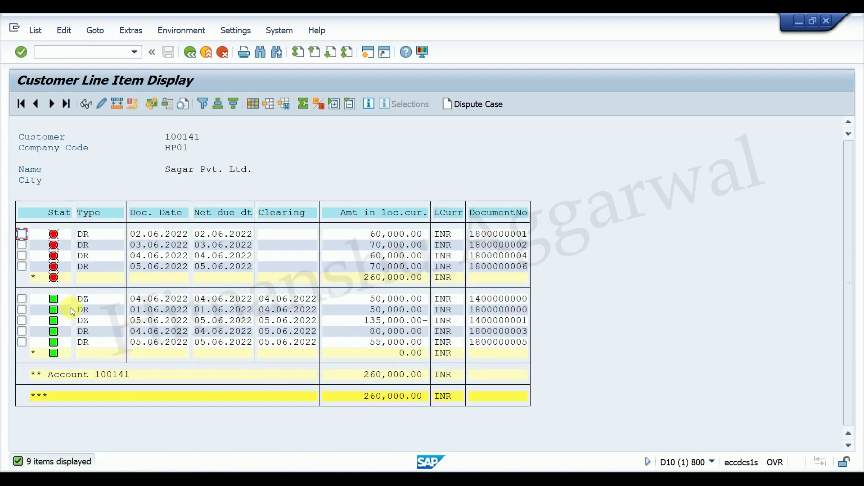
{"action": "left_click", "coordinate": [390, 342]}
{"action": "left_click", "coordinate": [99, 299]}
{"action": "left_click", "coordinate": [90, 321]}
Copy the document number of the 135,000 DZ payment into Clearing Doc cell H35 of the Excel bank table.
{"action": "left_click_drag", "start_coordinate": [475, 321], "coordinate": [512, 324]}
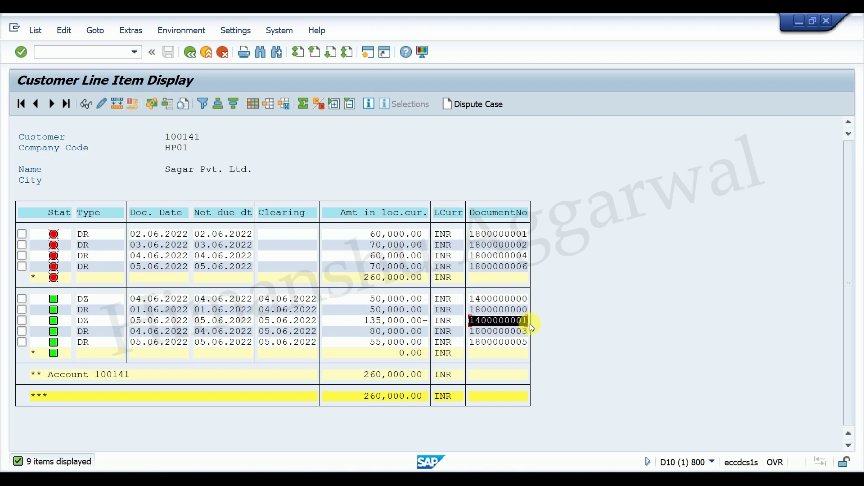
{"action": "key", "text": "ctrl+c"}
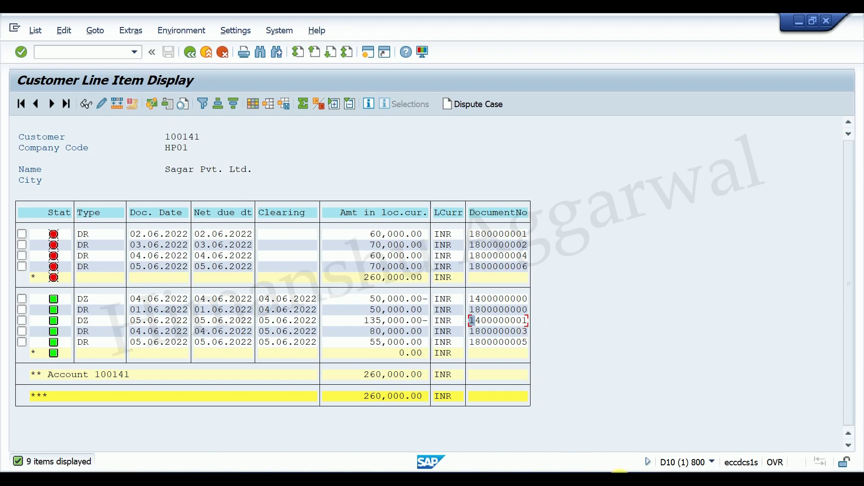
{"action": "mouse_move", "coordinate": [617, 476]}
{"action": "left_click", "coordinate": [601, 459]}
{"action": "left_click", "coordinate": [538, 343]}
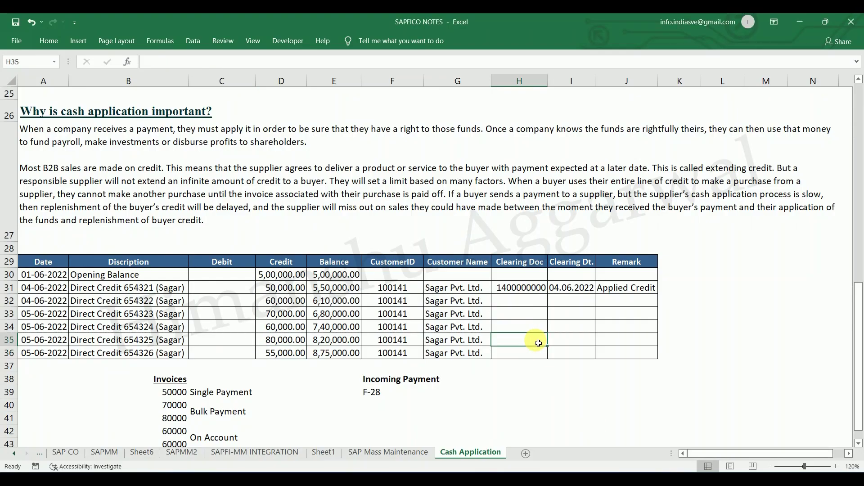
{"action": "key", "text": "ctrl+v"}
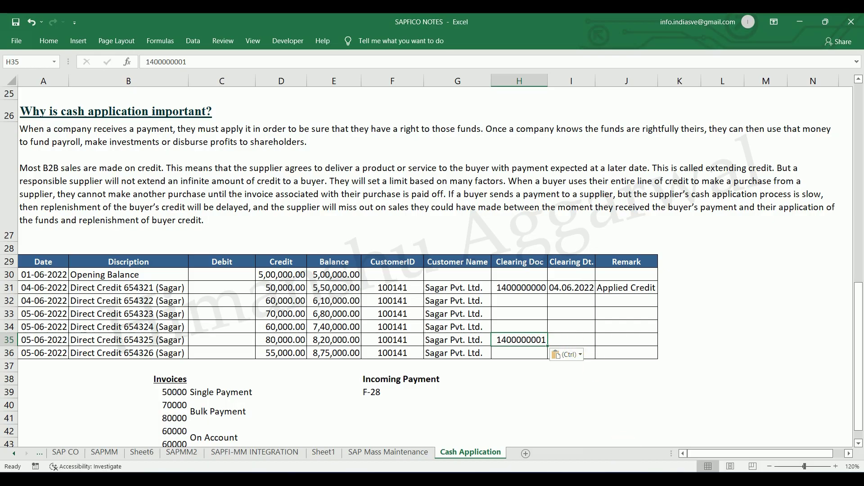
Copy the 135,000 payment's clearing date, 05.06.2022, from SAP into Clearing Dt. cell I35 in Excel.
{"action": "key", "text": "alt+Tab"}
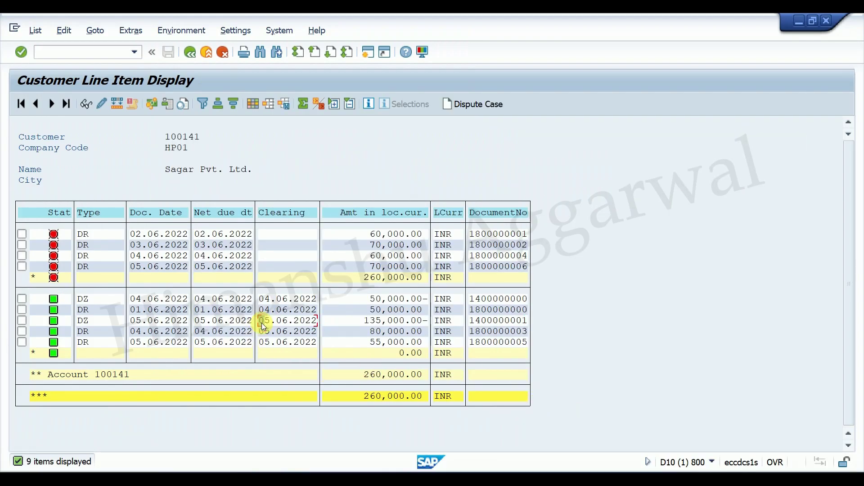
{"action": "left_click_drag", "start_coordinate": [261, 323], "coordinate": [325, 321]}
{"action": "key", "text": "ctrl+c"}
{"action": "key", "text": "alt+Tab"}
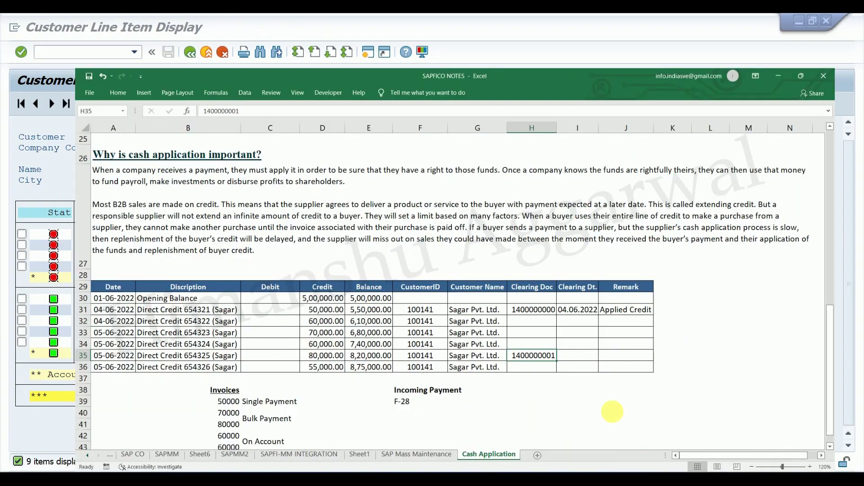
{"action": "left_click", "coordinate": [570, 340]}
{"action": "key", "text": "ctrl+v"}
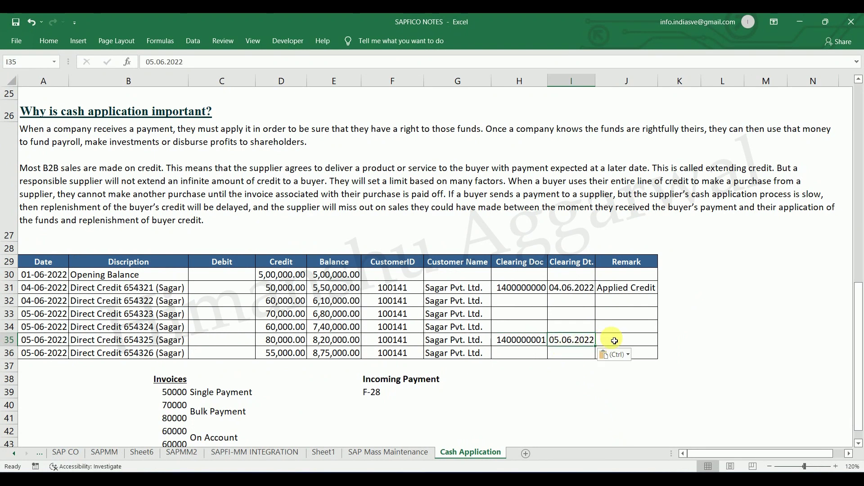
Copy the remark "Applied Credit" from J31 into J35.
{"action": "left_click", "coordinate": [614, 288]}
{"action": "key", "text": "ctrl+c"}
{"action": "key", "text": "Down"}
{"action": "key", "text": "Down"}
{"action": "key", "text": "Down"}
{"action": "key", "text": "Down"}
{"action": "key", "text": "Return"}
Fill H36:J36 with the clearing document, clearing date and remark from the row above.
{"action": "key", "text": "Down"}
{"action": "key", "text": "Left"}
{"action": "key", "text": "Left"}
{"action": "key", "text": "shift+Right"}
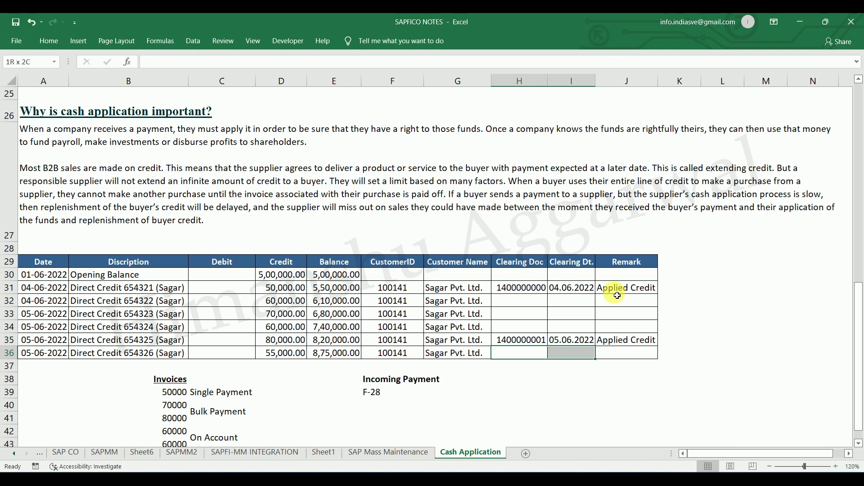
{"action": "key", "text": "shift+Right"}
{"action": "key", "text": "ctrl+d"}
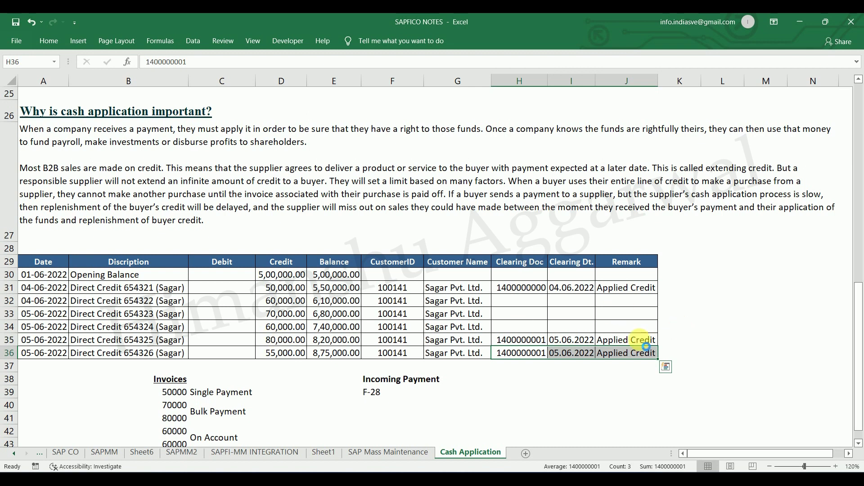
{"action": "left_click", "coordinate": [503, 340]}
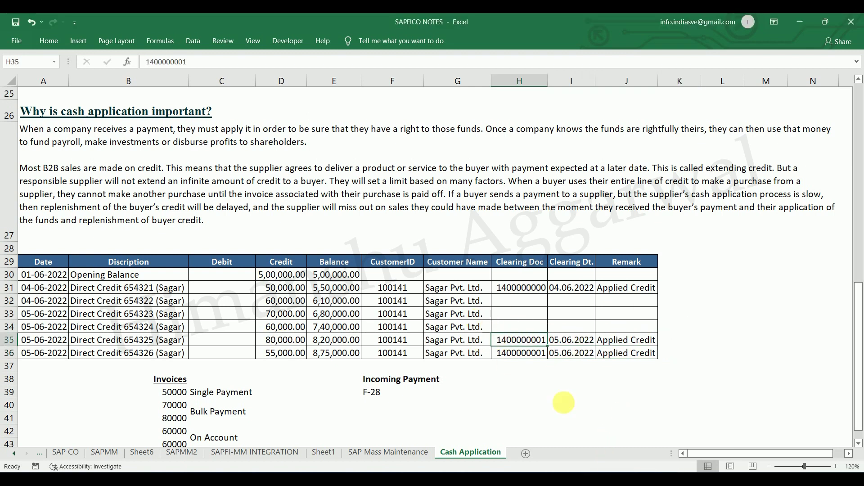
Switch back to the SAP incoming payment header and set the document date and posting date to 05.06.2022.
{"action": "mouse_move", "coordinate": [482, 478]}
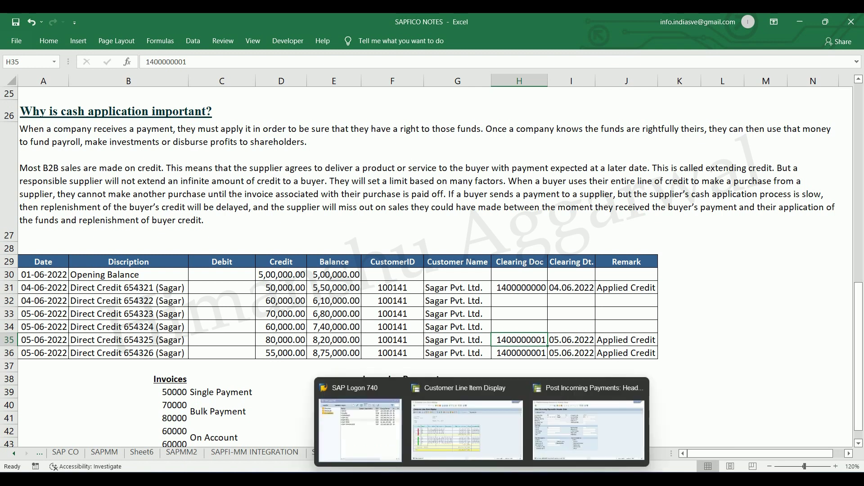
{"action": "left_click", "coordinate": [519, 438]}
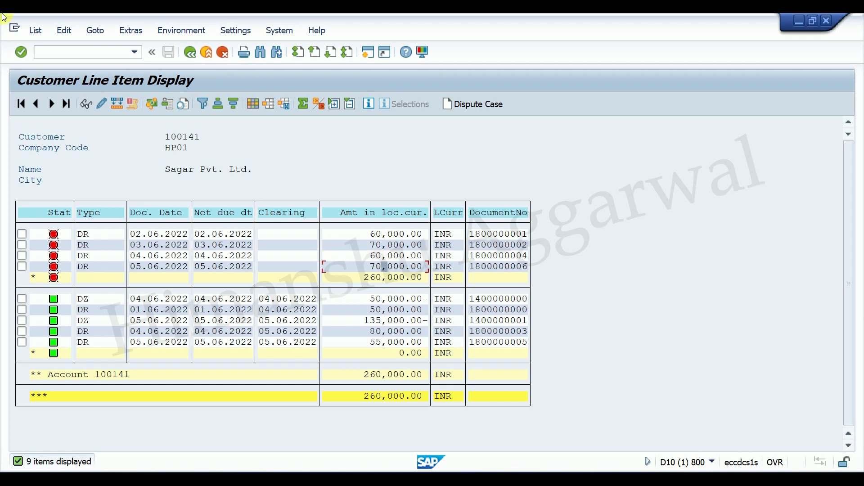
{"action": "mouse_move", "coordinate": [482, 478]}
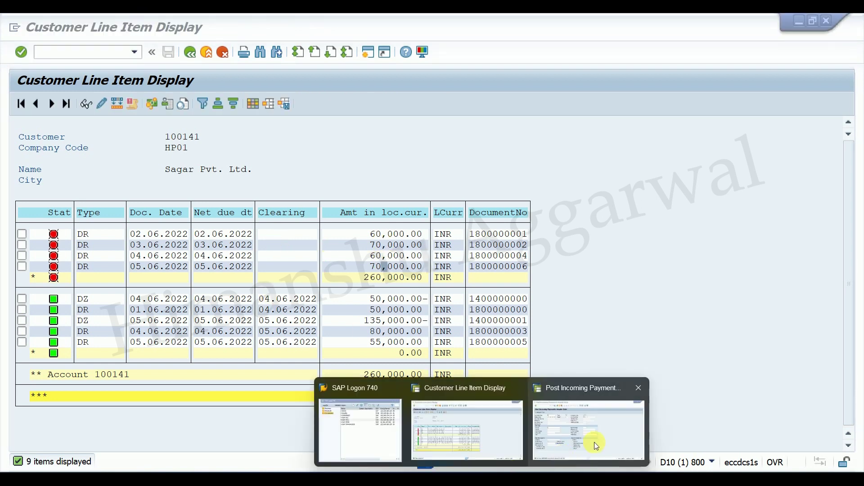
{"action": "left_click", "coordinate": [596, 442]}
{"action": "left_click", "coordinate": [144, 128]}
{"action": "left_click", "coordinate": [131, 140]}
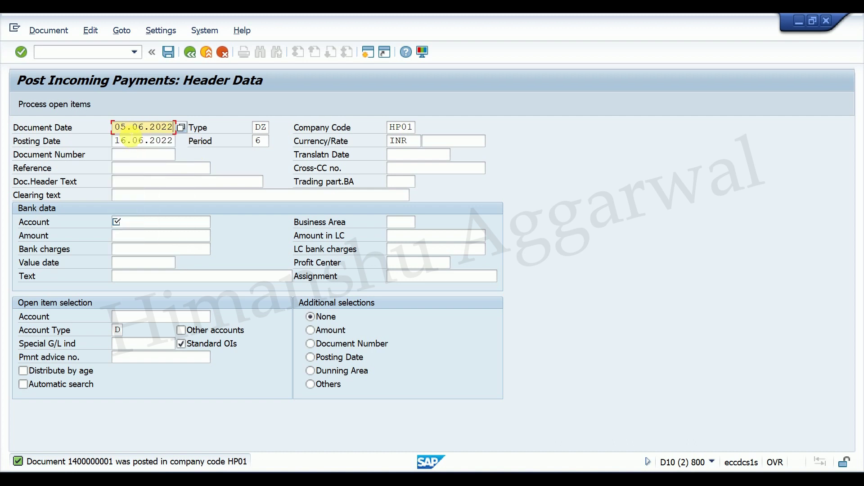
{"action": "left_click_drag", "start_coordinate": [115, 127], "coordinate": [195, 128]}
{"action": "key", "text": "ctrl+c"}
{"action": "left_click", "coordinate": [116, 142]}
{"action": "key", "text": "ctrl+v"}
Set the document header text and bank text to "Rec from Sagar Pvt. Ltd.", and enter the bank G/L account and amount 60000.
{"action": "left_click", "coordinate": [142, 181]}
{"action": "type", "text": "R"}
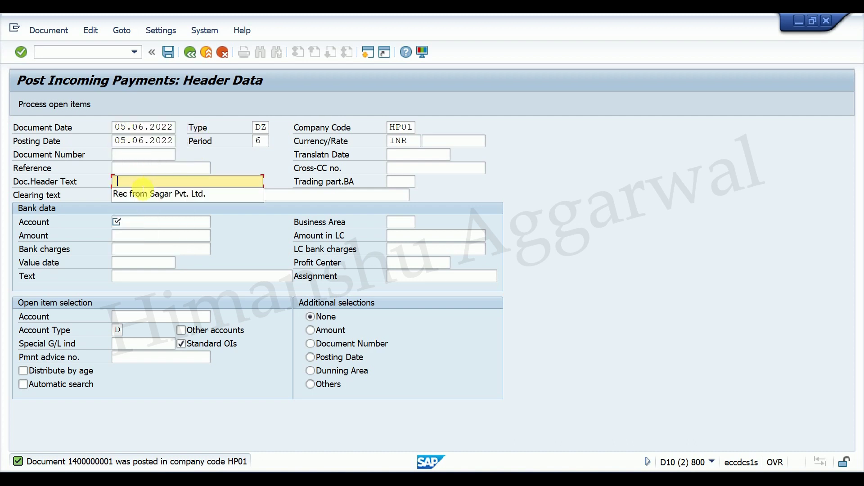
{"action": "left_click", "coordinate": [142, 195]}
{"action": "left_click", "coordinate": [141, 222]}
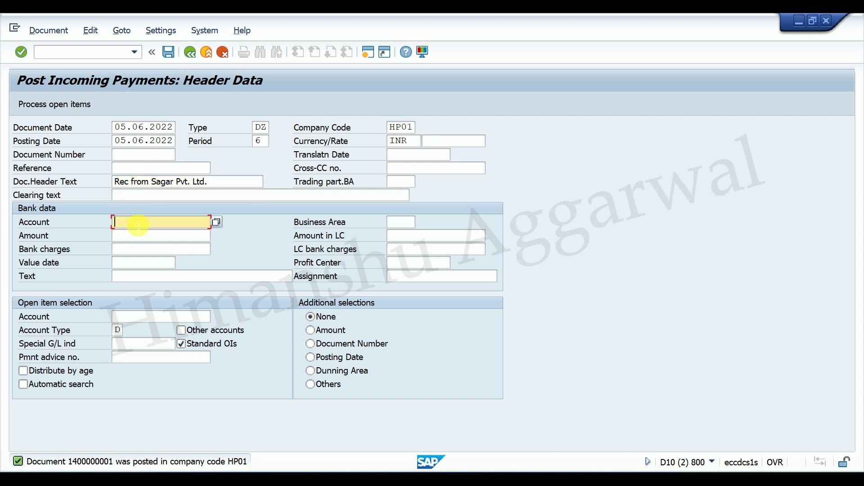
{"action": "left_click", "coordinate": [138, 234]}
{"action": "key", "text": "Tab"}
{"action": "type", "text": "60000"}
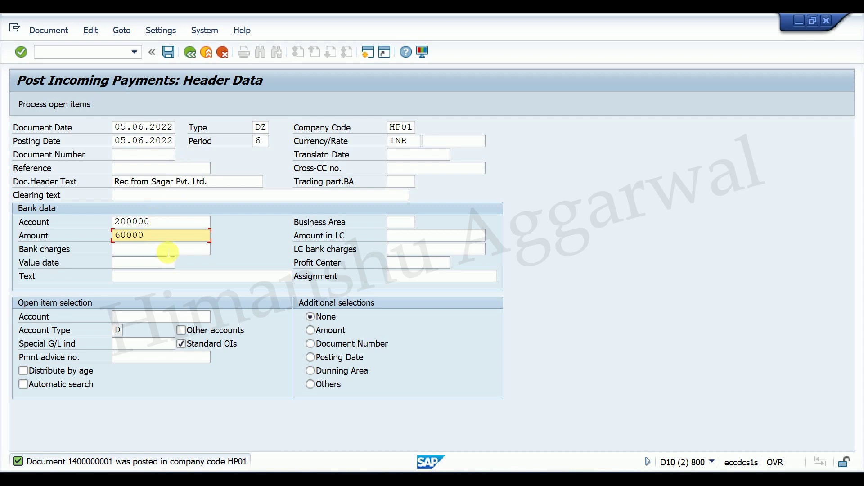
{"action": "left_click", "coordinate": [139, 275]}
{"action": "left_click", "coordinate": [143, 287]}
Enter the customer's account number and the value date, and bring up the open items for processing.
{"action": "left_click", "coordinate": [144, 317]}
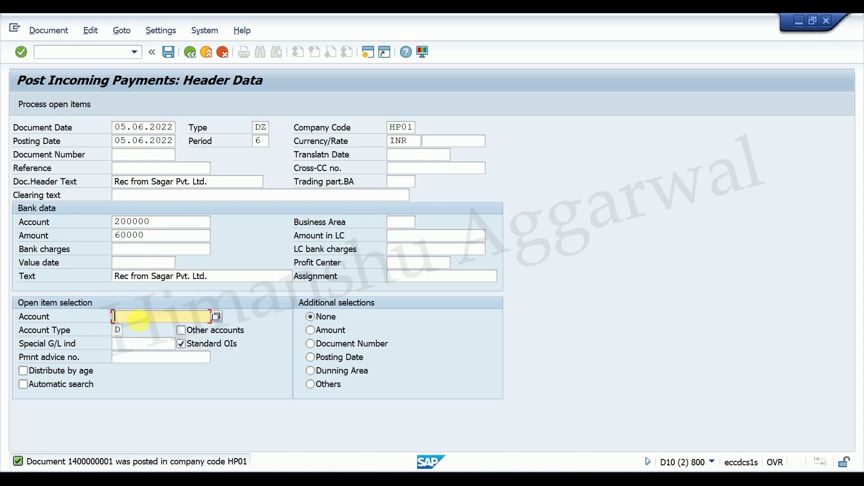
{"action": "left_click", "coordinate": [140, 326]}
{"action": "left_click", "coordinate": [45, 104]}
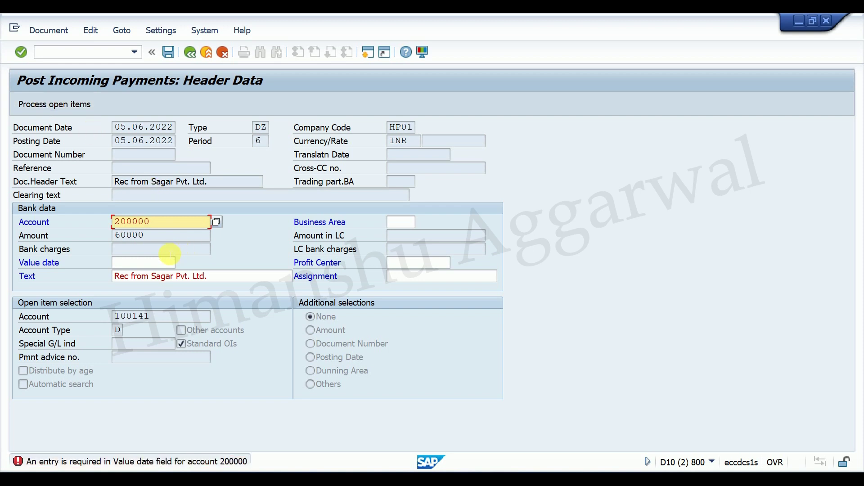
{"action": "left_click", "coordinate": [144, 262]}
{"action": "left_click", "coordinate": [144, 273]}
{"action": "left_click", "coordinate": [47, 103]}
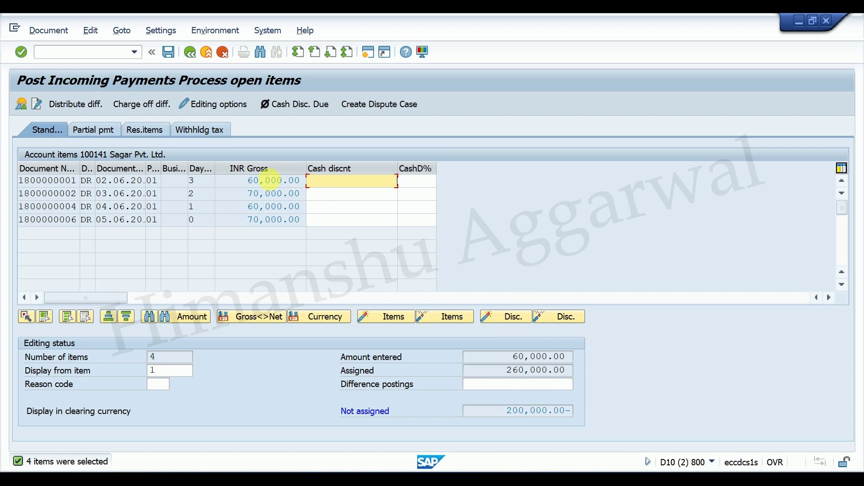
Compare the customer's open invoices with the Excel receipts, the line item display and the payment's assigned amounts.
{"action": "left_click", "coordinate": [267, 180]}
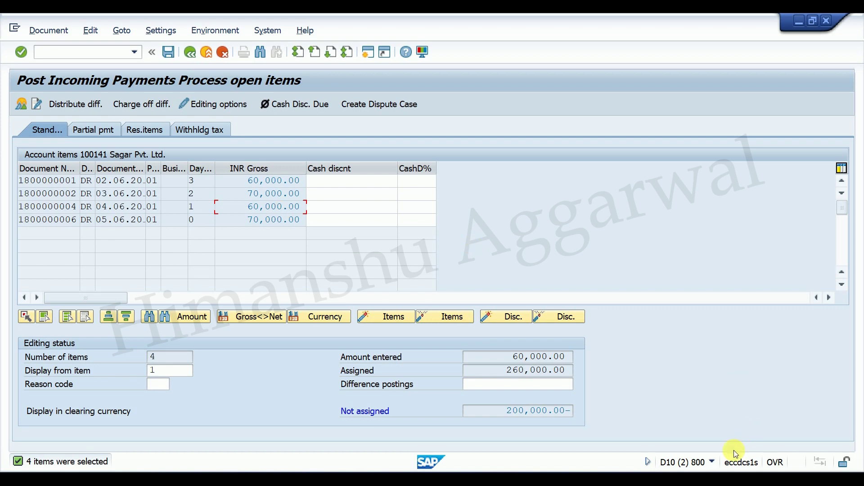
{"action": "key", "text": "alt+Tab"}
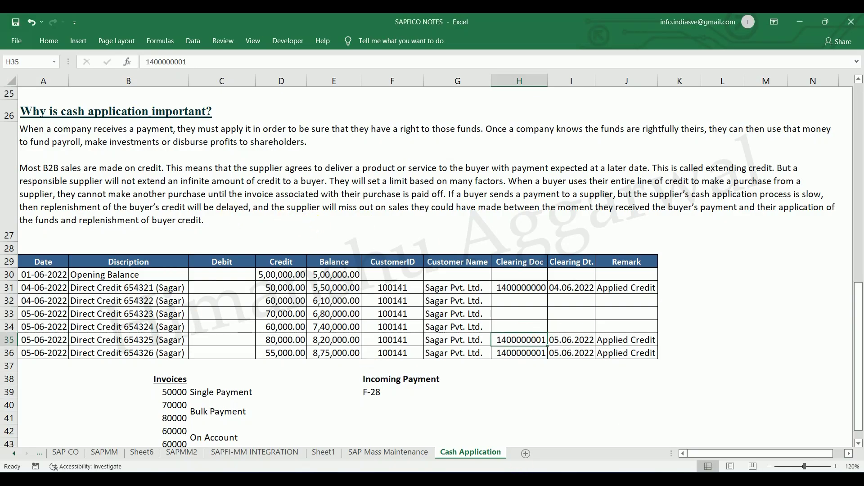
{"action": "left_click", "coordinate": [481, 479]}
{"action": "left_click", "coordinate": [511, 438]}
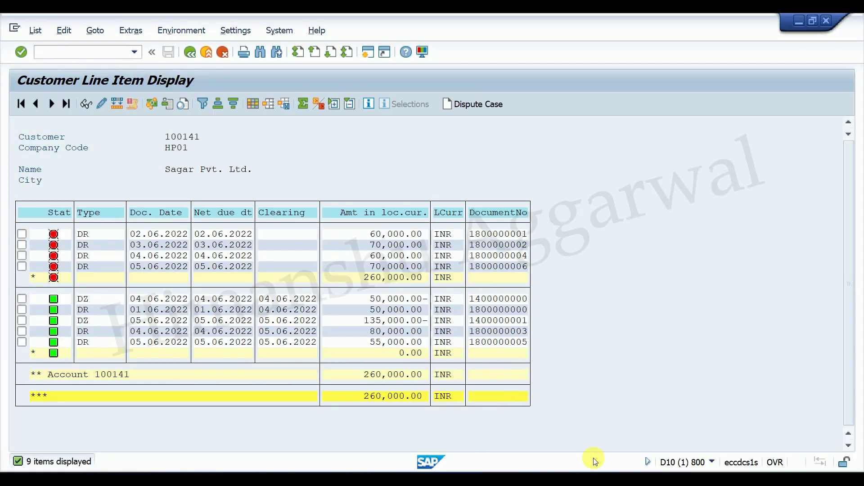
{"action": "left_click", "coordinate": [564, 435]}
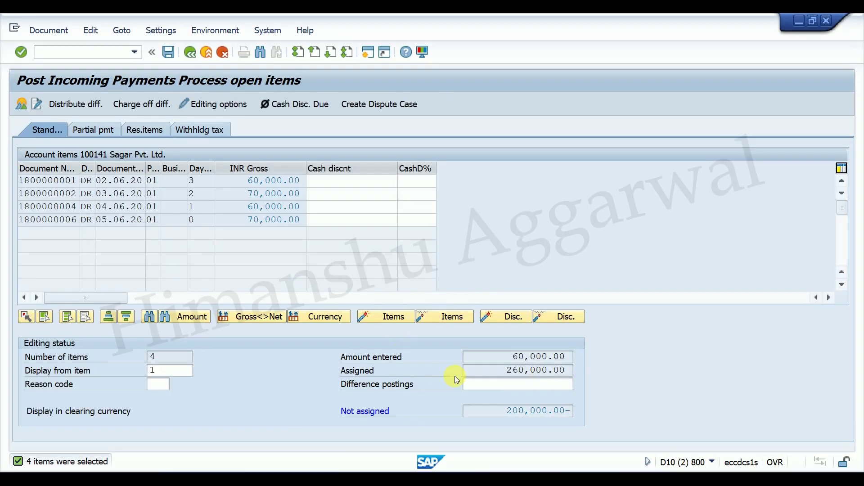
{"action": "left_click", "coordinate": [522, 385]}
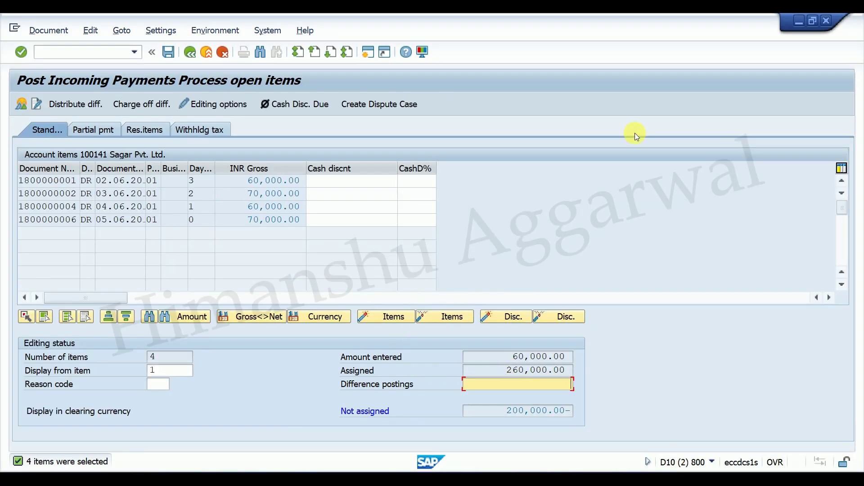
Deactivate all of the customer's open invoices in the 60,000 payment.
{"action": "double_click", "coordinate": [272, 193]}
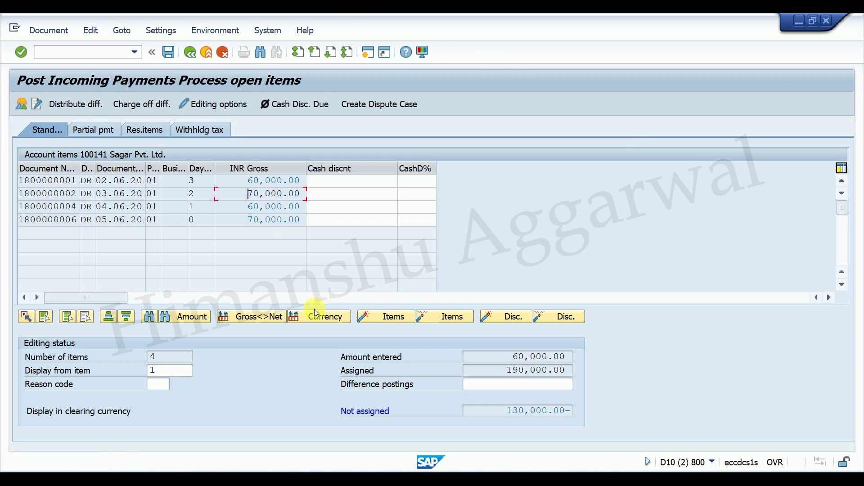
{"action": "left_click", "coordinate": [64, 318]}
{"action": "left_click", "coordinate": [433, 318]}
Enter the full 60,000 as a difference posting to keep it on account, and post the payment.
{"action": "left_click", "coordinate": [554, 386]}
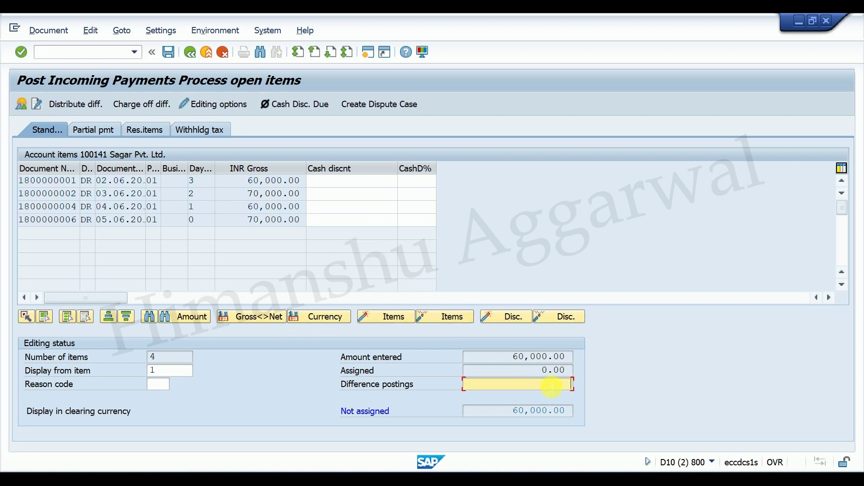
{"action": "key", "text": "Return"}
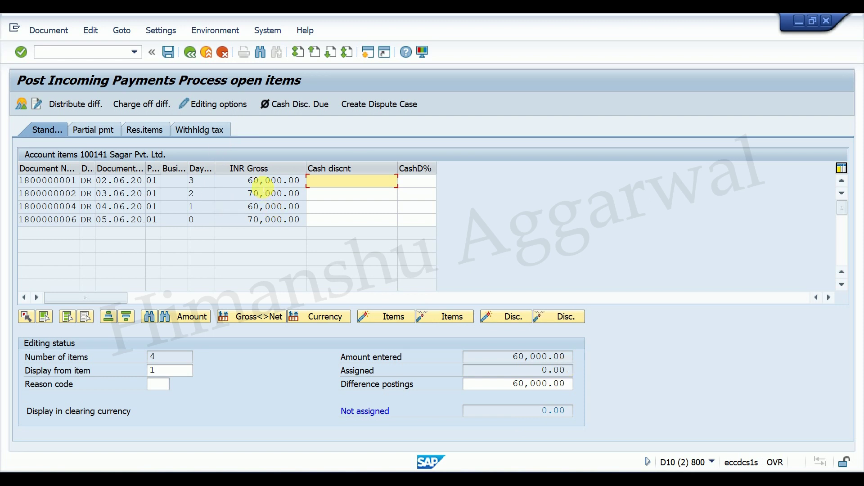
{"action": "left_click", "coordinate": [261, 181]}
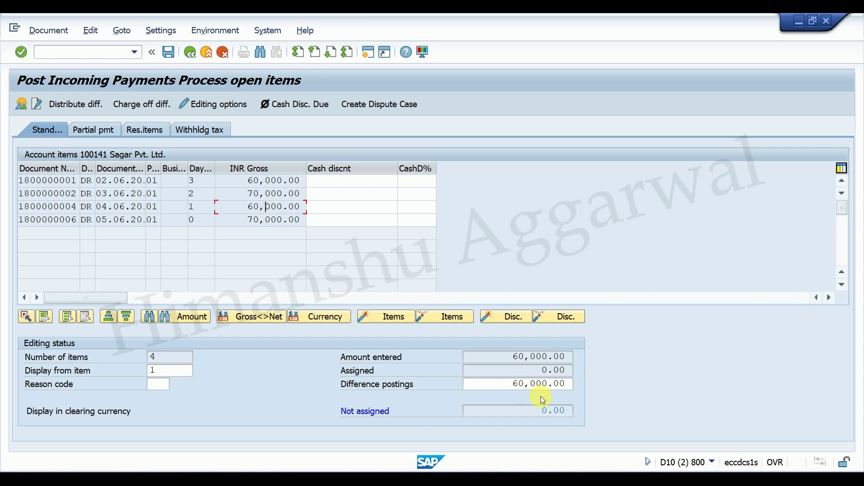
{"action": "left_click", "coordinate": [169, 52]}
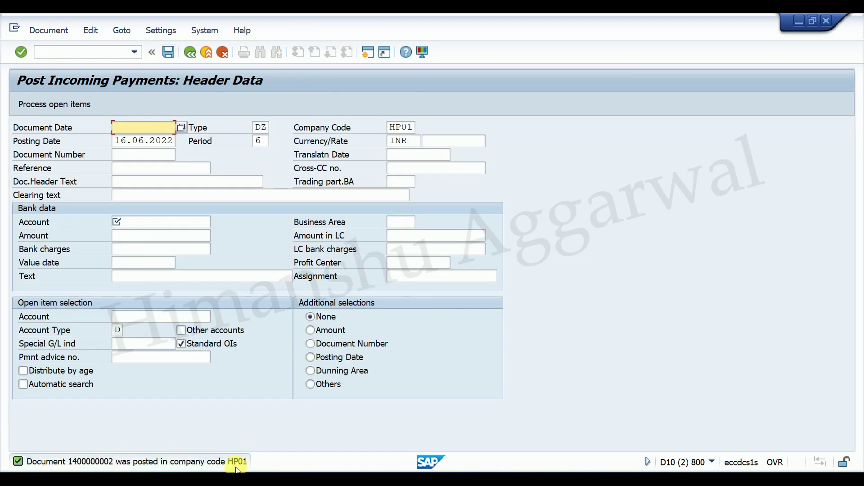
Refresh the customer line item display and compare the on-account payment with the open 60,000 invoice dated 02.06.2022.
{"action": "left_click", "coordinate": [466, 443]}
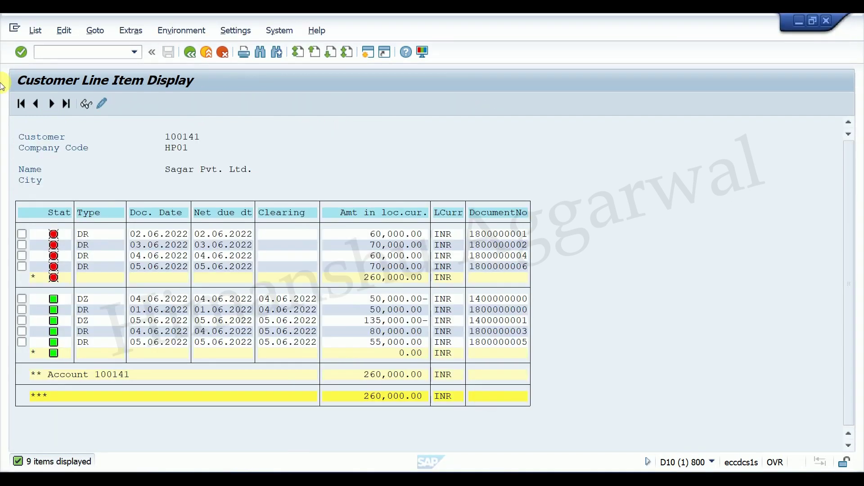
{"action": "left_click", "coordinate": [35, 30]}
{"action": "left_click", "coordinate": [50, 65]}
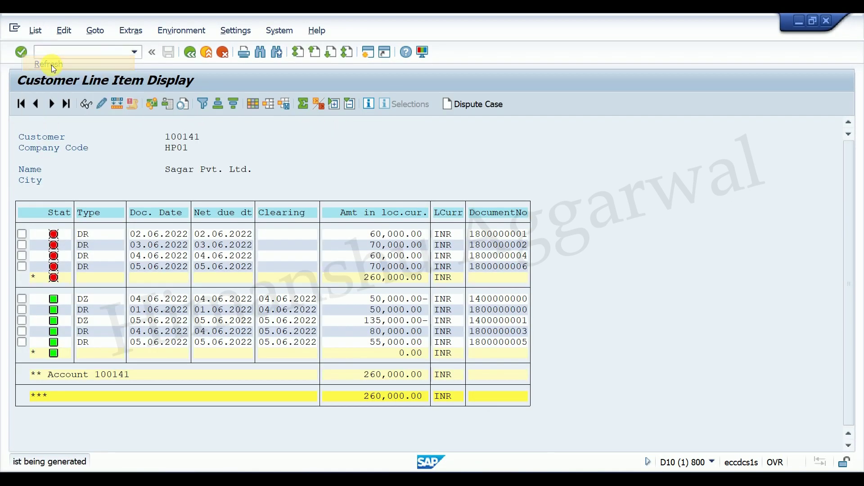
{"action": "left_click", "coordinate": [86, 235]}
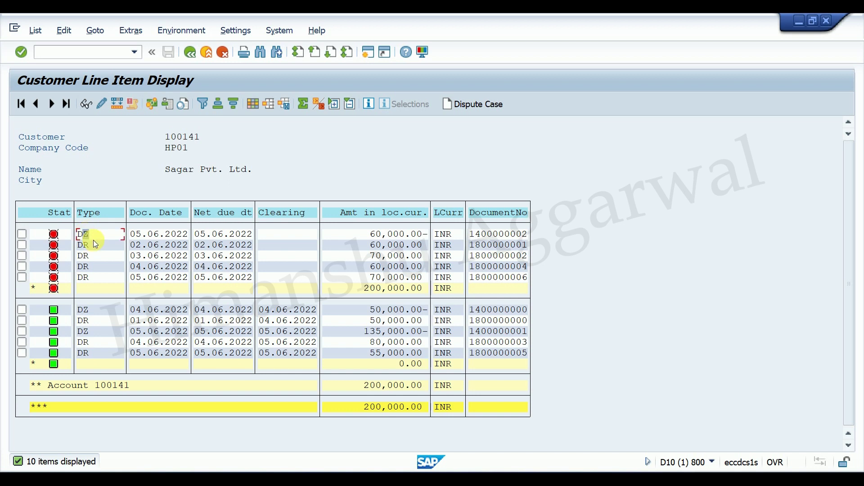
{"action": "left_click", "coordinate": [401, 234]}
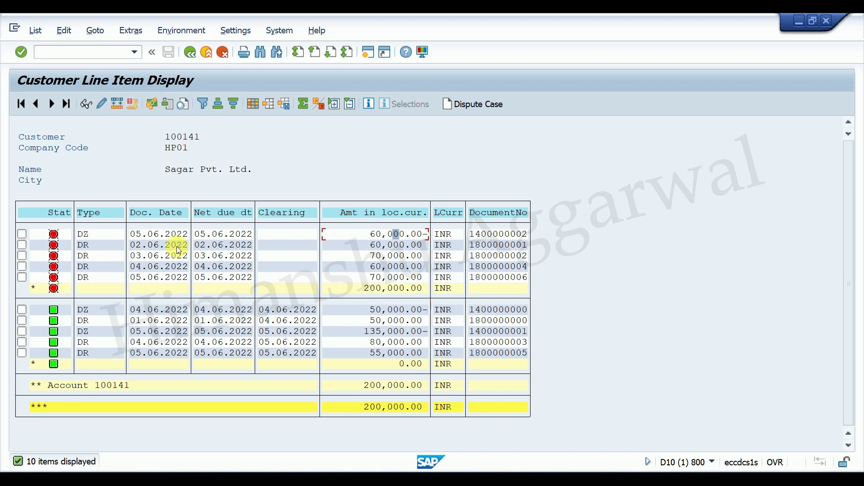
{"action": "left_click", "coordinate": [377, 249]}
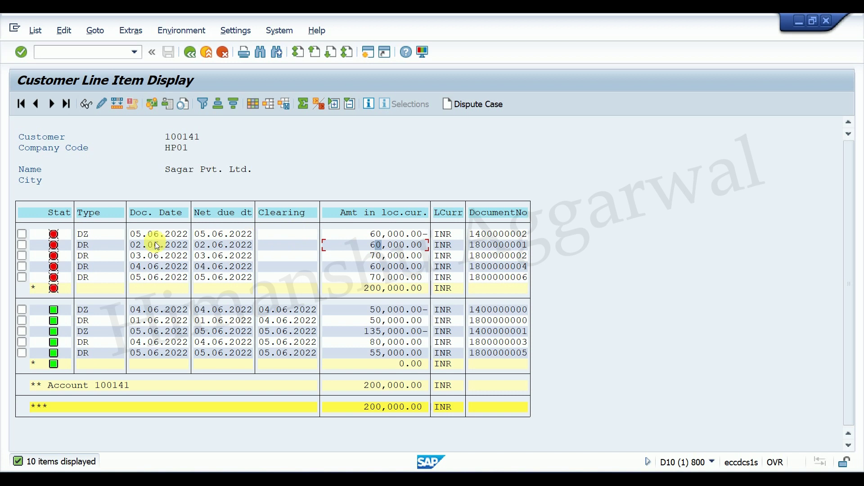
{"action": "left_click", "coordinate": [135, 246]}
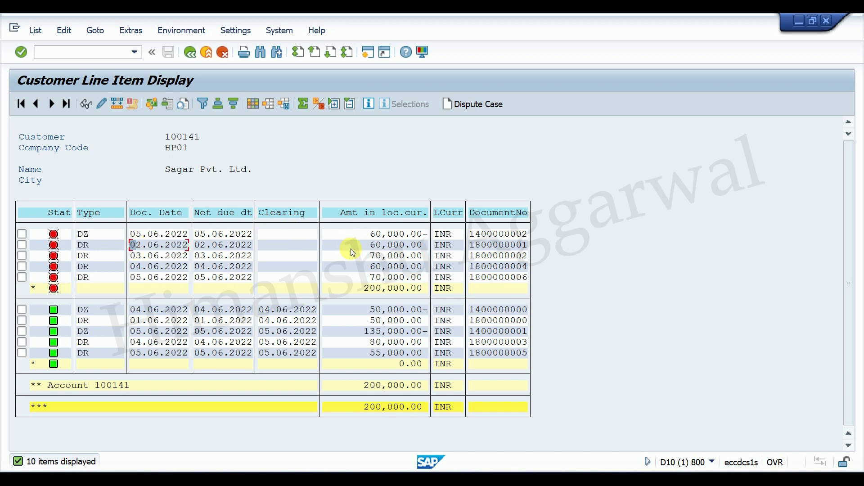
{"action": "left_click", "coordinate": [373, 245]}
{"action": "left_click", "coordinate": [378, 234]}
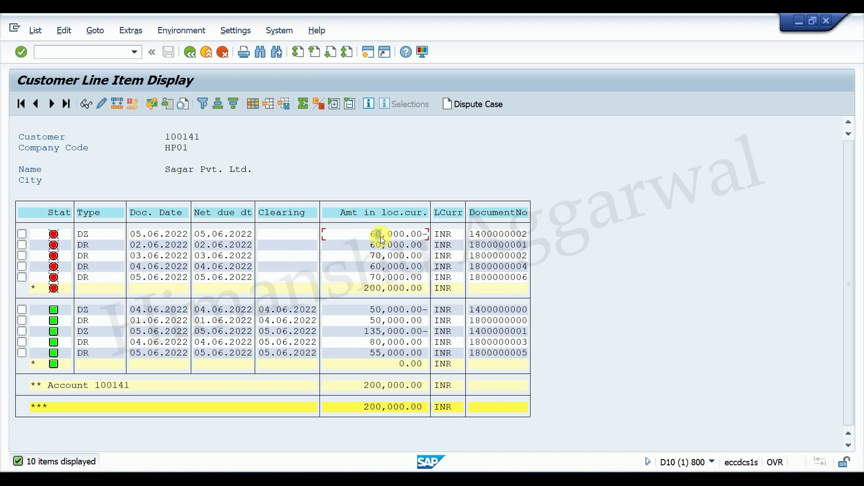
Leave the incoming payment entry in the second SAP session and start customer clearing with transaction F-32.
{"action": "left_click", "coordinate": [482, 479]}
{"action": "left_click", "coordinate": [531, 419]}
{"action": "left_click", "coordinate": [190, 56]}
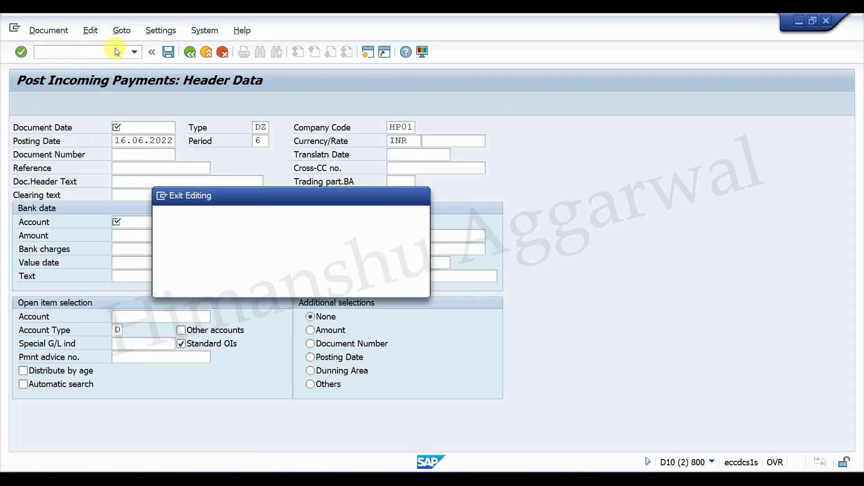
{"action": "left_click", "coordinate": [234, 283]}
{"action": "type", "text": "f-32"}
{"action": "key", "text": "Return"}
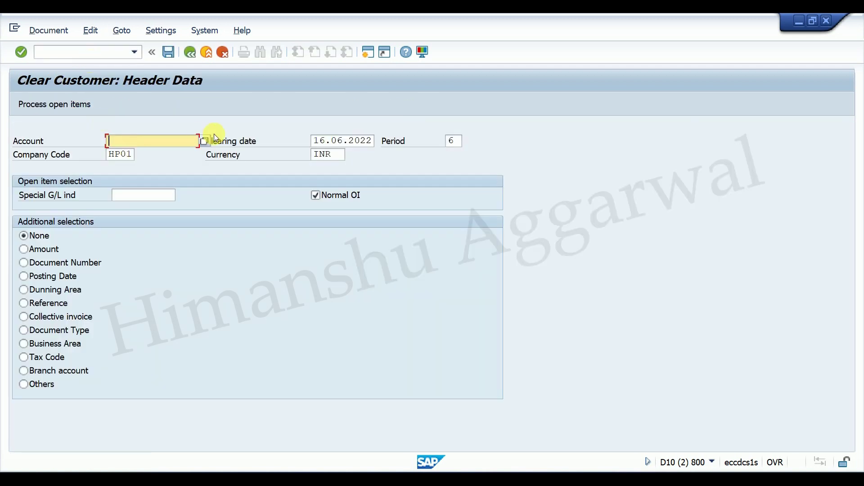
Look up Sagar Pvt. Ltd. in company code HP01 as the account to clear, and bring up its open items for processing.
{"action": "left_click", "coordinate": [204, 140]}
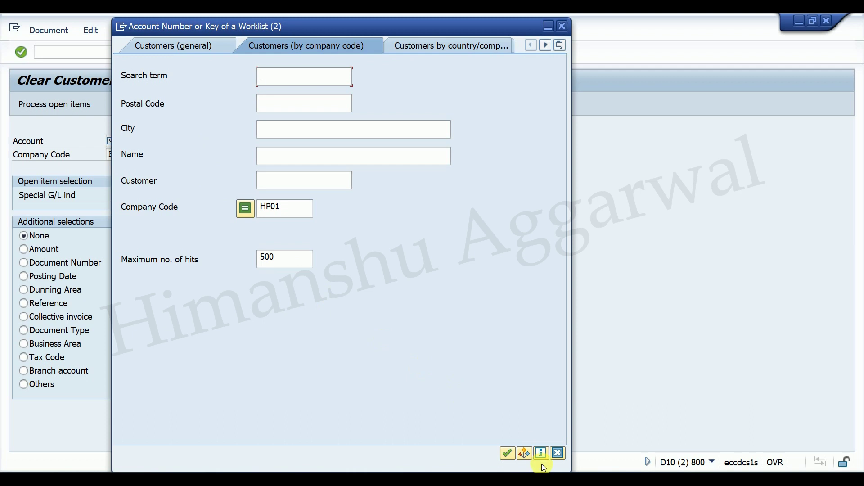
{"action": "left_click", "coordinate": [507, 453]}
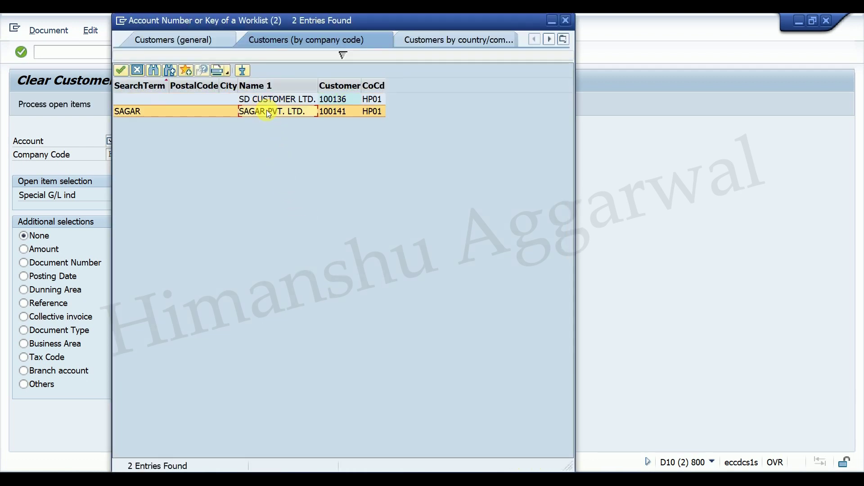
{"action": "double_click", "coordinate": [266, 111]}
{"action": "left_click", "coordinate": [75, 107]}
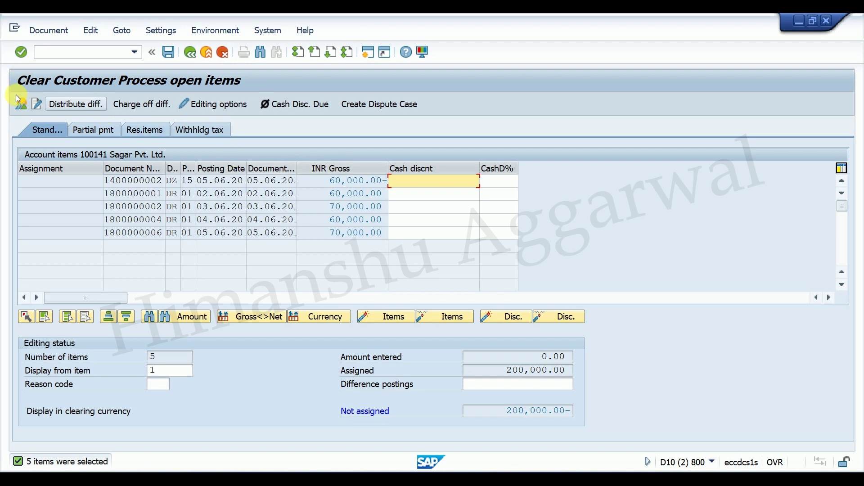
Deactivate the invoices dated 03.06, 04.06 and 05.06.2022, post the clearing of the remaining 60,000 items, and leave the transaction.
{"action": "double_click", "coordinate": [351, 206]}
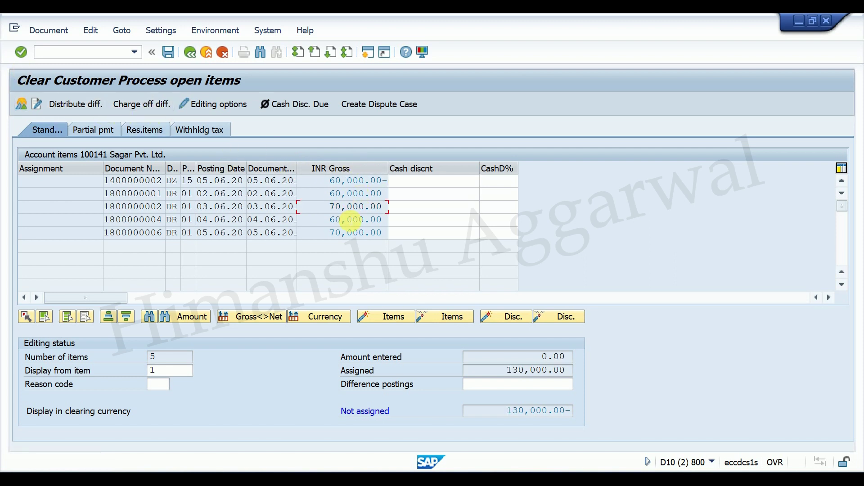
{"action": "double_click", "coordinate": [351, 219]}
{"action": "double_click", "coordinate": [351, 232]}
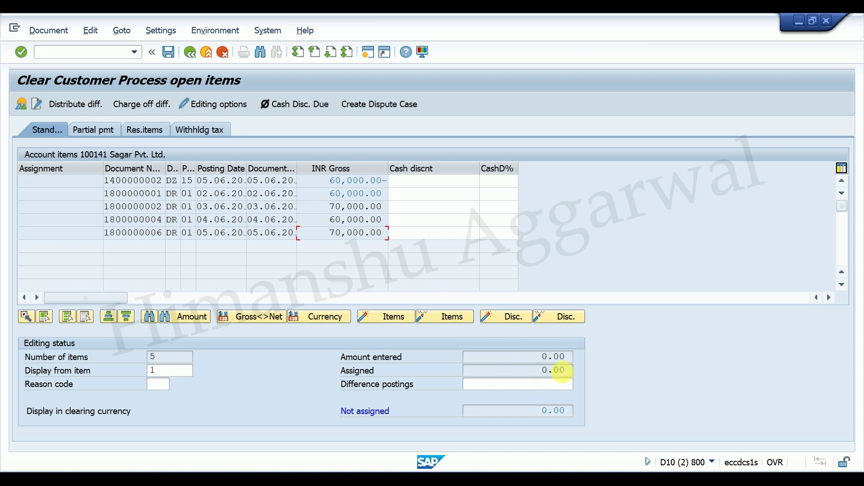
{"action": "left_click", "coordinate": [169, 53]}
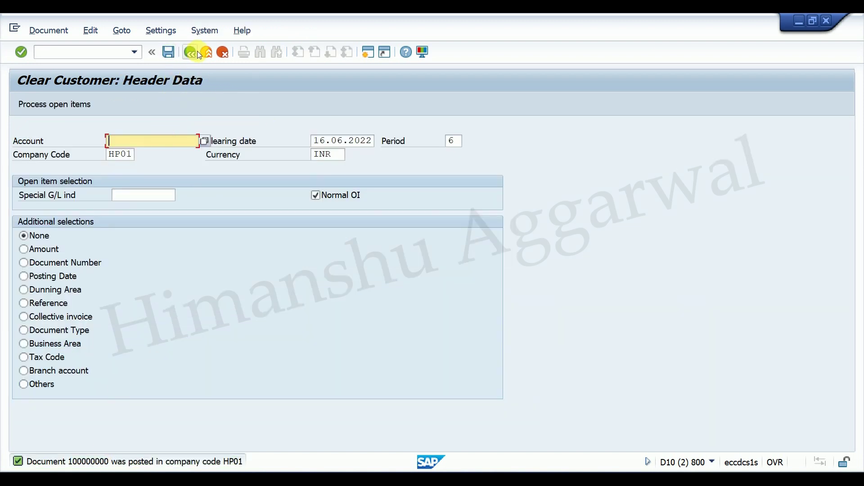
{"action": "left_click", "coordinate": [191, 53]}
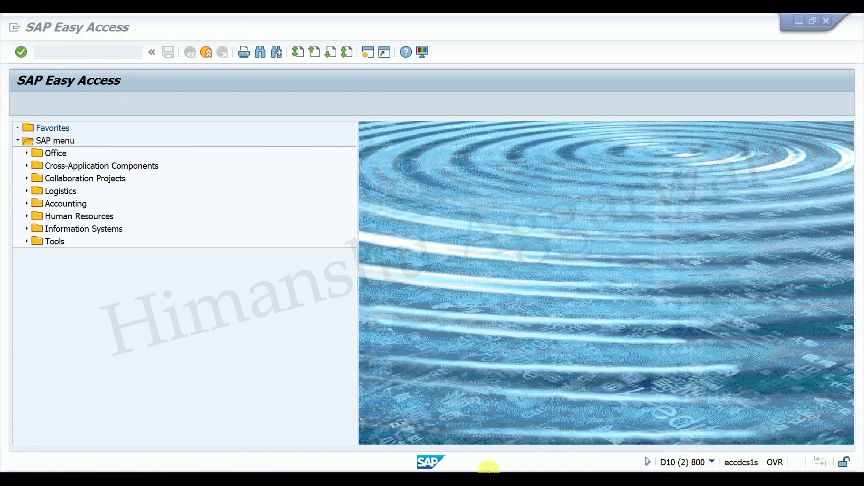
Refresh the customer line item display and copy the cleared 60,000 payment's document number into cell H32 of the Excel receipts table.
{"action": "left_click", "coordinate": [484, 430]}
{"action": "left_click", "coordinate": [35, 34]}
{"action": "left_click", "coordinate": [54, 69]}
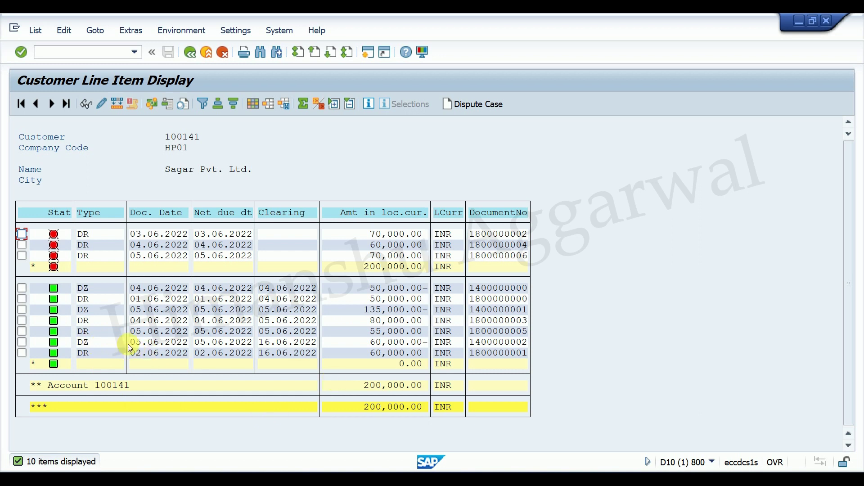
{"action": "left_click_drag", "start_coordinate": [469, 343], "coordinate": [531, 344]}
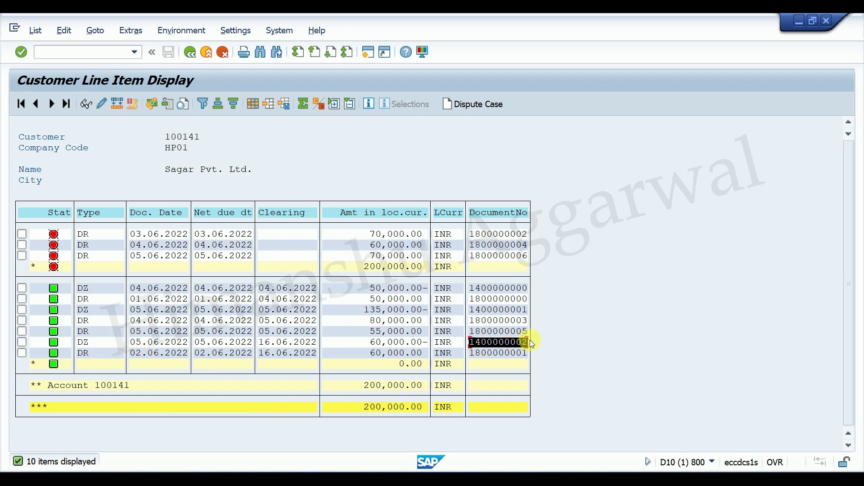
{"action": "key", "text": "ctrl+c"}
{"action": "key", "text": "alt+Tab"}
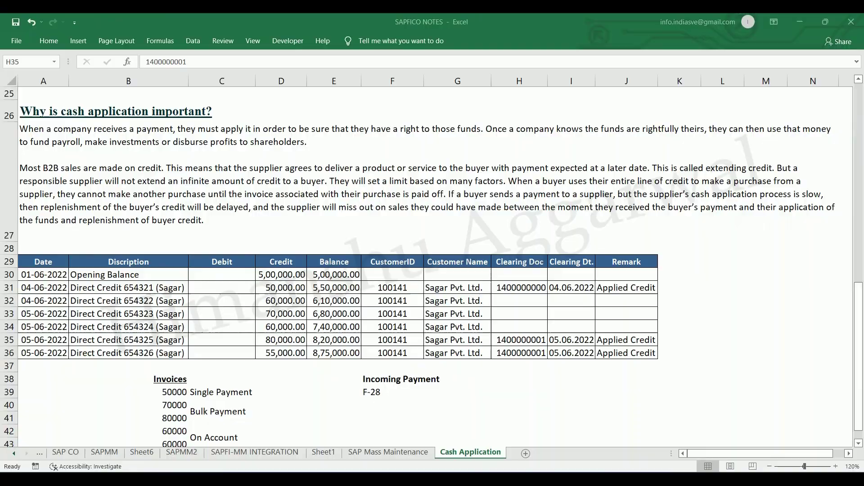
{"action": "left_click", "coordinate": [520, 302]}
{"action": "key", "text": "ctrl+v"}
Copy the payment's clearing date 16.06.2022 from SAP into cell I32 in Excel, and fill the row's remark with "Applied Credit".
{"action": "left_click", "coordinate": [560, 301]}
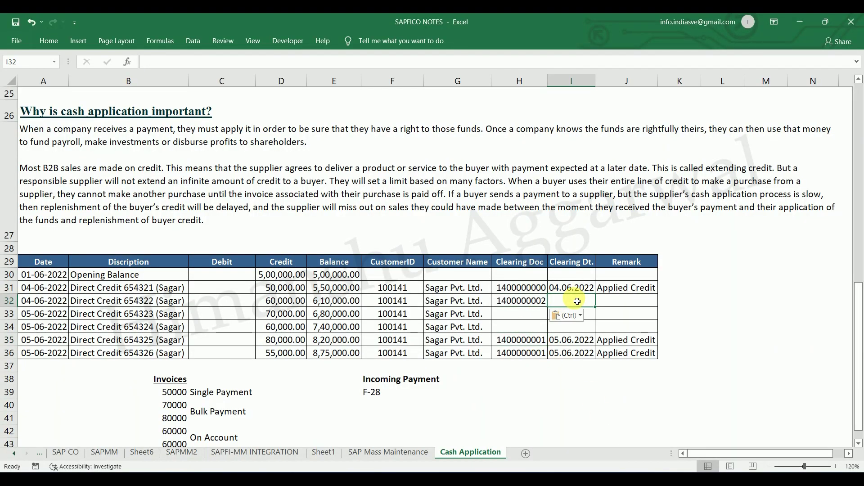
{"action": "key", "text": "alt+Tab"}
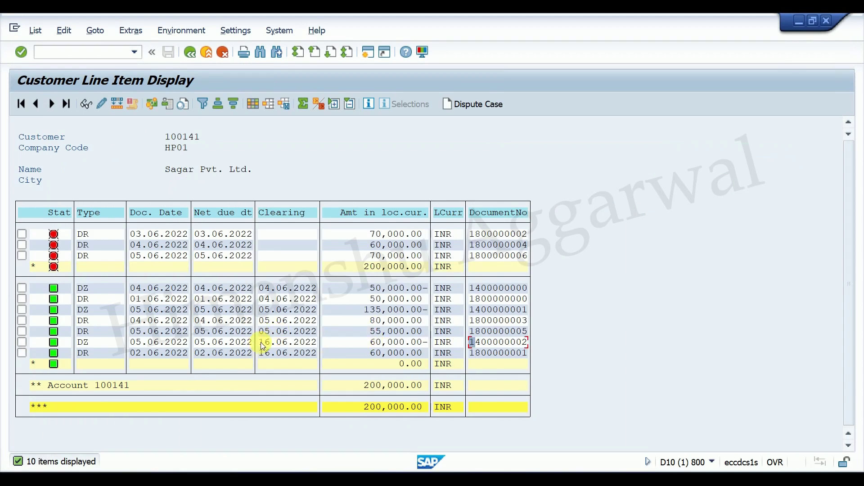
{"action": "left_click_drag", "start_coordinate": [261, 343], "coordinate": [321, 346]}
{"action": "key", "text": "ctrl+c"}
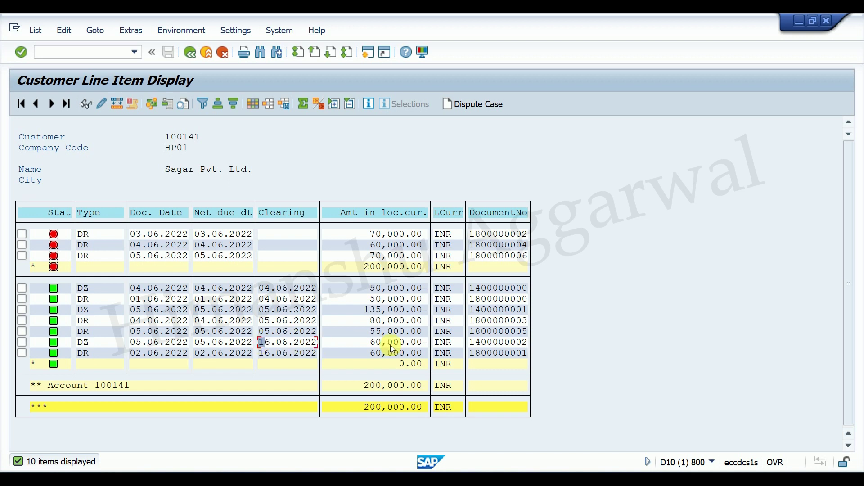
{"action": "left_click", "coordinate": [641, 480]}
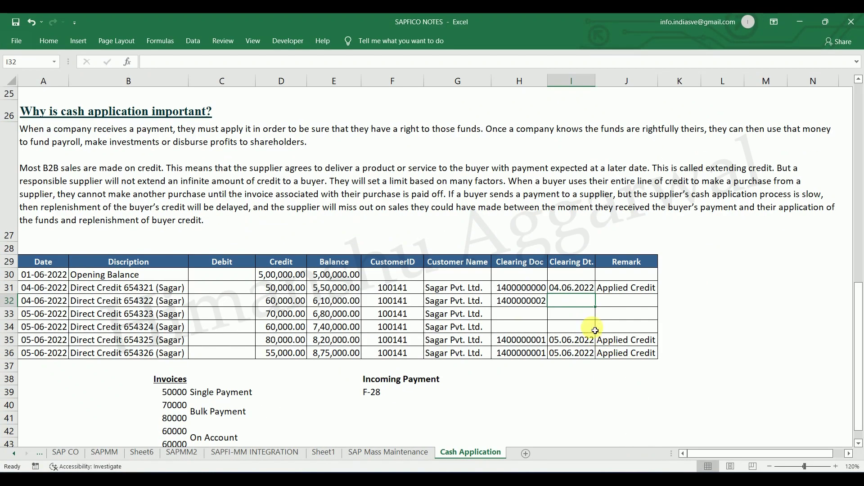
{"action": "key", "text": "ctrl+v"}
{"action": "left_click", "coordinate": [621, 303]}
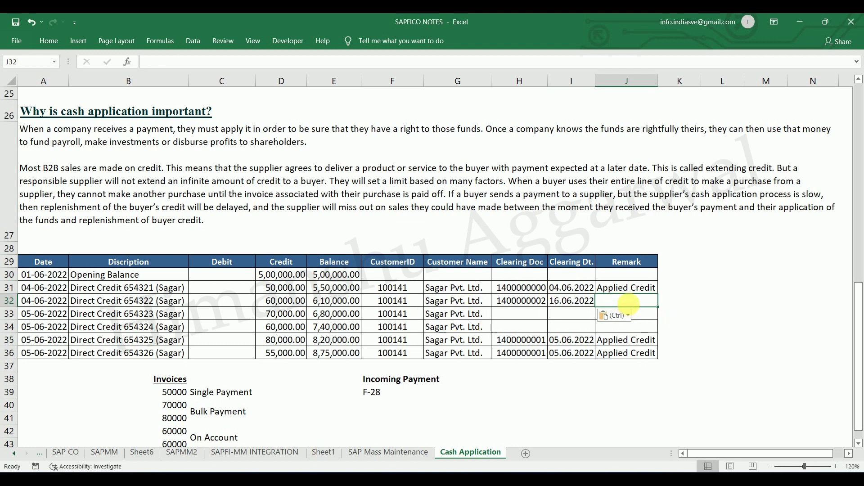
{"action": "key", "text": "ctrl+d"}
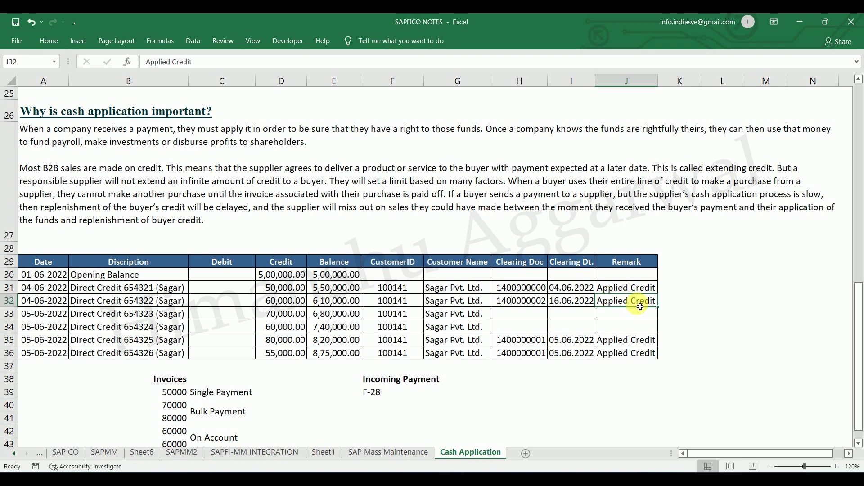
Try "On account" as the remark in cell J32, and undo the replacement.
{"action": "key", "text": "Delete"}
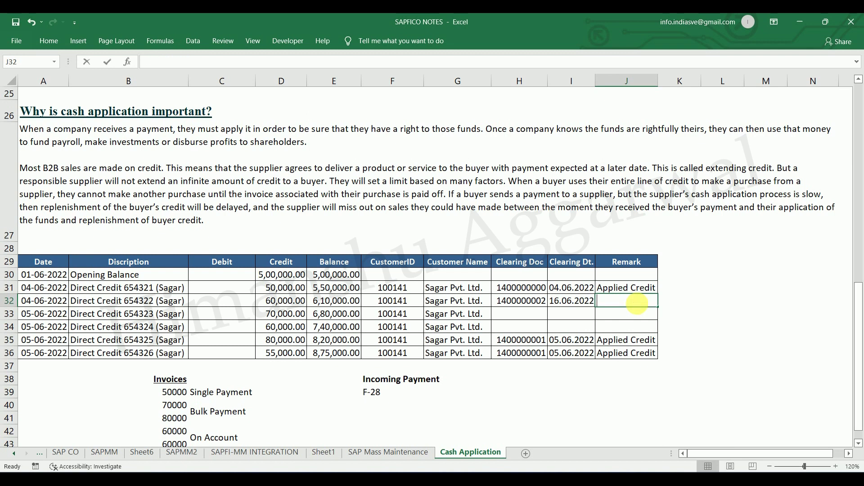
{"action": "type", "text": "On account"}
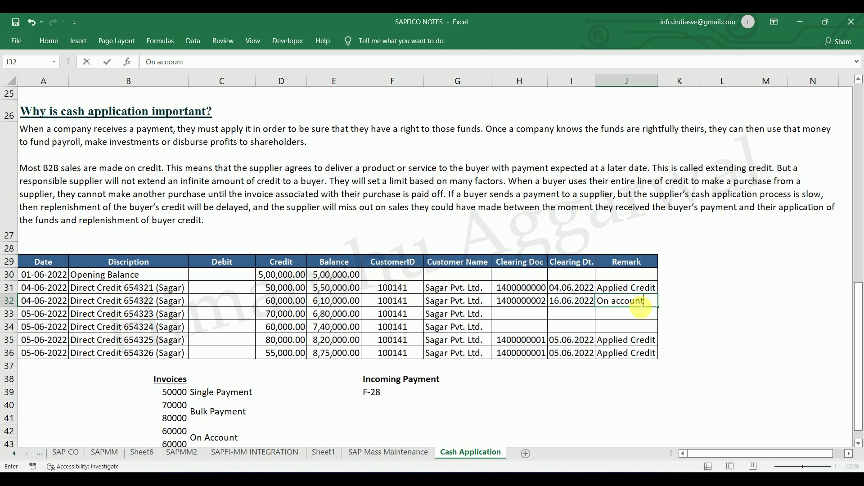
{"action": "key", "text": "Return"}
{"action": "left_click", "coordinate": [640, 306]}
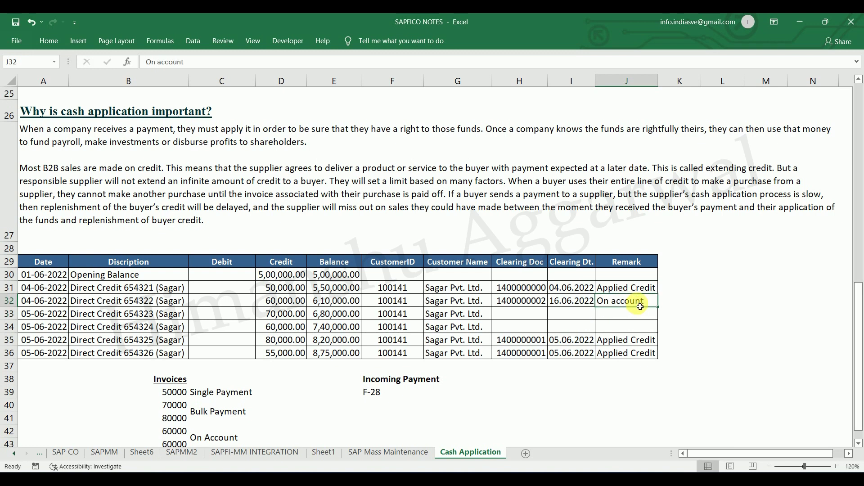
{"action": "key", "text": "ctrl+z"}
{"action": "key", "text": "ctrl+z"}
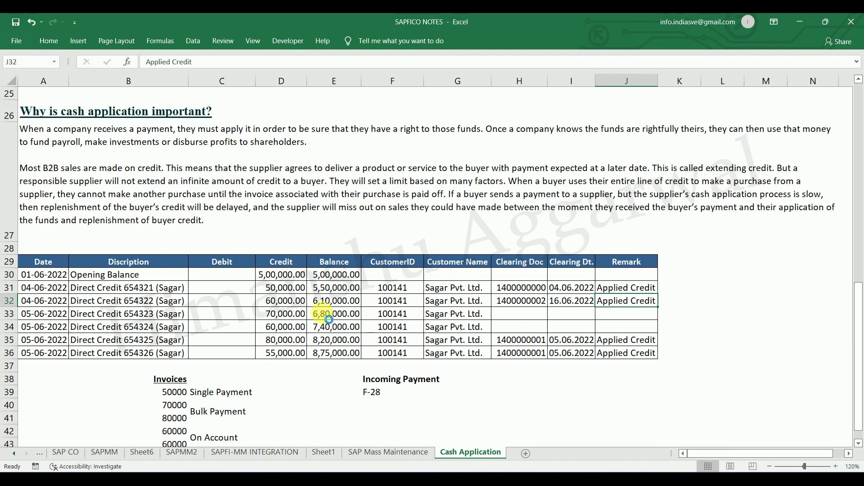
Switch to the SAP Easy Access session and start an incoming payment posting with transaction F-28.
{"action": "mouse_move", "coordinate": [485, 479]}
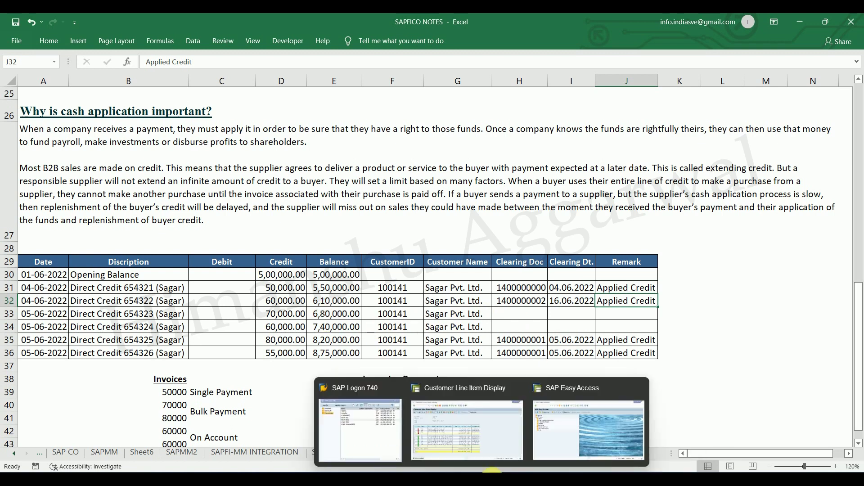
{"action": "left_click", "coordinate": [504, 436]}
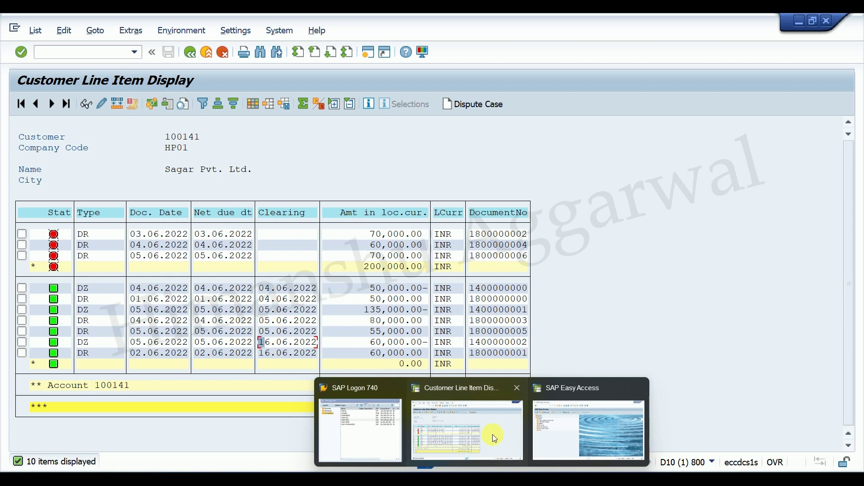
{"action": "left_click", "coordinate": [587, 423]}
{"action": "type", "text": "f"}
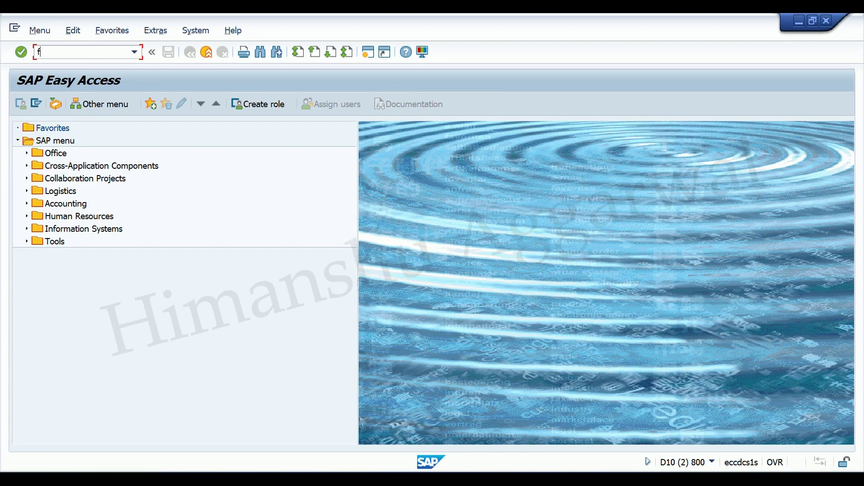
{"action": "type", "text": "-28"}
{"action": "key", "text": "Return"}
Set the document date and posting date to 05.06.2022, and enter "Rec from Sagar Pvt. Ltd." as the document header text.
{"action": "left_click", "coordinate": [125, 130]}
{"action": "left_click", "coordinate": [125, 139]}
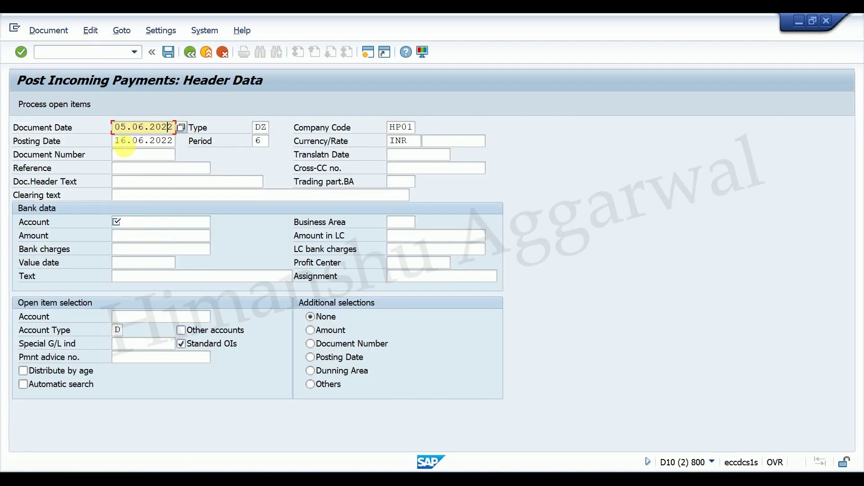
{"action": "left_click", "coordinate": [130, 142]}
{"action": "type", "text": "05"}
{"action": "left_click", "coordinate": [140, 198]}
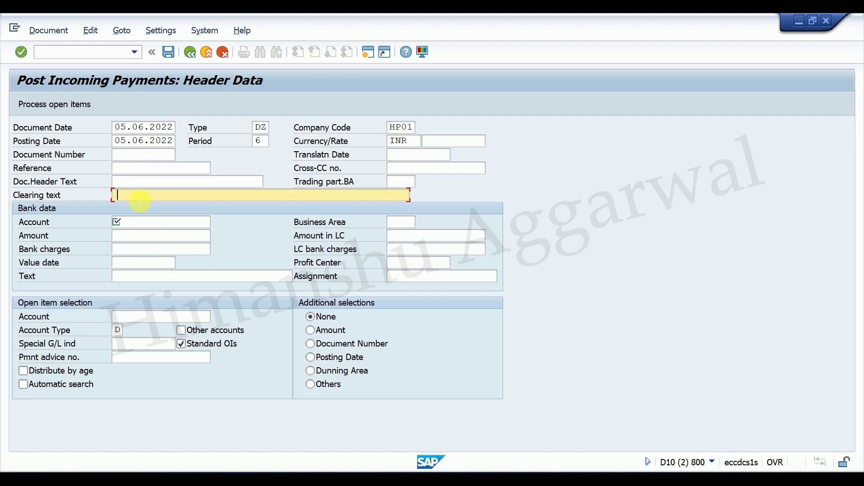
{"action": "left_click", "coordinate": [140, 182]}
{"action": "left_click", "coordinate": [139, 194]}
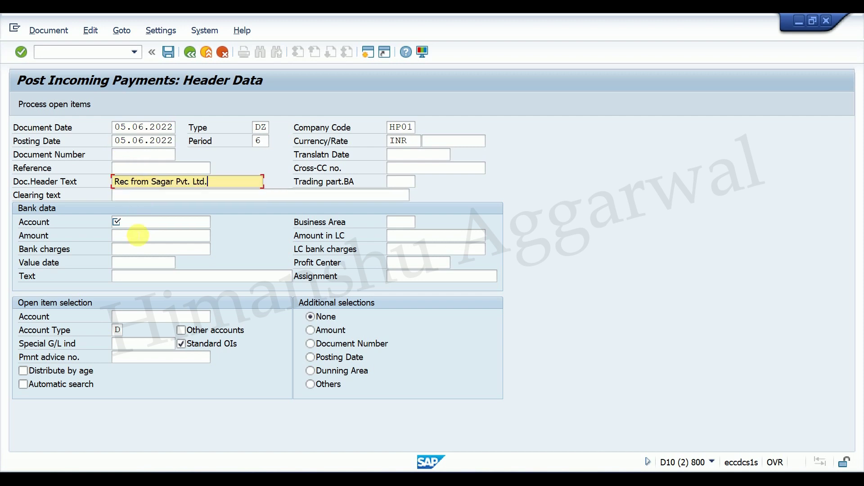
Enter the bank account, amount 70000, value date 05.06.2022 and text "Rec from Sagar Pvt. Ltd." in the bank data.
{"action": "left_click", "coordinate": [138, 223]}
{"action": "left_click", "coordinate": [139, 234]}
{"action": "left_click", "coordinate": [139, 237]}
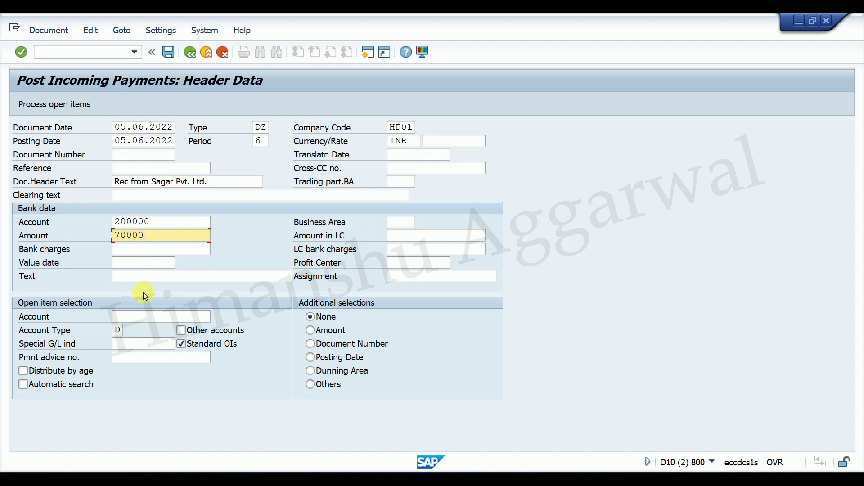
{"action": "left_click", "coordinate": [144, 264]}
{"action": "left_click", "coordinate": [144, 276]}
{"action": "left_click", "coordinate": [144, 276]}
{"action": "left_click", "coordinate": [141, 286]}
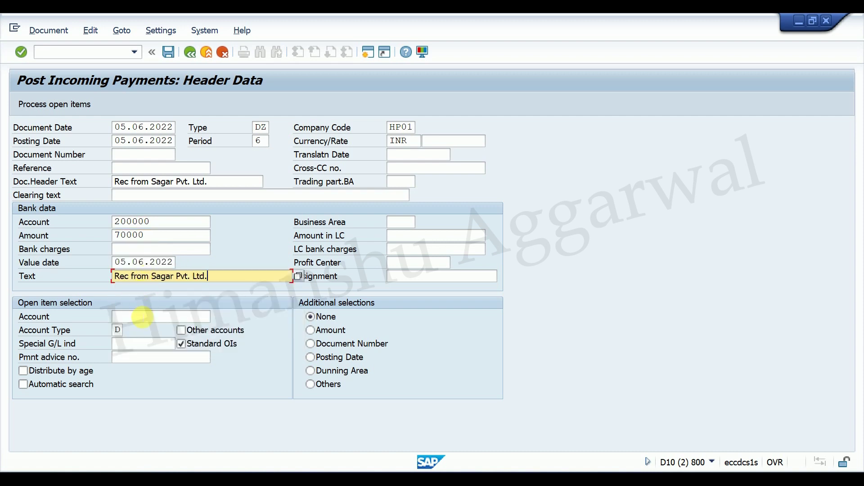
Enter the customer account for the open item selection and process the customer's open items.
{"action": "left_click", "coordinate": [140, 316]}
{"action": "left_click", "coordinate": [135, 328]}
{"action": "left_click", "coordinate": [54, 104]}
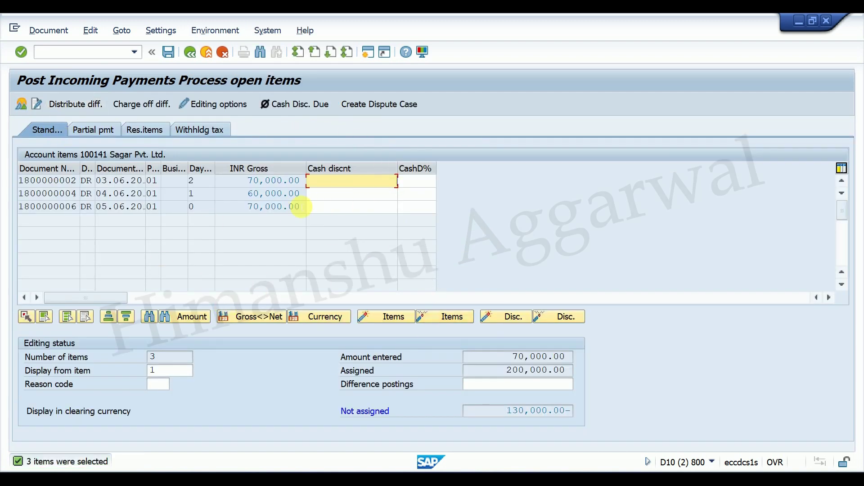
Deactivate the 60,000 invoice and the 70,000 invoice dated 05.06.2022, and post the payment against the 03.06.2022 invoice.
{"action": "double_click", "coordinate": [279, 194]}
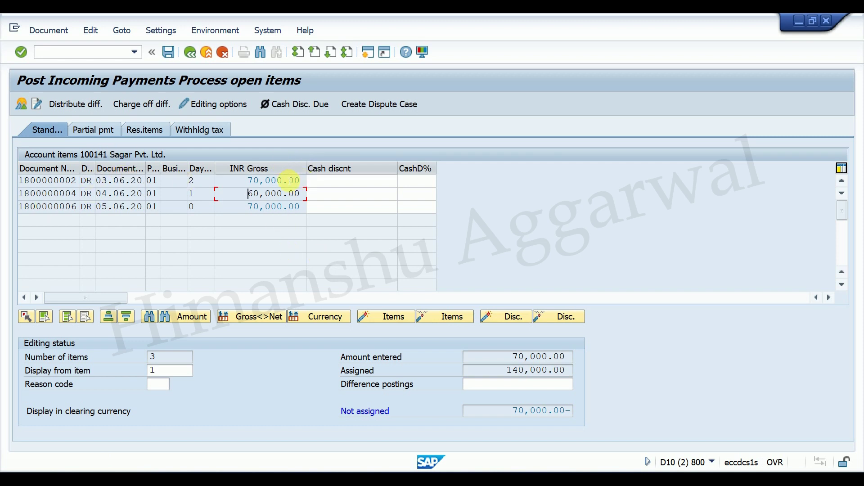
{"action": "double_click", "coordinate": [277, 207]}
{"action": "left_click", "coordinate": [168, 51]}
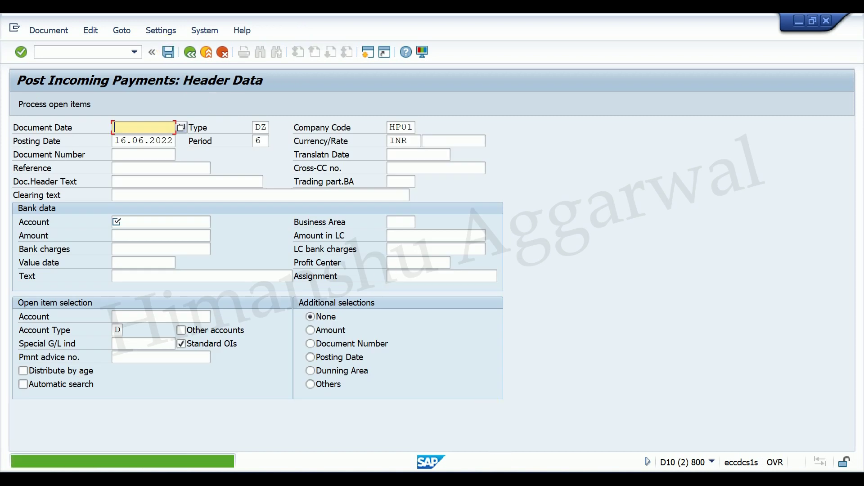
Switch to the Customer Line Item Display session and refresh the list to check the customer's open and cleared items.
{"action": "left_click", "coordinate": [491, 478]}
{"action": "left_click", "coordinate": [500, 423]}
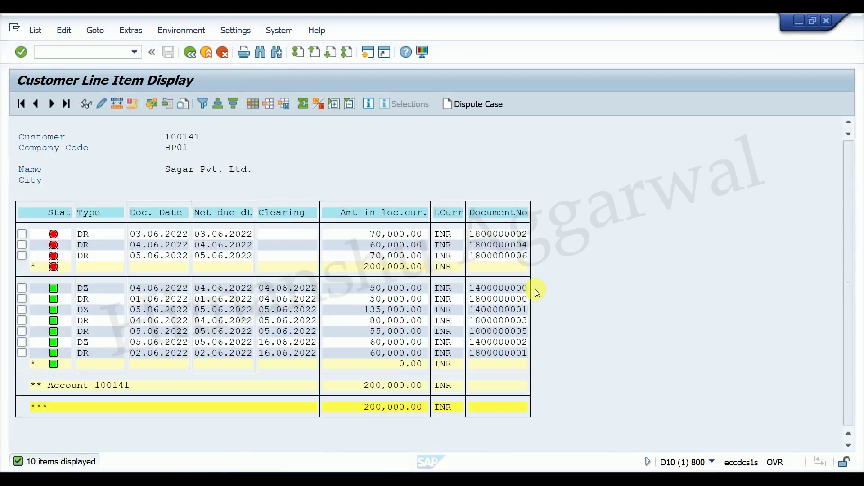
{"action": "left_click", "coordinate": [39, 31]}
{"action": "left_click", "coordinate": [48, 63]}
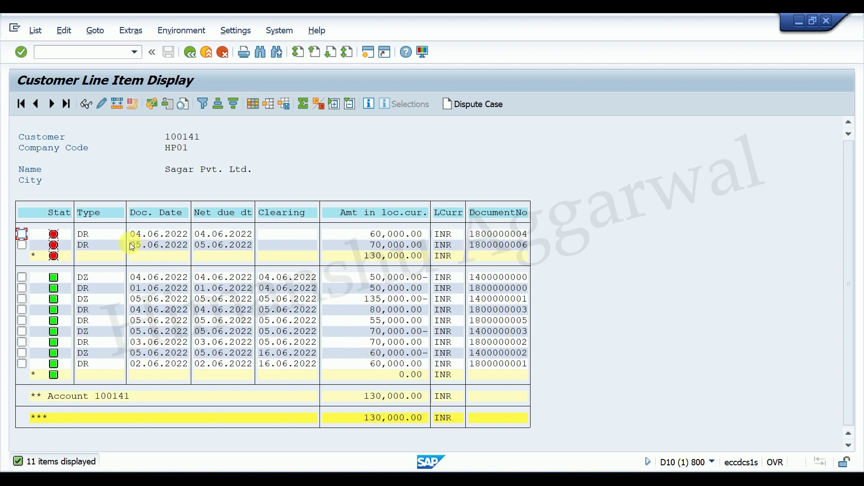
{"action": "left_click", "coordinate": [370, 246]}
Return to the incoming payments session and start resetting cleared items with transaction /nfbra.
{"action": "left_click", "coordinate": [189, 53]}
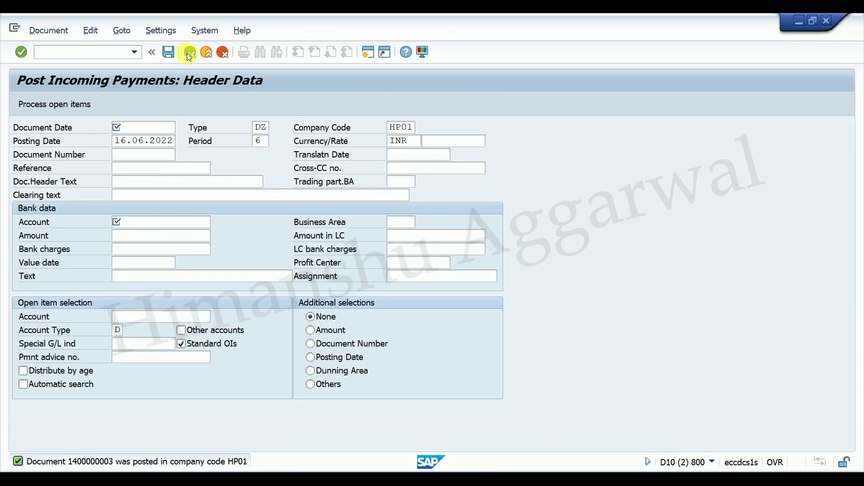
{"action": "left_click", "coordinate": [105, 55]}
{"action": "type", "text": "/"}
{"action": "type", "text": "nfbra"}
{"action": "key", "text": "Return"}
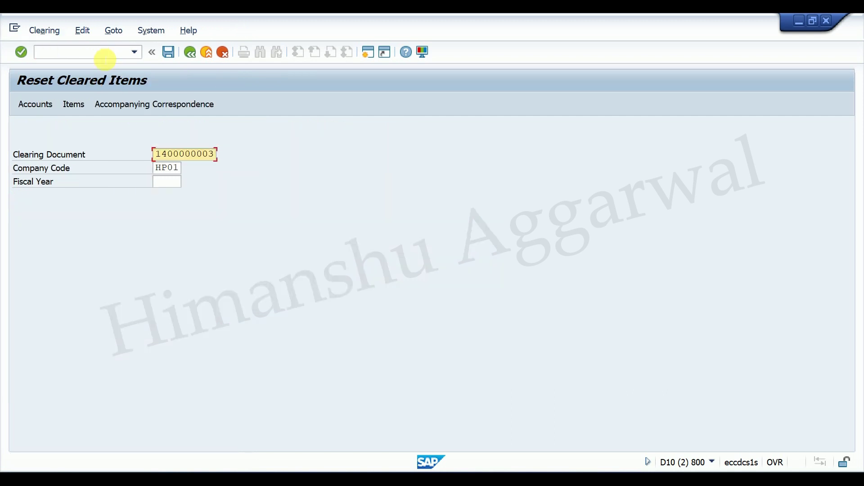
Switch to the browser and open the SAPFICO - Basic To Advance Course page from the HA Tutorials course list.
{"action": "key", "text": "alt+Tab"}
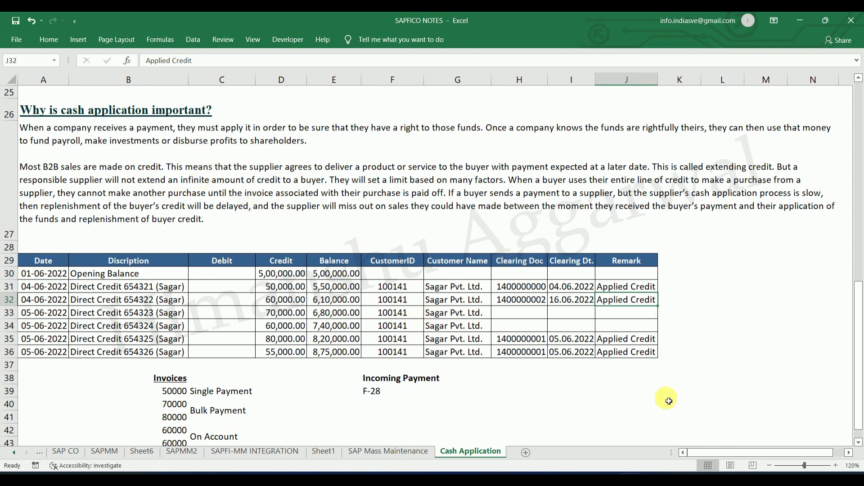
{"action": "key", "text": "alt+Tab"}
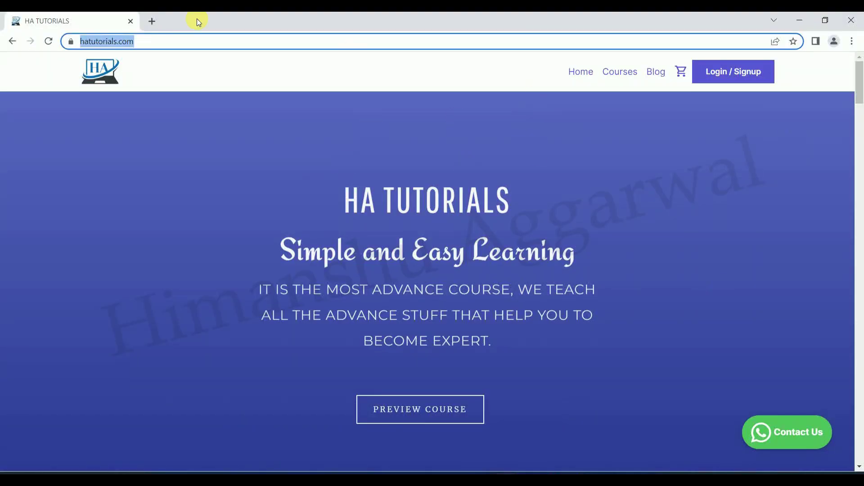
{"action": "left_click", "coordinate": [144, 40]}
{"action": "left_click", "coordinate": [144, 40]}
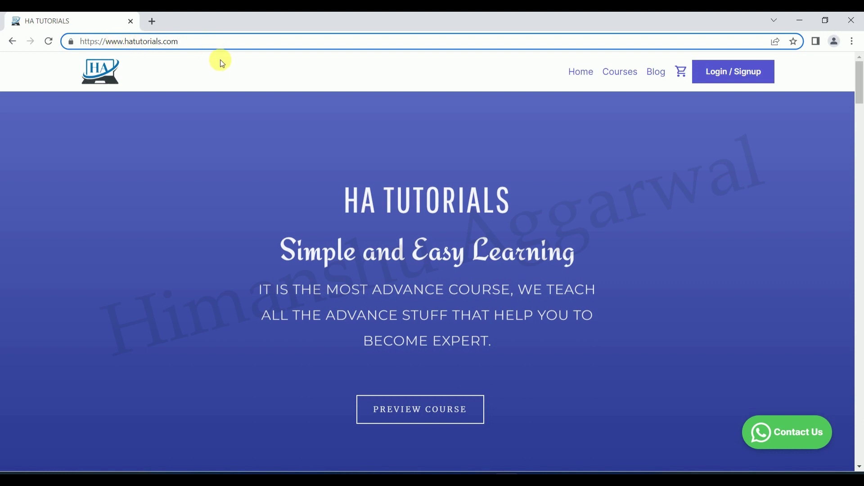
{"action": "left_click", "coordinate": [622, 73]}
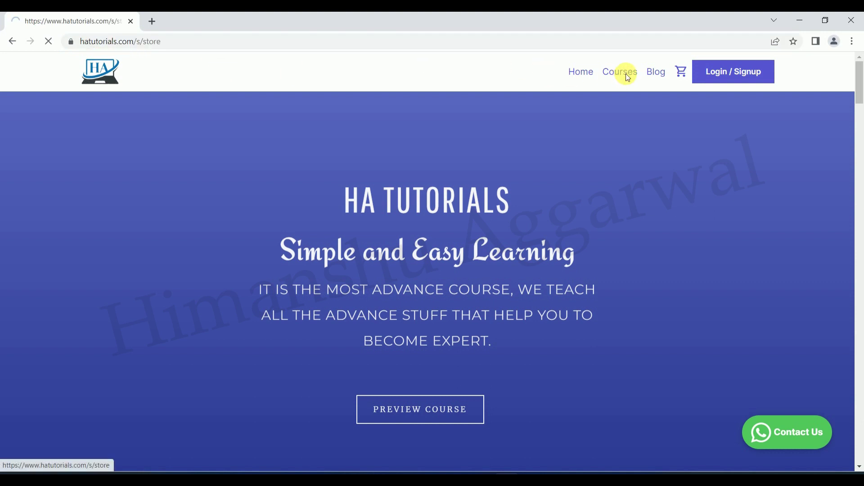
{"action": "scroll", "coordinate": [180, 247], "scroll_direction": "down", "scroll_amount": 1}
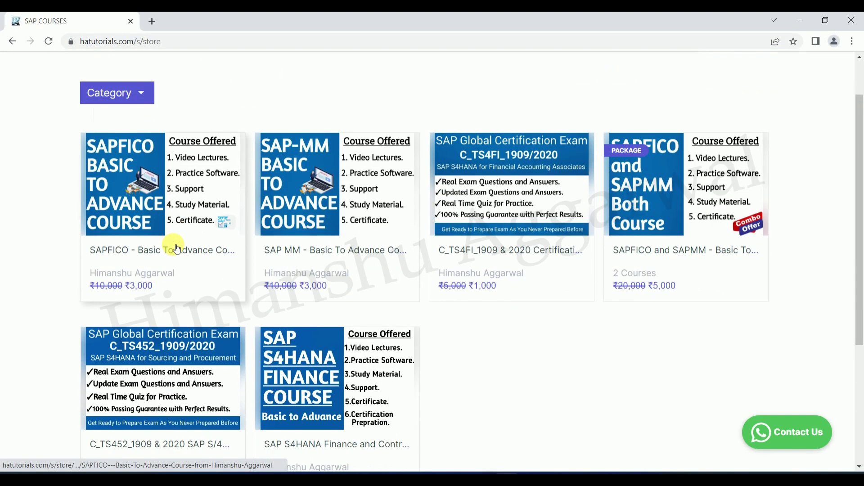
{"action": "left_click", "coordinate": [163, 180]}
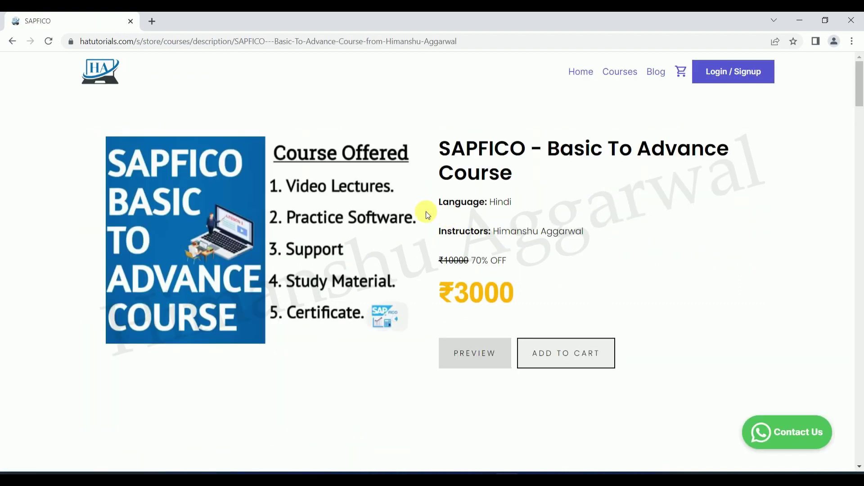
Look through the SAPFICO course's curriculum sections and study material, and return to the course list.
{"action": "scroll", "coordinate": [417, 225], "scroll_direction": "down", "scroll_amount": 5}
{"action": "scroll", "coordinate": [417, 225], "scroll_direction": "down", "scroll_amount": 15}
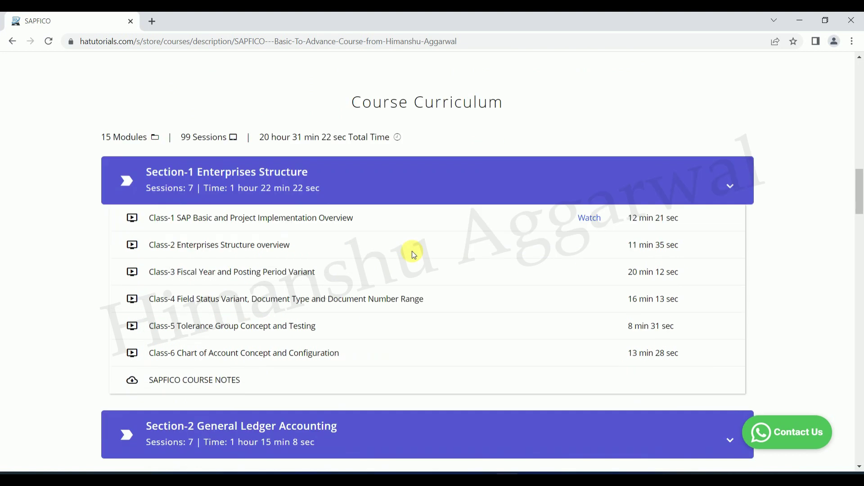
{"action": "scroll", "coordinate": [380, 403], "scroll_direction": "down", "scroll_amount": 10}
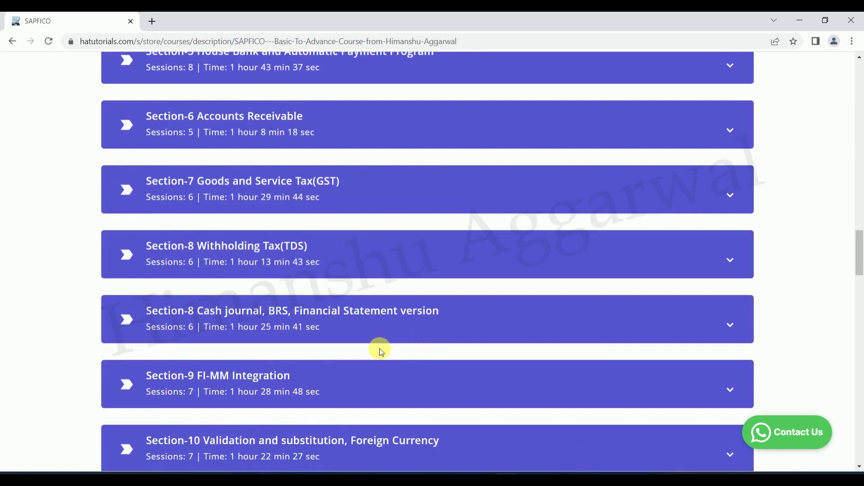
{"action": "scroll", "coordinate": [379, 348], "scroll_direction": "up", "scroll_amount": 6}
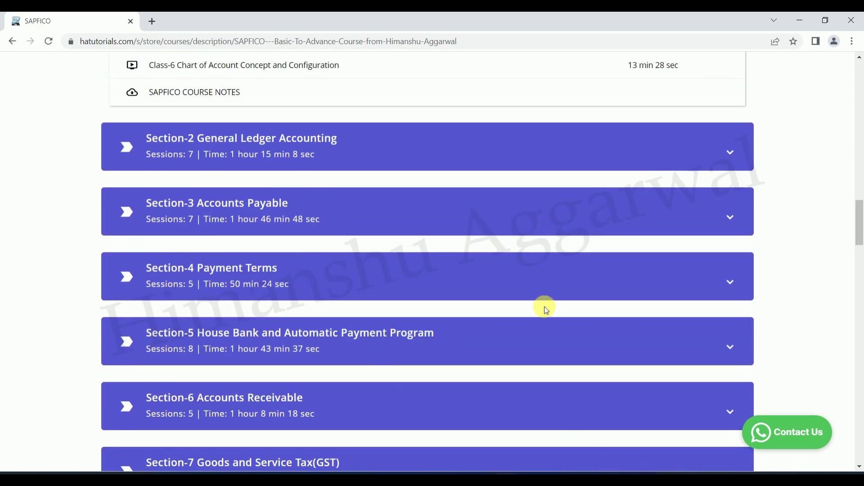
{"action": "scroll", "coordinate": [488, 277], "scroll_direction": "up", "scroll_amount": 3}
{"action": "scroll", "coordinate": [317, 341], "scroll_direction": "down", "scroll_amount": 5}
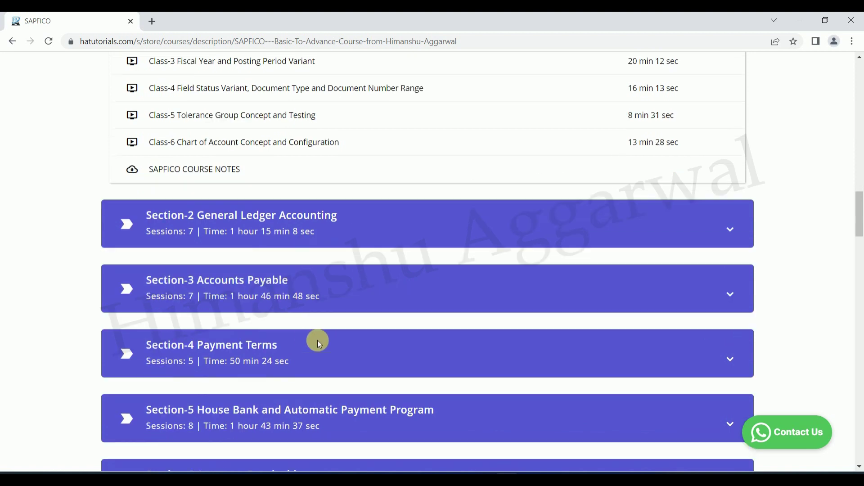
{"action": "scroll", "coordinate": [493, 285], "scroll_direction": "up", "scroll_amount": 6}
{"action": "scroll", "coordinate": [343, 222], "scroll_direction": "up", "scroll_amount": 15}
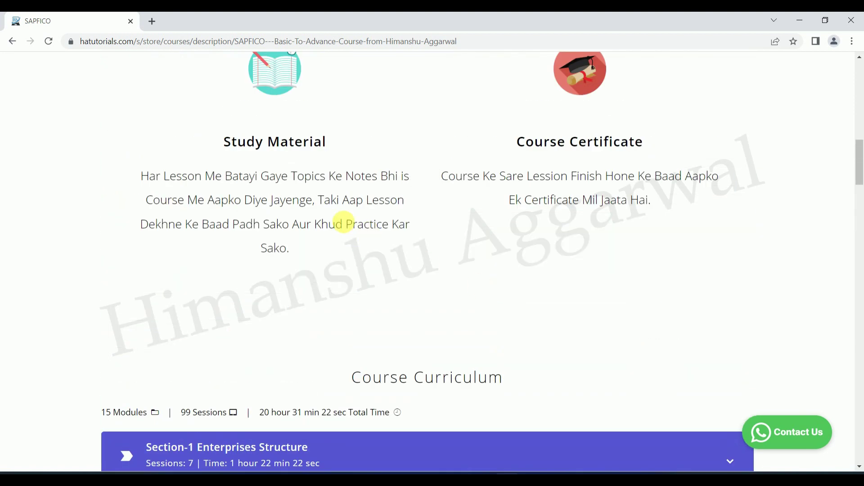
{"action": "left_click", "coordinate": [627, 72]}
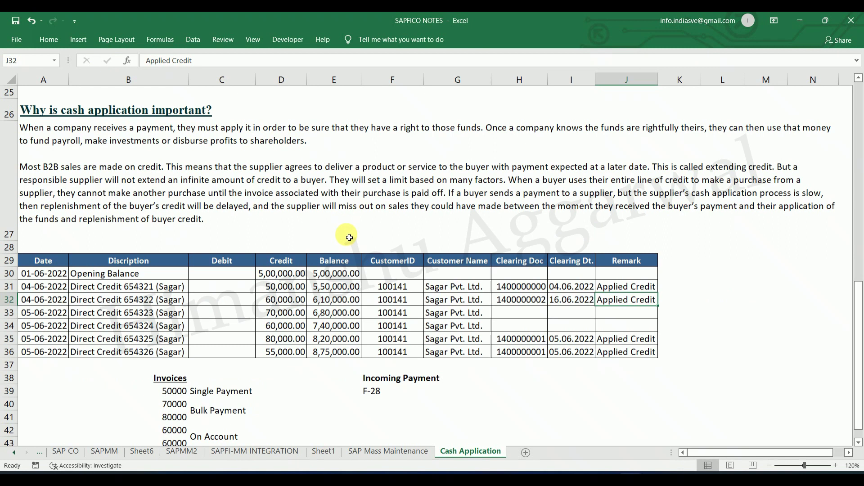
Switch back to SAP, view the customer line items, and bring up the Reset Cleared Items session.
{"action": "mouse_move", "coordinate": [509, 470]}
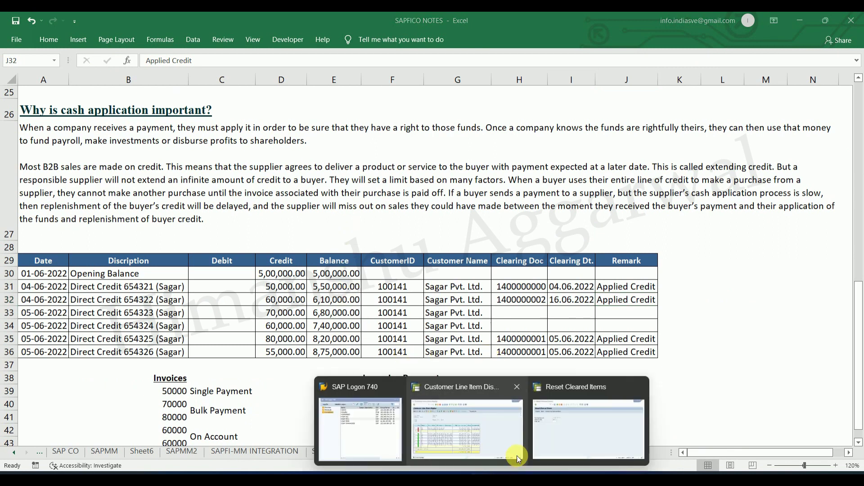
{"action": "left_click", "coordinate": [518, 434]}
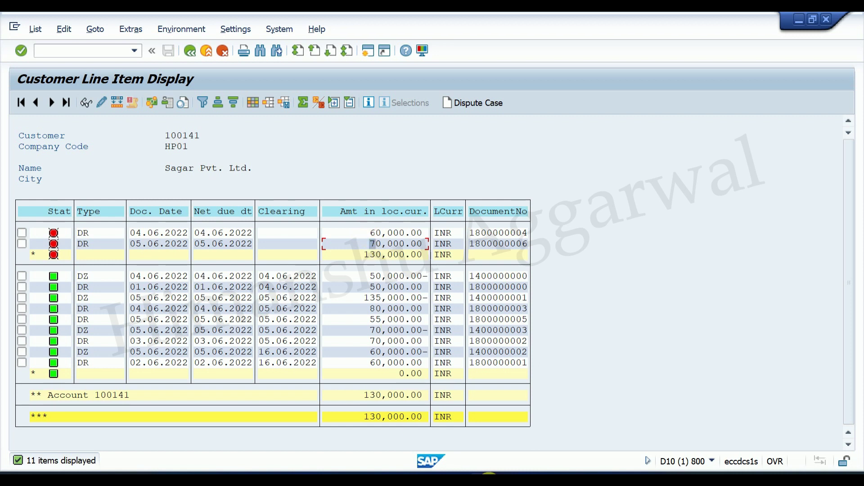
{"action": "mouse_move", "coordinate": [497, 470]}
{"action": "left_click", "coordinate": [555, 433]}
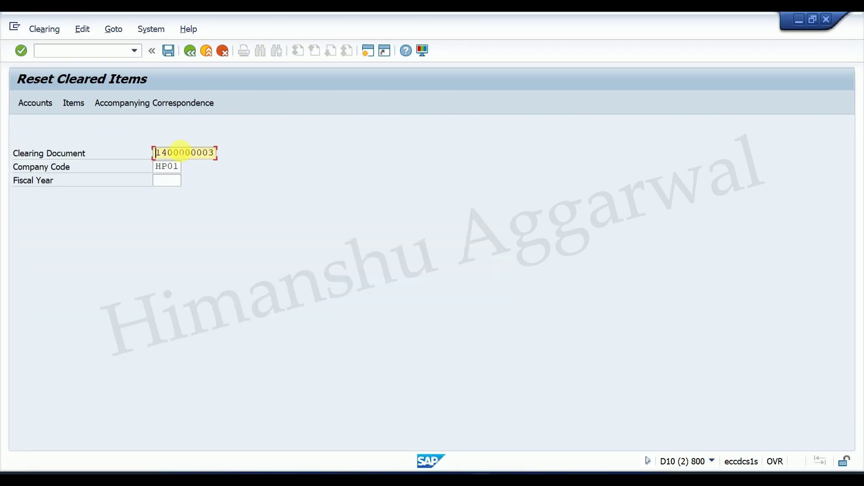
{"action": "mouse_move", "coordinate": [481, 472]}
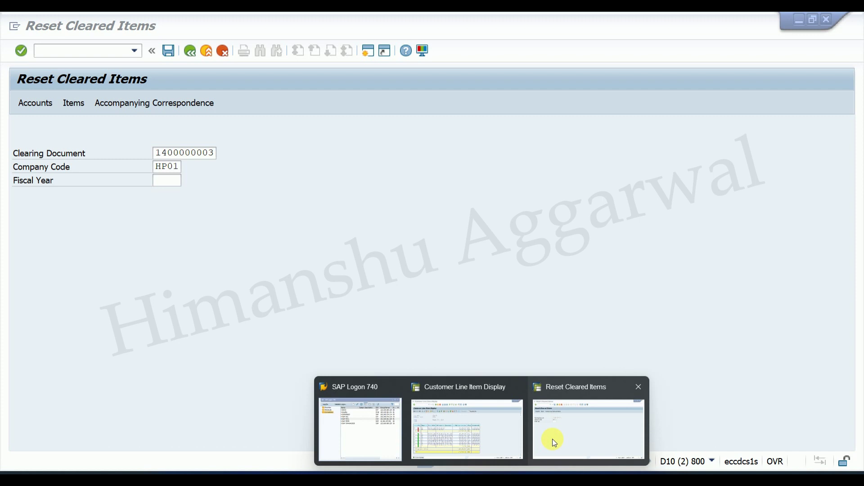
{"action": "left_click", "coordinate": [554, 441]}
{"action": "mouse_move", "coordinate": [483, 470]}
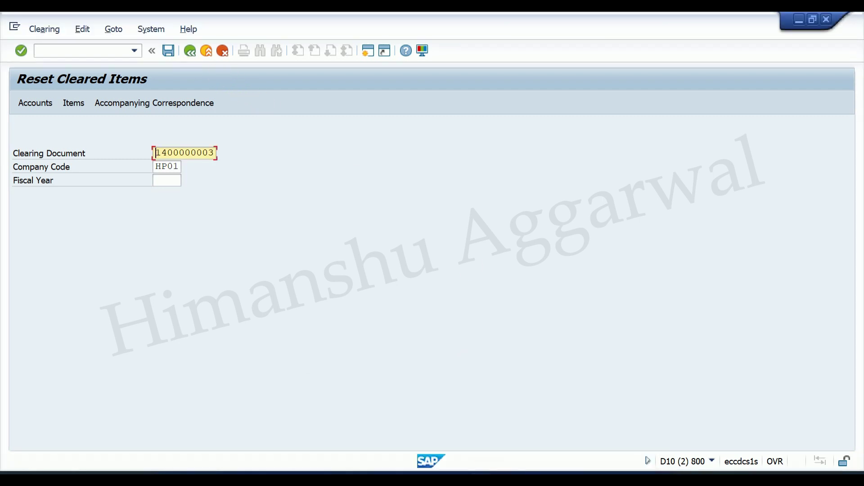
{"action": "left_click", "coordinate": [467, 428]}
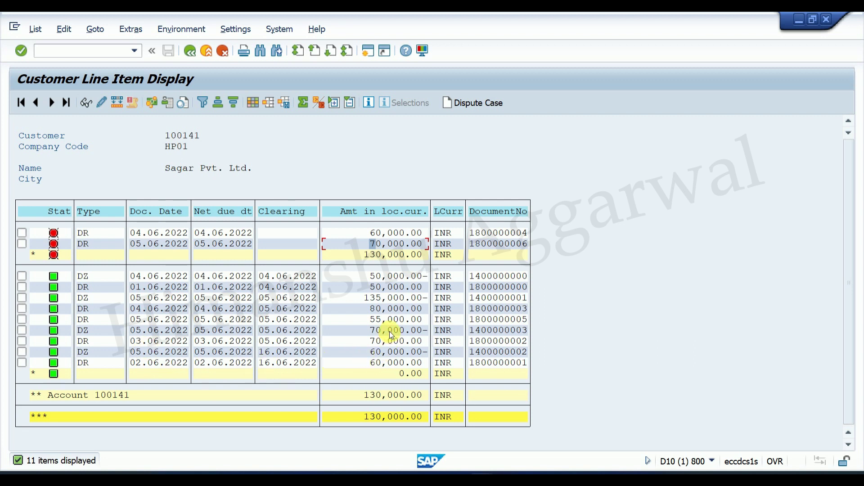
{"action": "left_click_drag", "start_coordinate": [470, 332], "coordinate": [526, 333]}
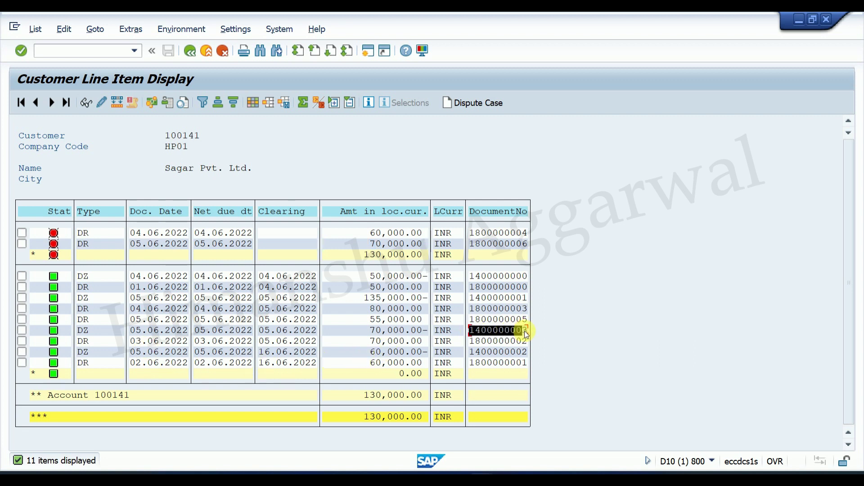
{"action": "key", "text": "ctrl+c"}
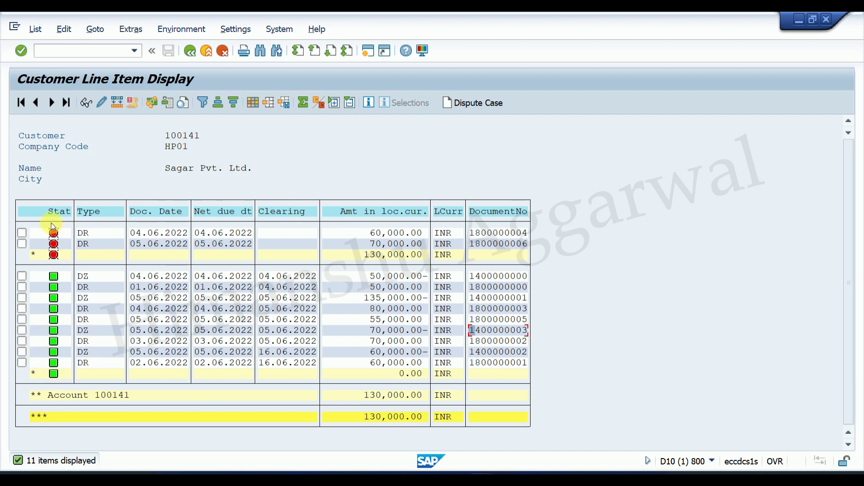
{"action": "mouse_move", "coordinate": [498, 458]}
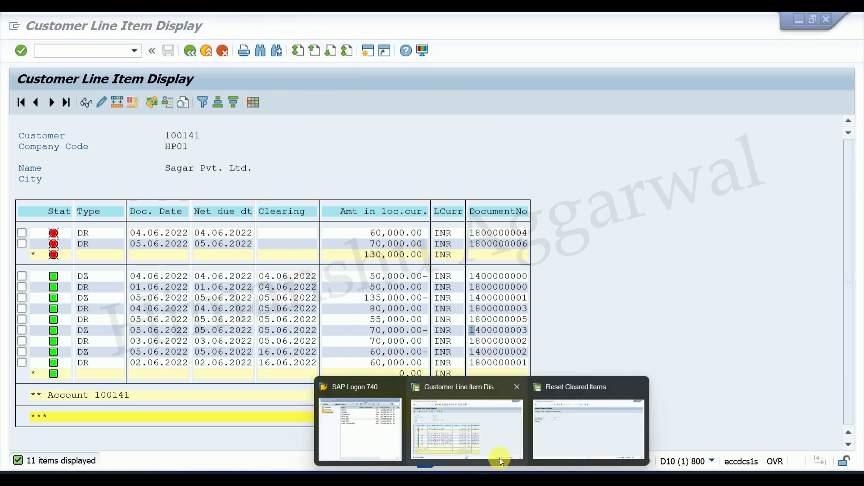
{"action": "left_click", "coordinate": [557, 432]}
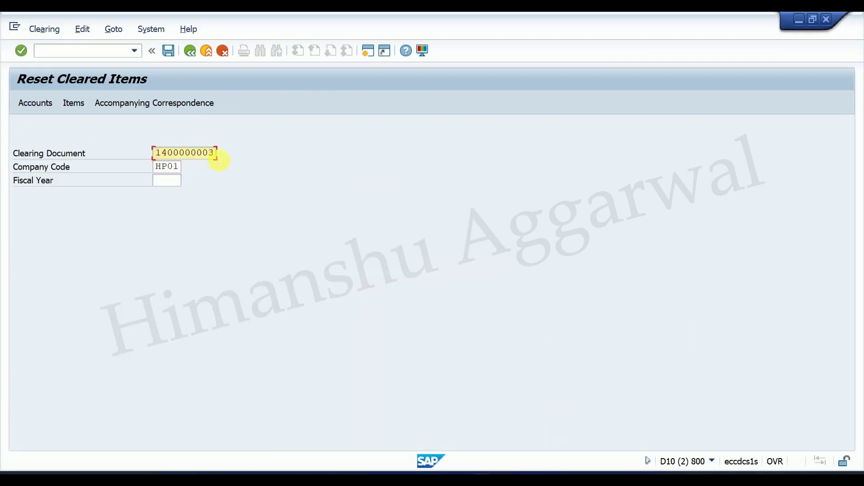
{"action": "left_click", "coordinate": [41, 109]}
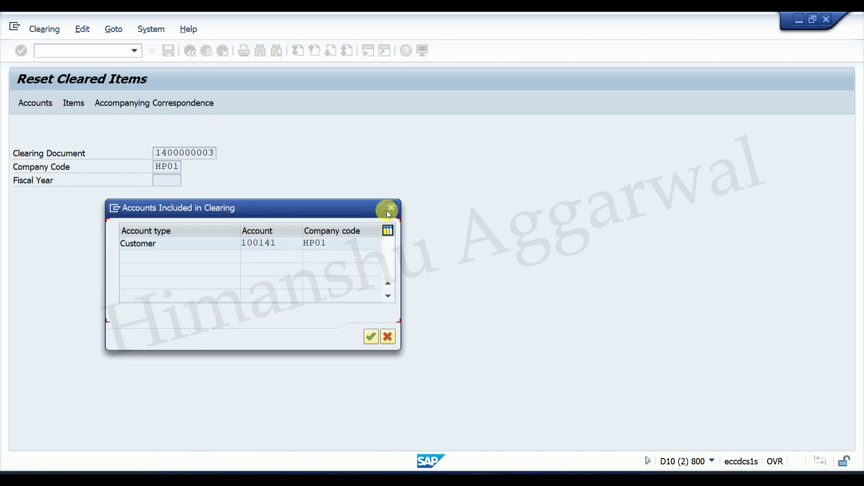
{"action": "left_click", "coordinate": [388, 209]}
{"action": "left_click", "coordinate": [74, 103]}
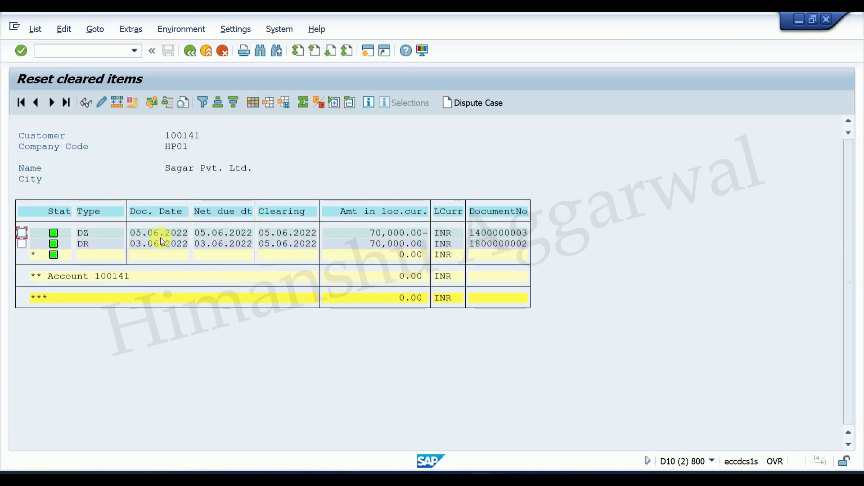
{"action": "left_click", "coordinate": [190, 51]}
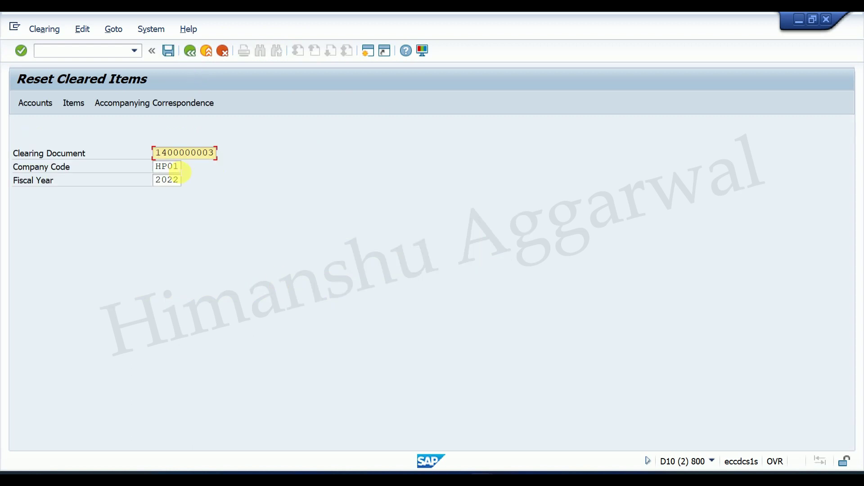
{"action": "left_click", "coordinate": [169, 52]}
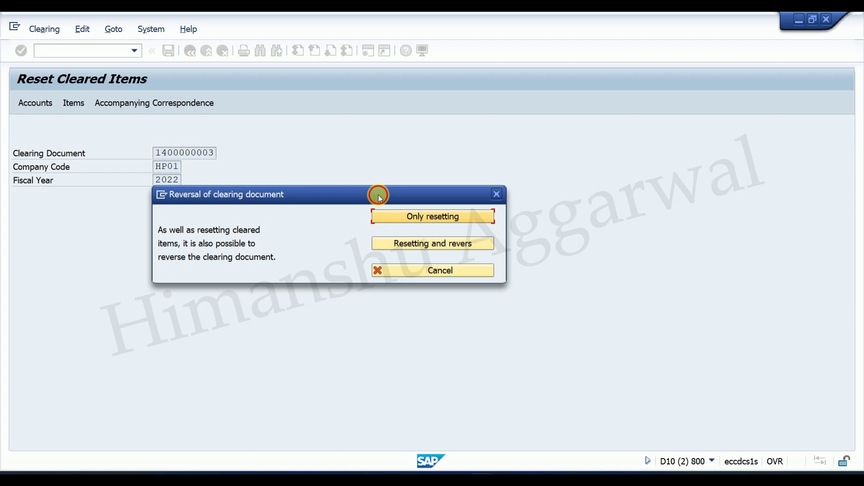
{"action": "left_click_drag", "start_coordinate": [378, 195], "coordinate": [398, 255]}
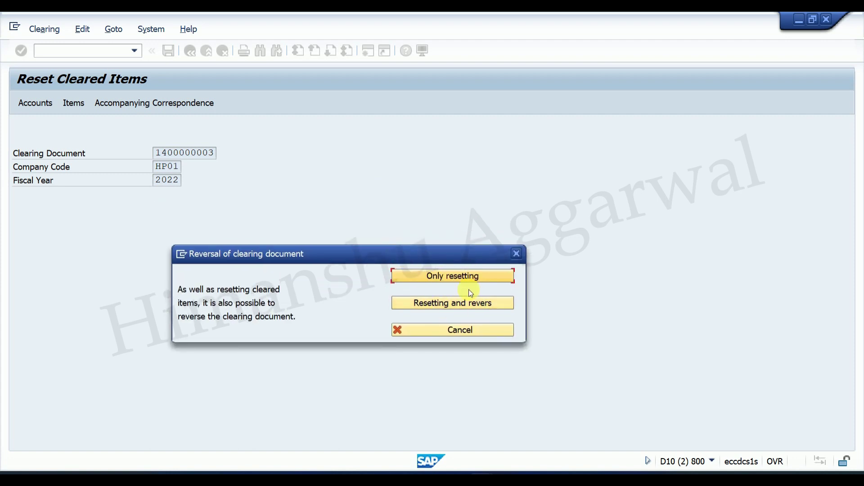
{"action": "left_click", "coordinate": [455, 277]}
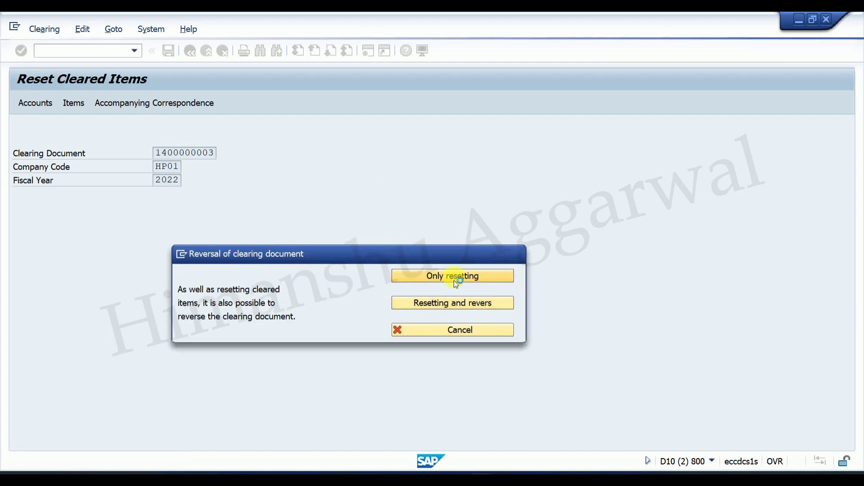
Switch to the customer line item display and refresh the list.
{"action": "left_click", "coordinate": [487, 480]}
{"action": "left_click", "coordinate": [468, 432]}
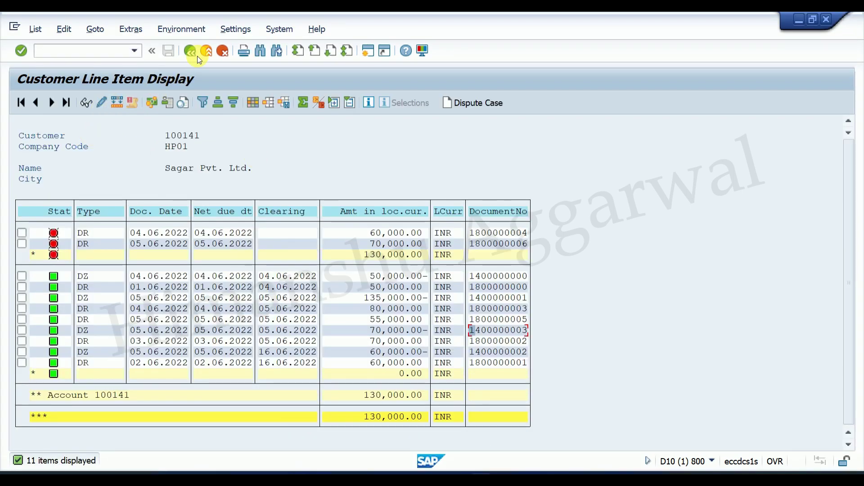
{"action": "left_click", "coordinate": [35, 29]}
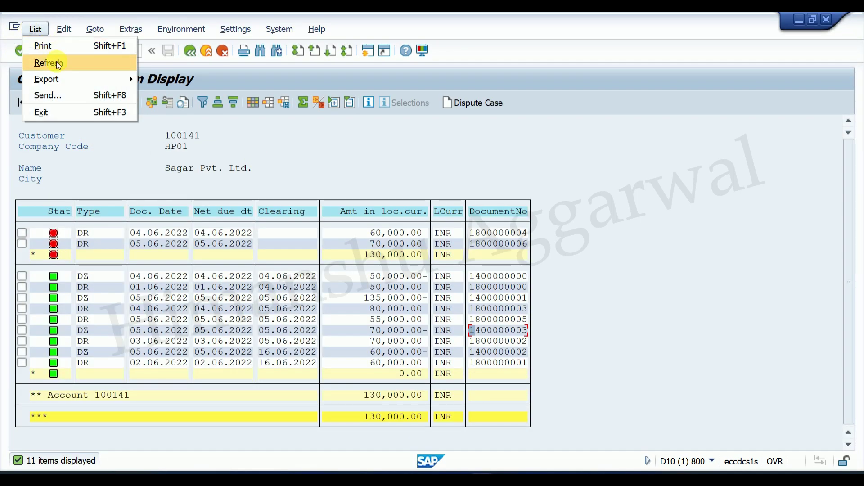
{"action": "left_click", "coordinate": [58, 64]}
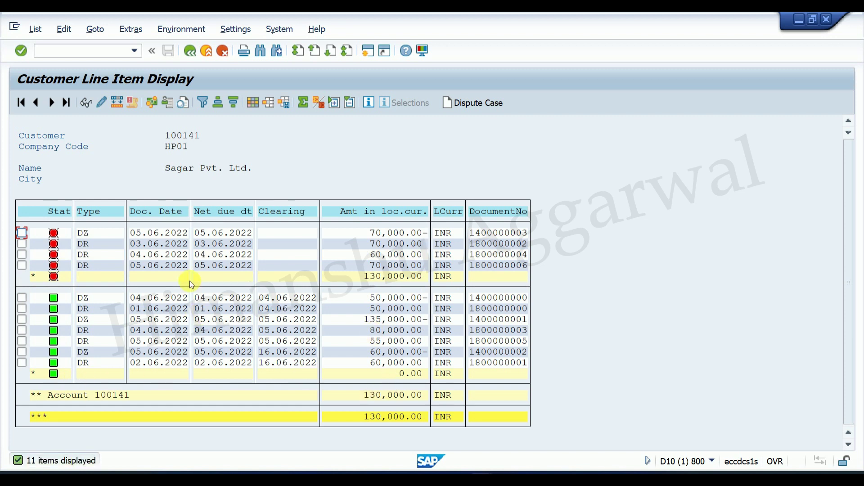
{"action": "left_click", "coordinate": [84, 235]}
{"action": "left_click", "coordinate": [382, 242]}
{"action": "left_click", "coordinate": [92, 247]}
{"action": "left_click", "coordinate": [402, 246]}
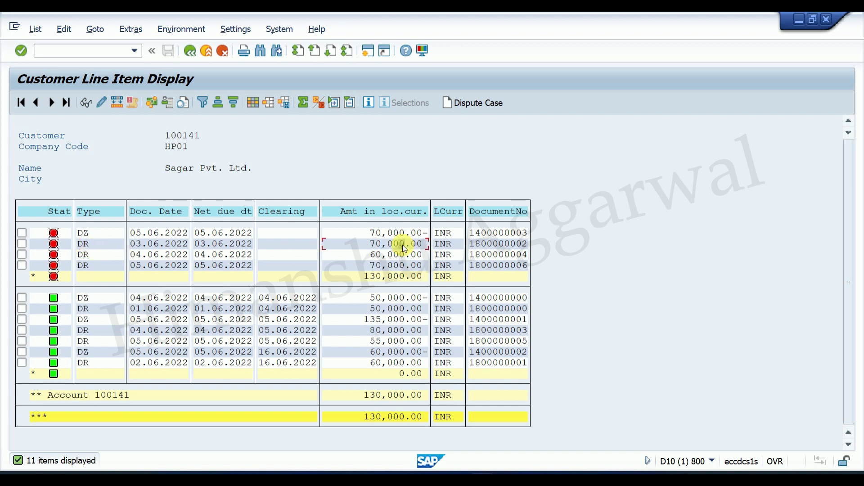
{"action": "left_click", "coordinate": [393, 235]}
{"action": "left_click", "coordinate": [82, 233]}
{"action": "left_click", "coordinate": [88, 266]}
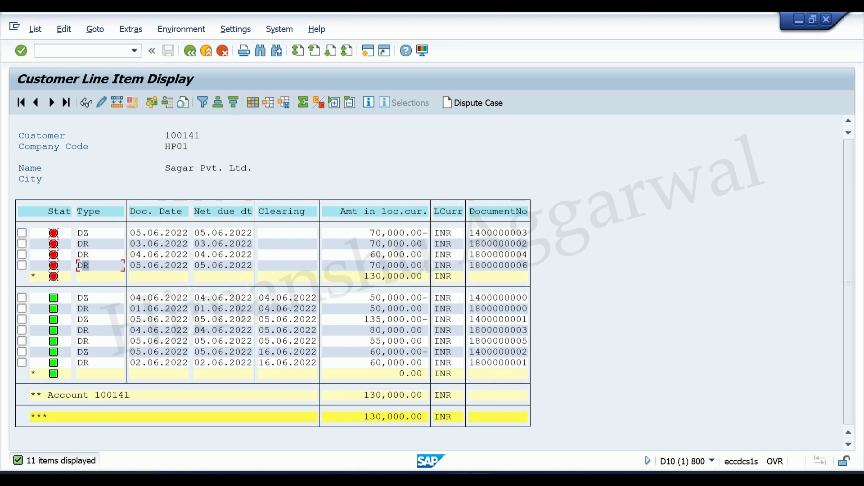
Start transaction F-32 in the other SAP session and bring up the customer account's open items for clearing.
{"action": "left_click", "coordinate": [574, 444]}
{"action": "left_click", "coordinate": [67, 48]}
{"action": "type", "text": "/nf-32"}
{"action": "key", "text": "Return"}
{"action": "left_click", "coordinate": [138, 153]}
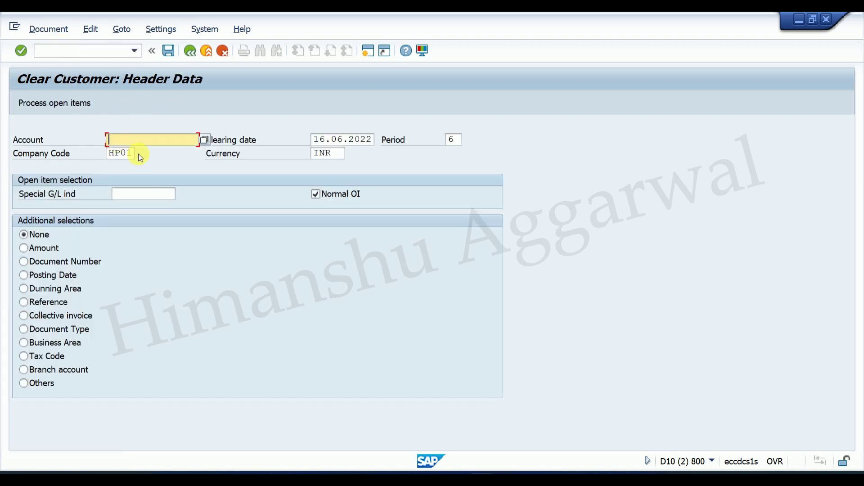
{"action": "left_click", "coordinate": [139, 152]}
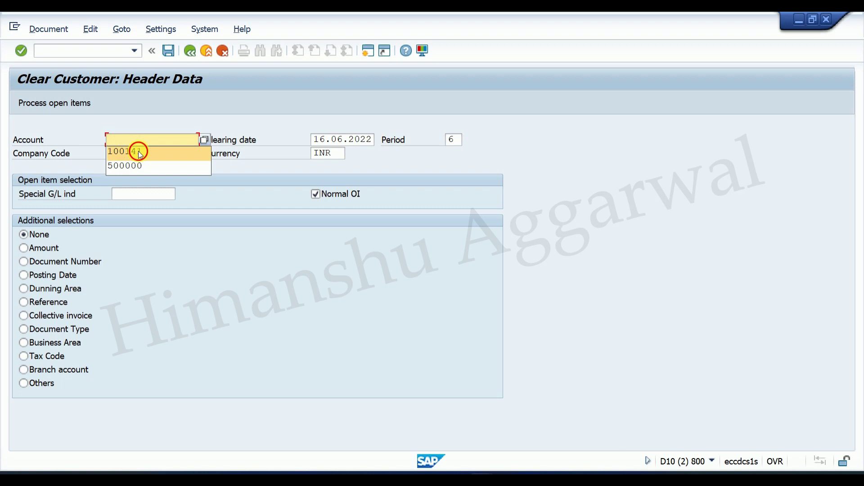
{"action": "left_click", "coordinate": [48, 104]}
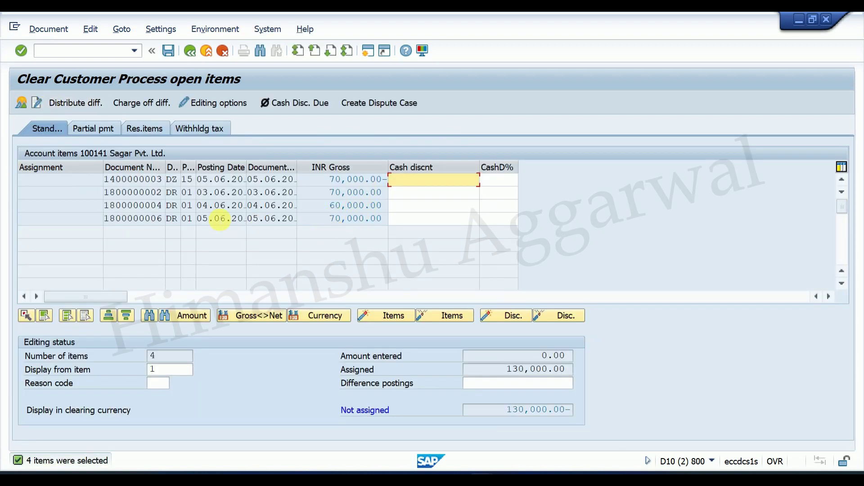
{"action": "double_click", "coordinate": [352, 193]}
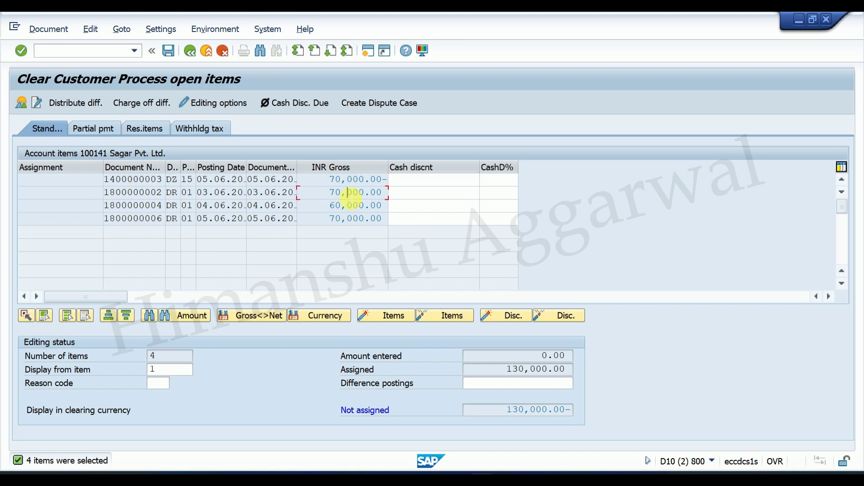
{"action": "double_click", "coordinate": [355, 205]}
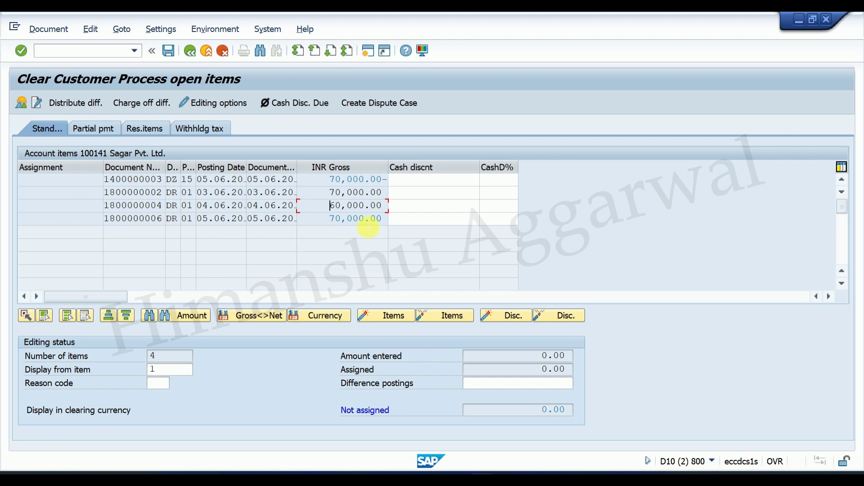
{"action": "left_click", "coordinate": [169, 52]}
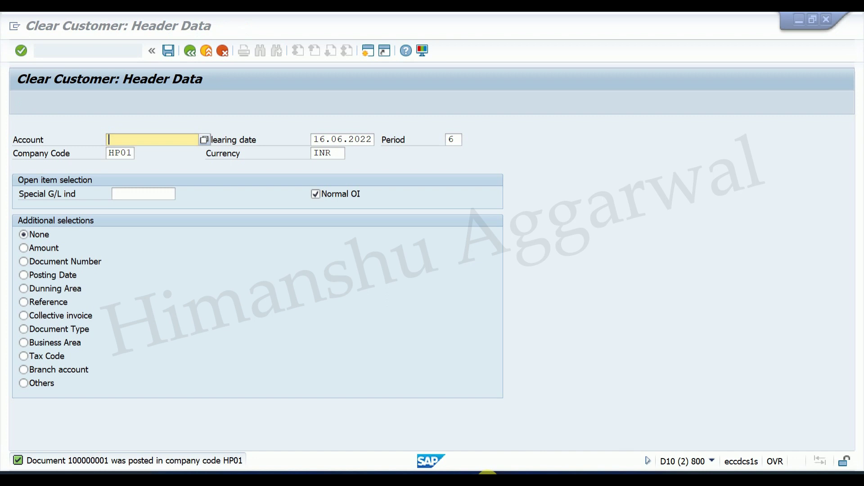
{"action": "left_click", "coordinate": [481, 439]}
{"action": "left_click", "coordinate": [35, 29]}
{"action": "left_click", "coordinate": [52, 63]}
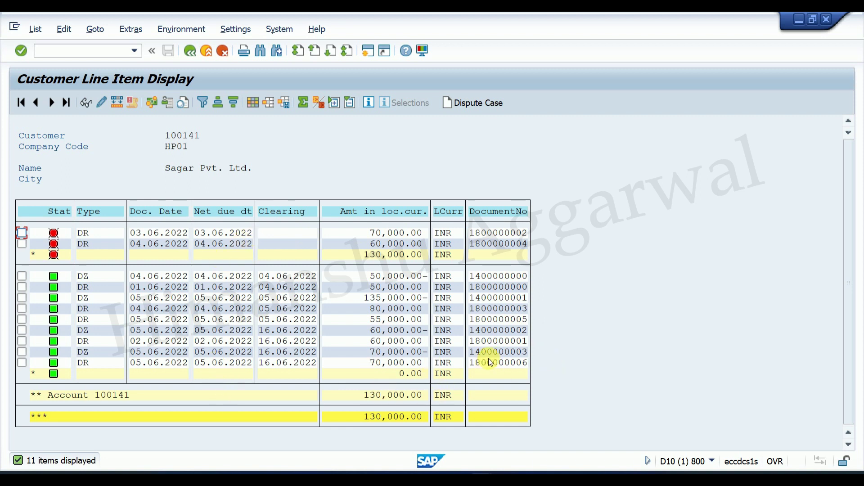
{"action": "left_click", "coordinate": [470, 351]}
{"action": "key", "text": "ctrl+c"}
{"action": "mouse_move", "coordinate": [527, 455]}
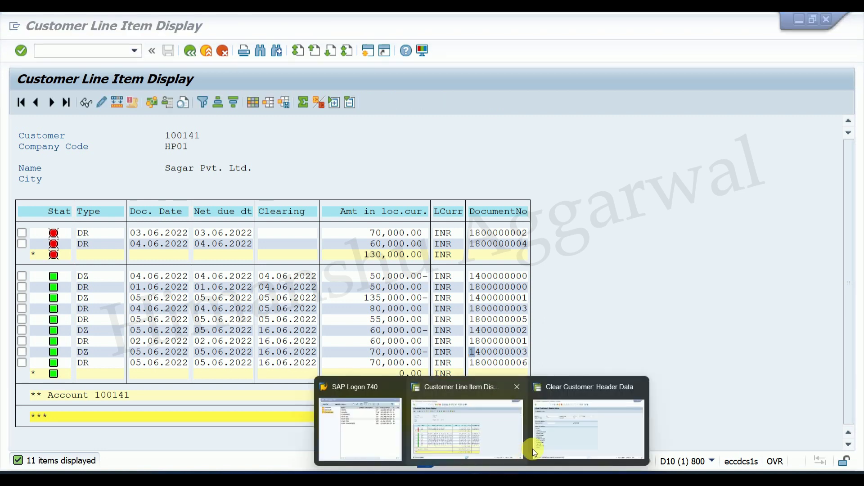
{"action": "left_click", "coordinate": [490, 434]}
{"action": "left_click", "coordinate": [620, 470]}
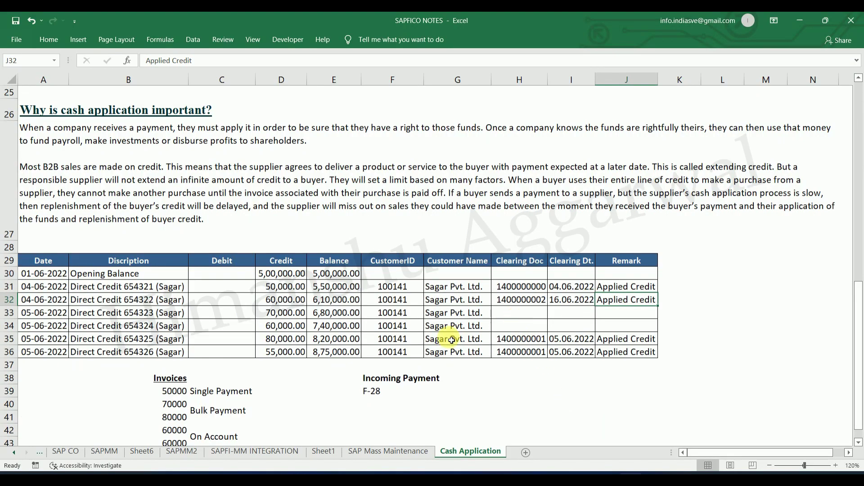
{"action": "left_click", "coordinate": [513, 326]}
{"action": "key", "text": "ctrl+v"}
Copy the clearing date 16.06.2022 and the Applied Credit remark from row 32 to row 34.
{"action": "left_click_drag", "start_coordinate": [571, 299], "coordinate": [614, 300]}
{"action": "key", "text": "ctrl+c"}
{"action": "key", "text": "Down"}
{"action": "key", "text": "Down"}
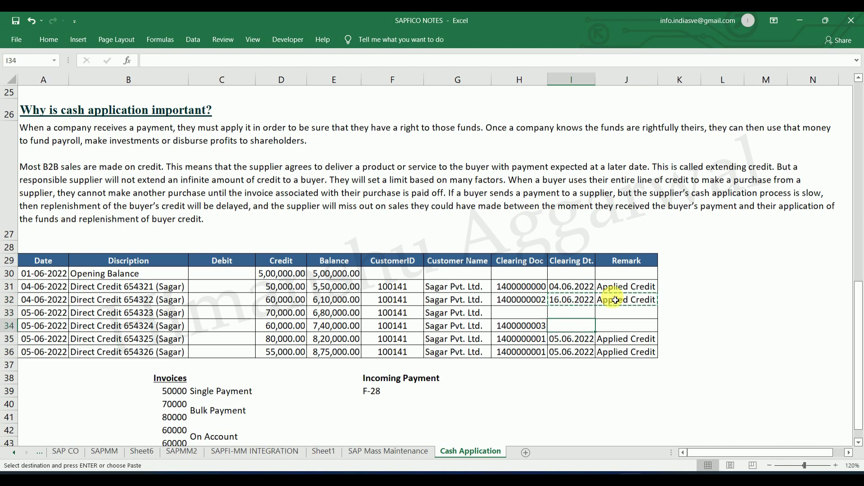
{"action": "key", "text": "Return"}
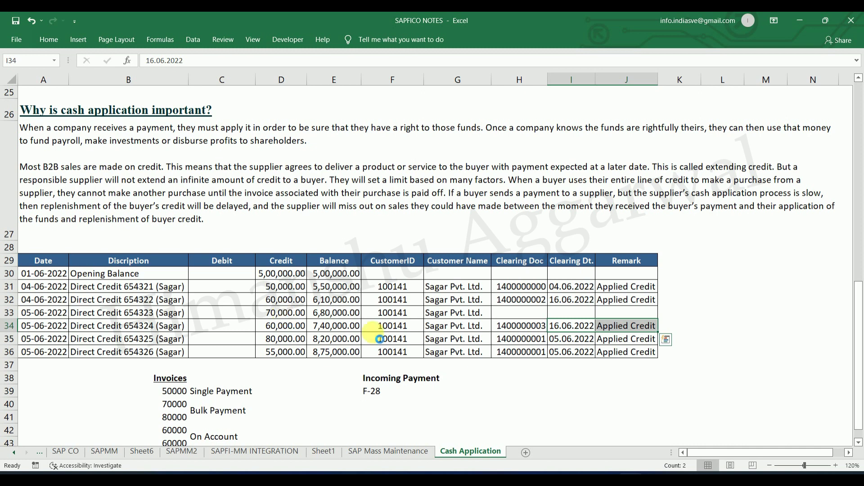
Switch back to SAP, view the customer line items, and exit the Clear Customer transaction to SAP Easy Access.
{"action": "left_click", "coordinate": [519, 430]}
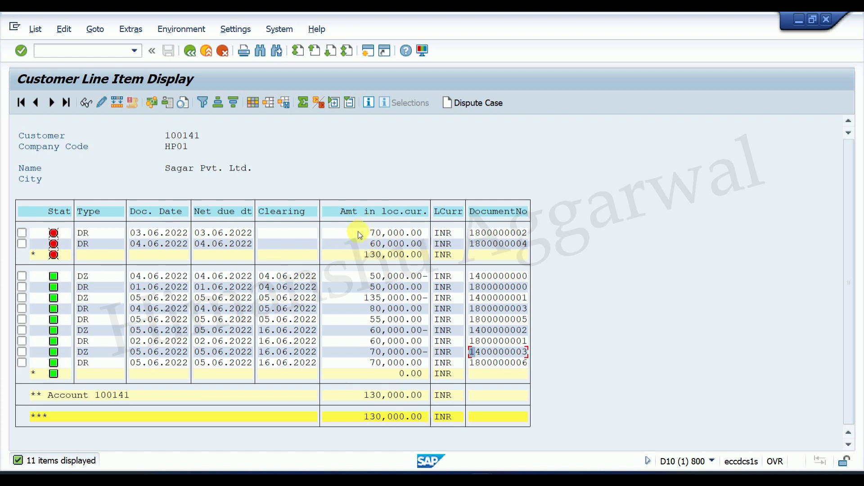
{"action": "mouse_move", "coordinate": [633, 475]}
{"action": "left_click", "coordinate": [482, 478]}
{"action": "left_click", "coordinate": [557, 438]}
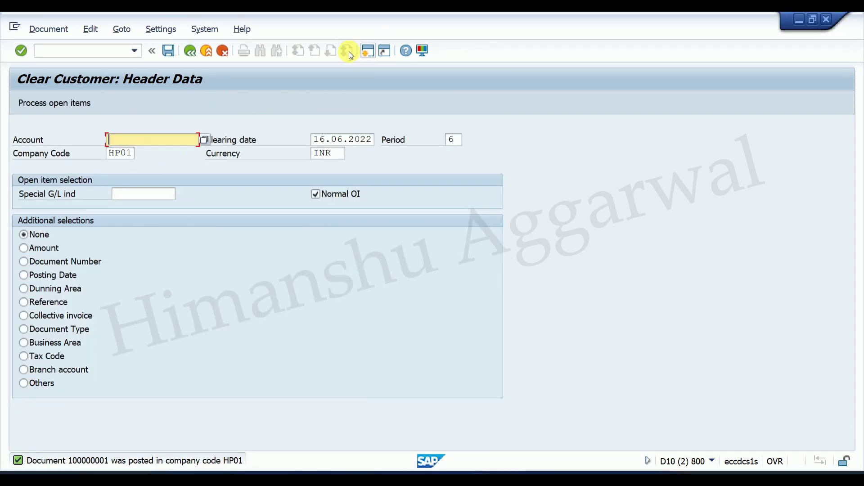
{"action": "left_click", "coordinate": [191, 51]}
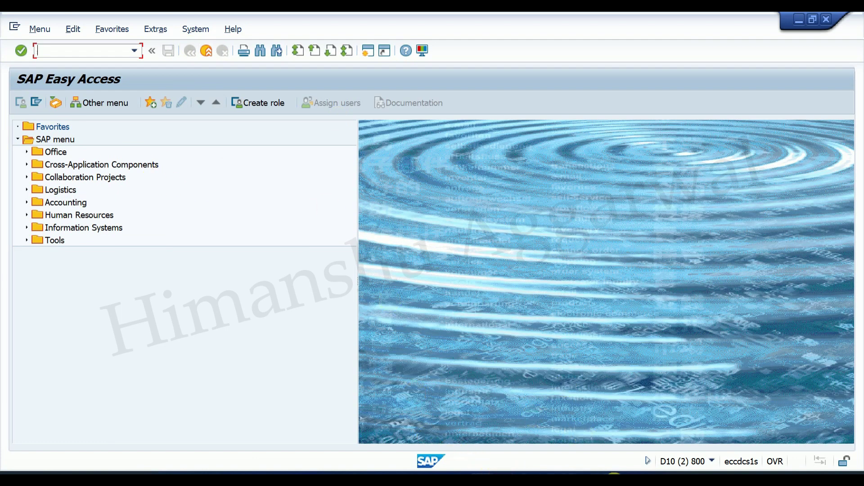
Return to the Excel workbook and look over the cash application notes above the bank statement table.
{"action": "left_click", "coordinate": [627, 480]}
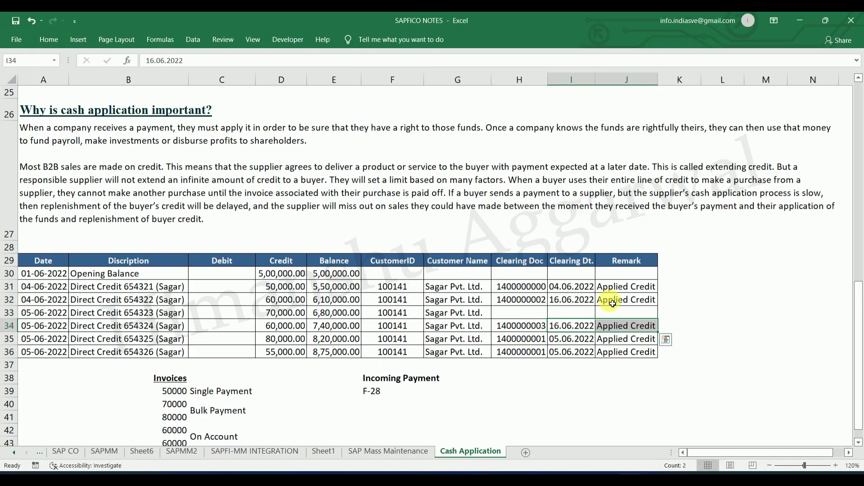
{"action": "left_click", "coordinate": [341, 182]}
{"action": "scroll", "coordinate": [340, 180], "scroll_direction": "up", "scroll_amount": 8}
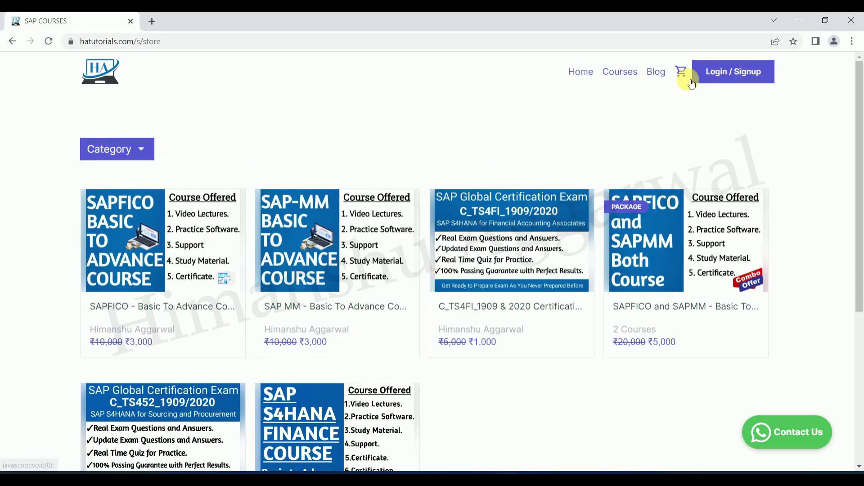
Switch to the course website in the browser, view its login and sign-up forms, and close them.
{"action": "left_click", "coordinate": [735, 71]}
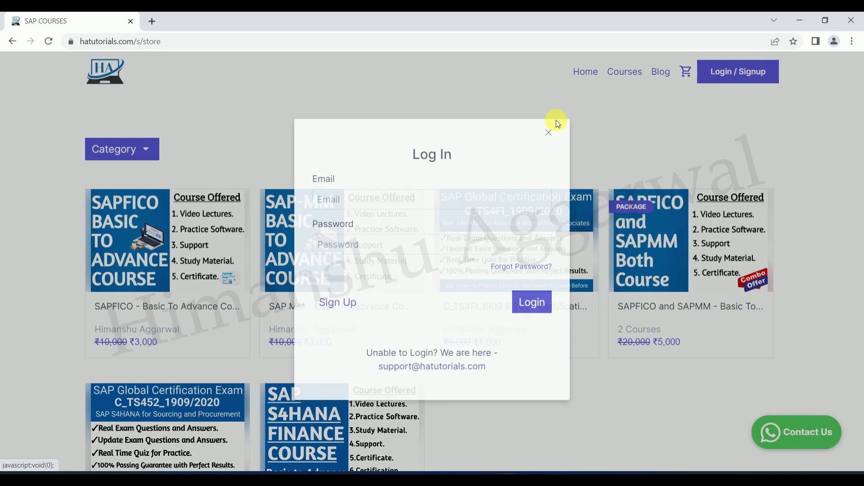
{"action": "left_click", "coordinate": [339, 303]}
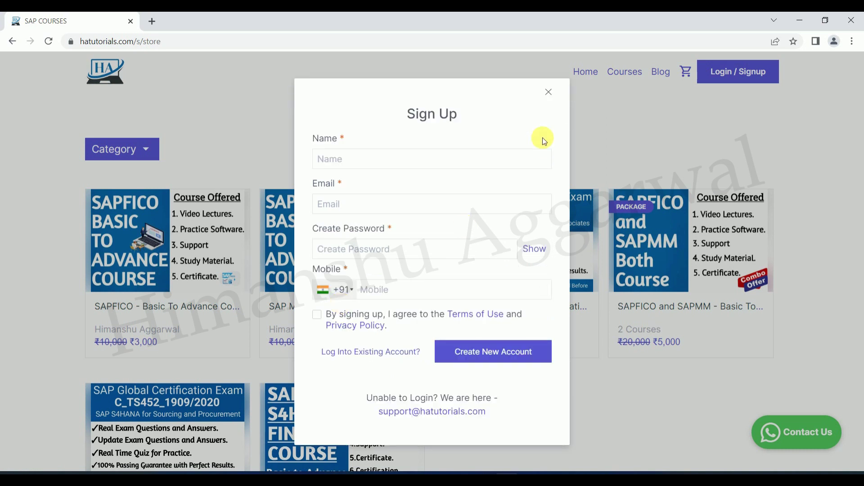
{"action": "left_click", "coordinate": [549, 93]}
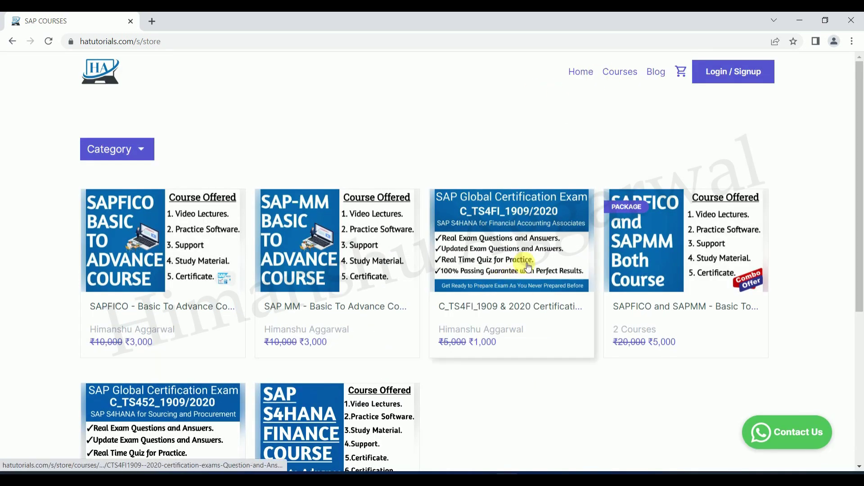